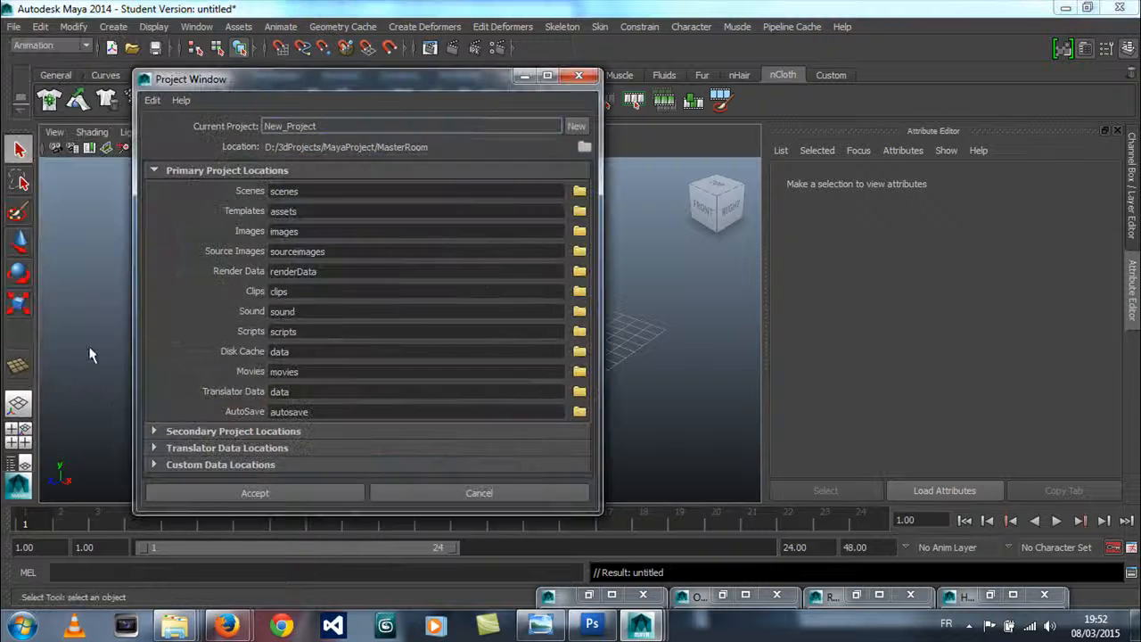
Step: Start a new project in the Project Window and name it Diner
left_click(575, 129)
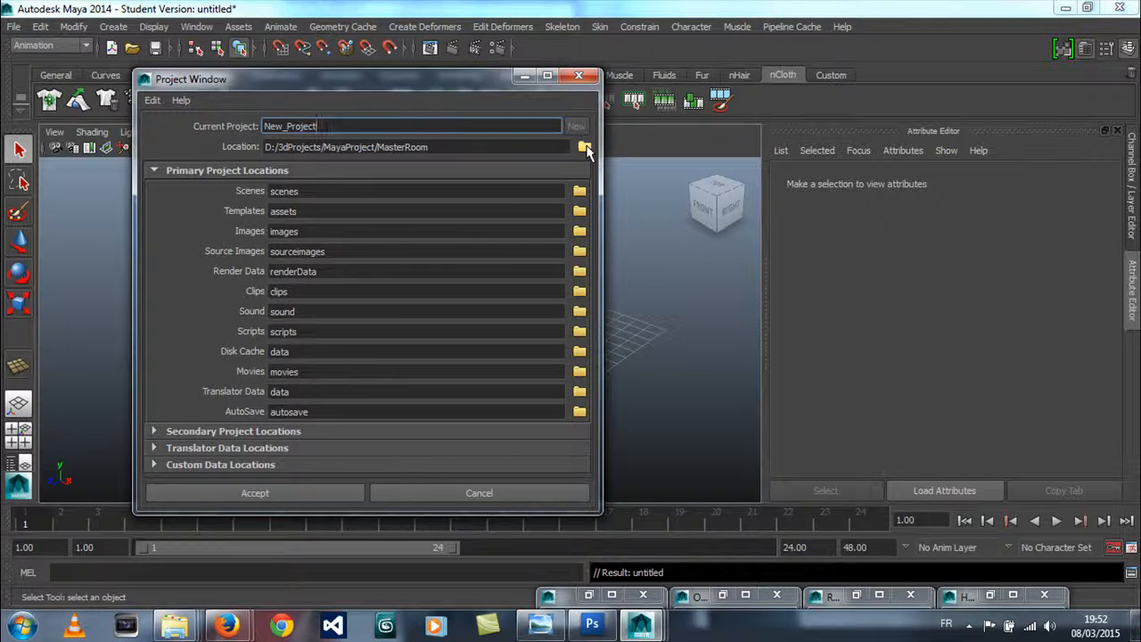
left_click(585, 147)
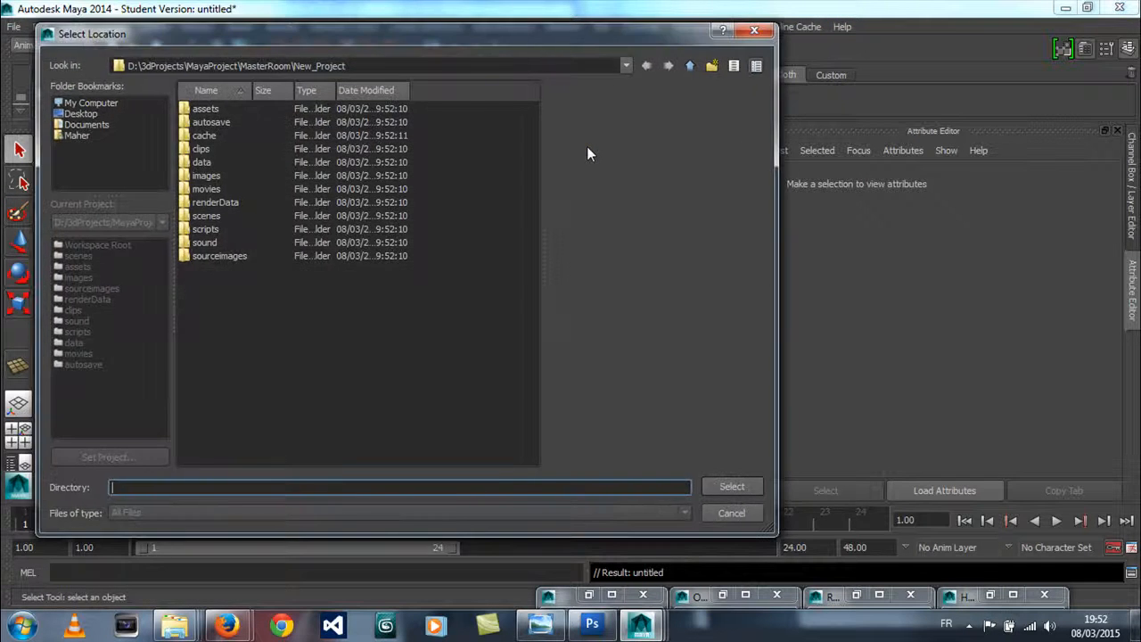
left_click(731, 514)
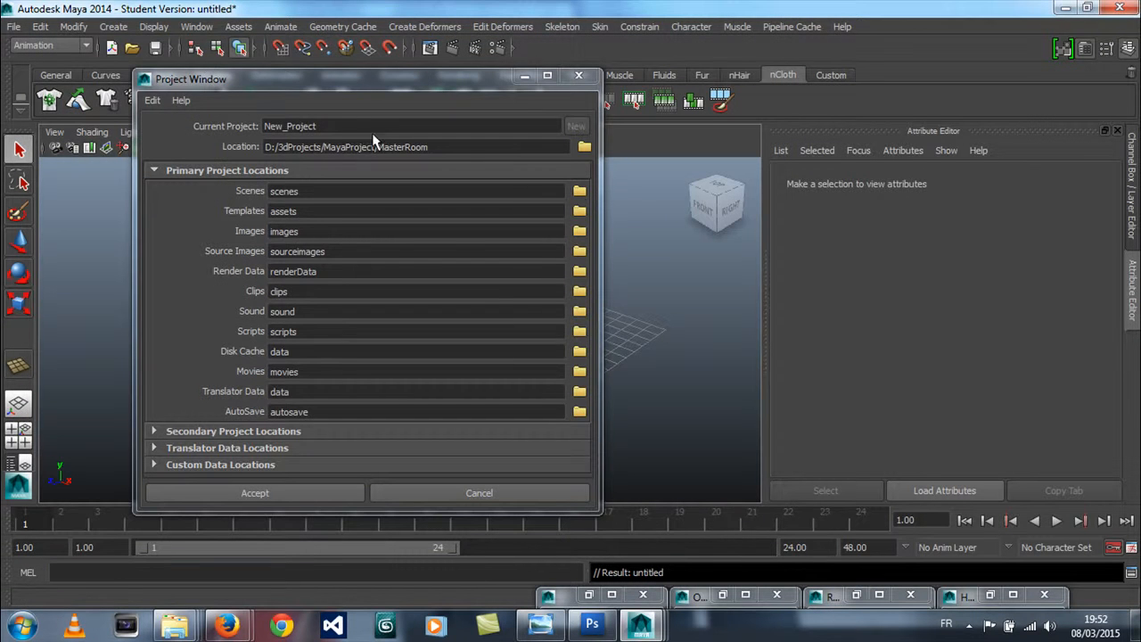
left_click_drag(354, 127, 100, 116)
type("Diner")
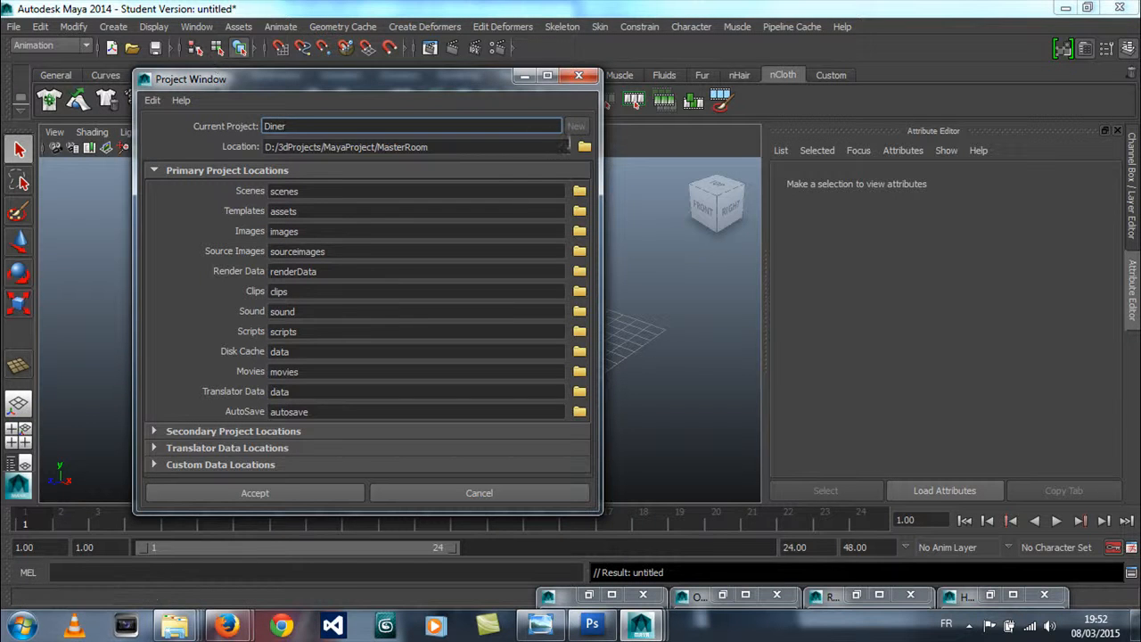
Step: Set the project location to D:\3dProjects\MayaProject and create the project under the name DinerRoom
left_click(584, 147)
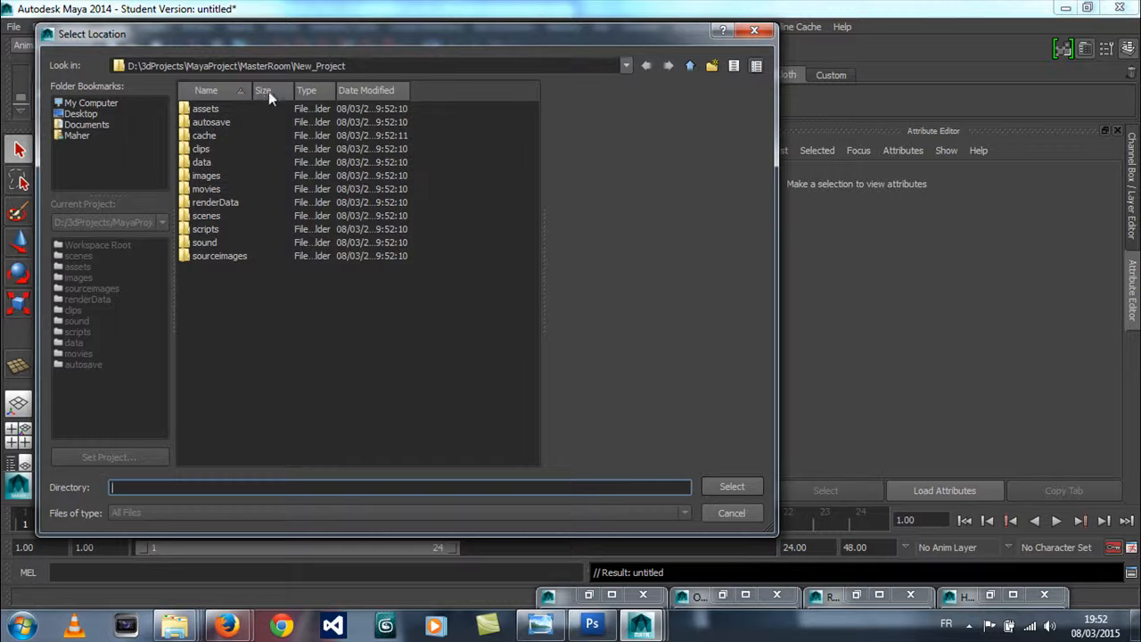
left_click(689, 67)
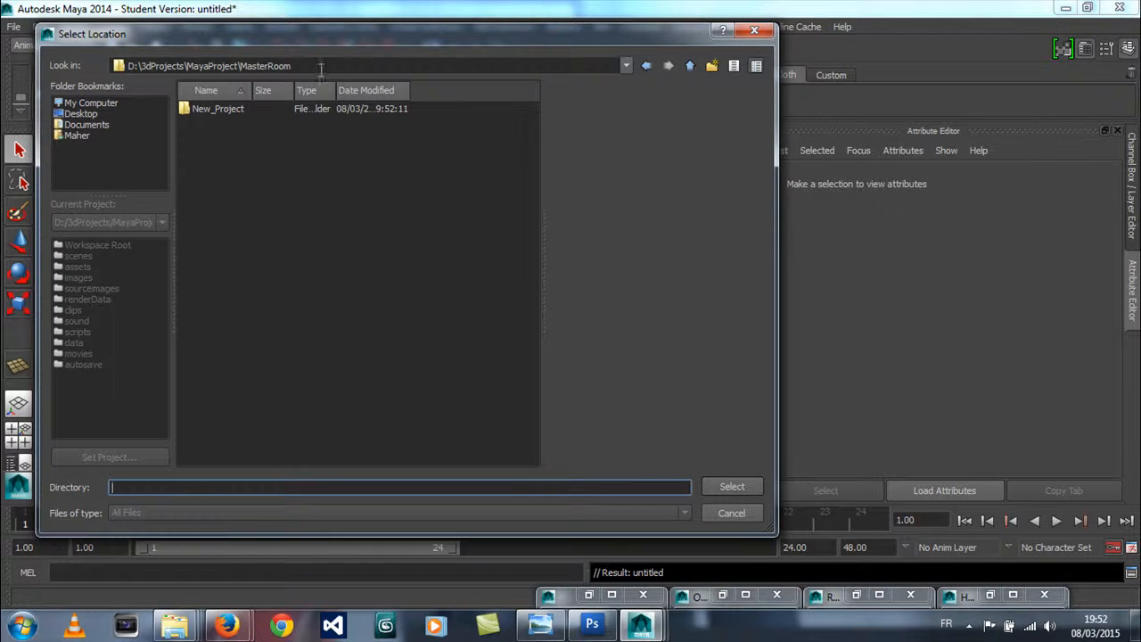
left_click(689, 66)
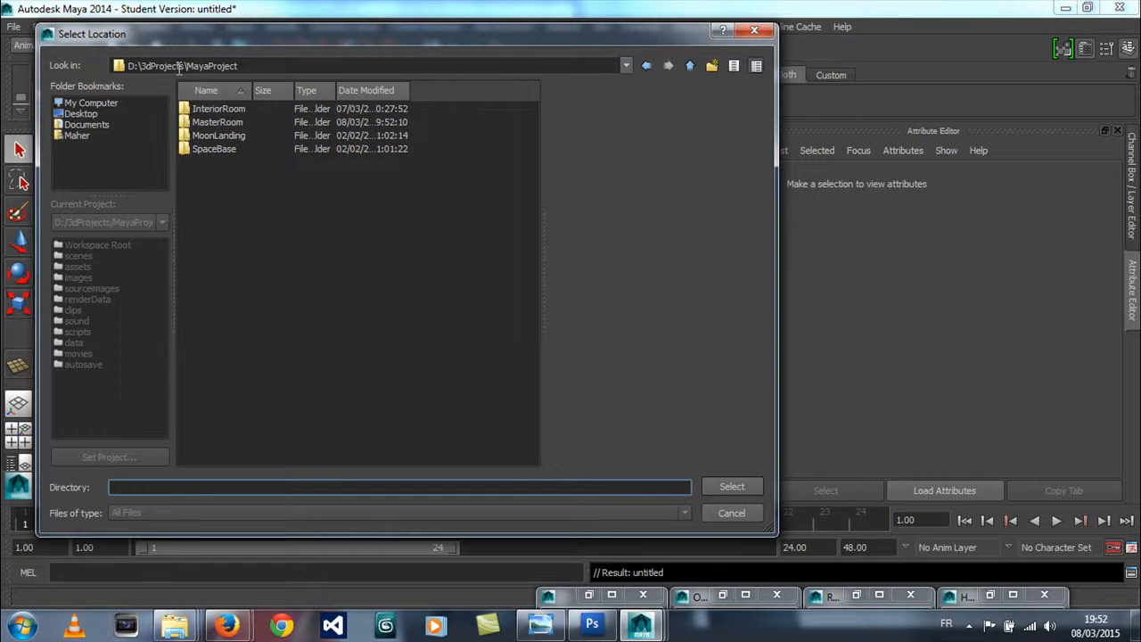
left_click(264, 68)
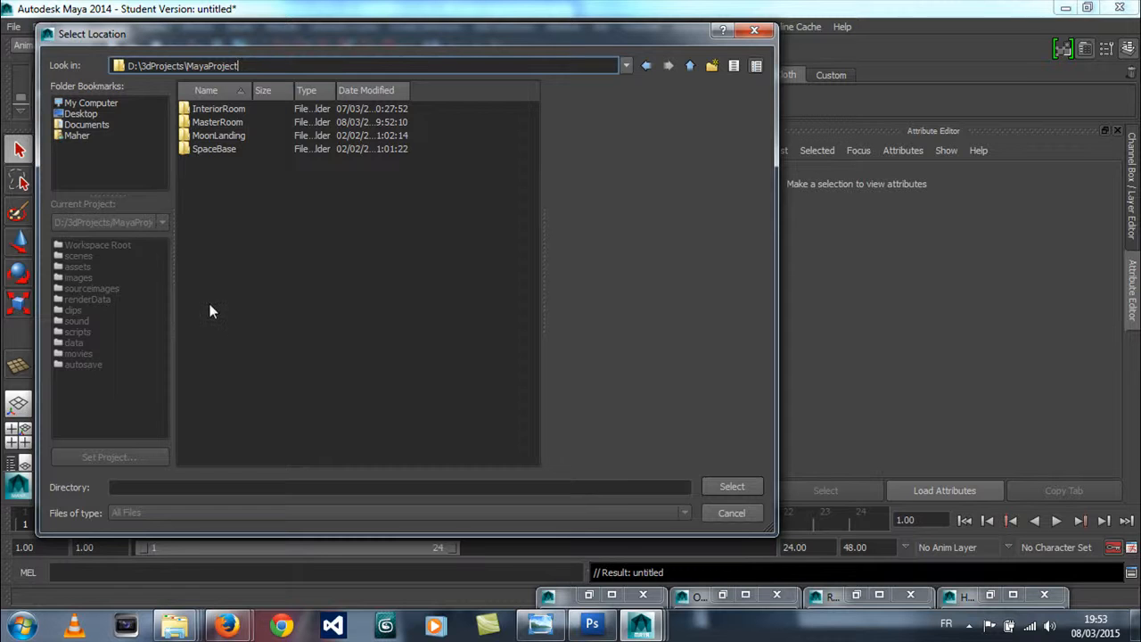
left_click(732, 488)
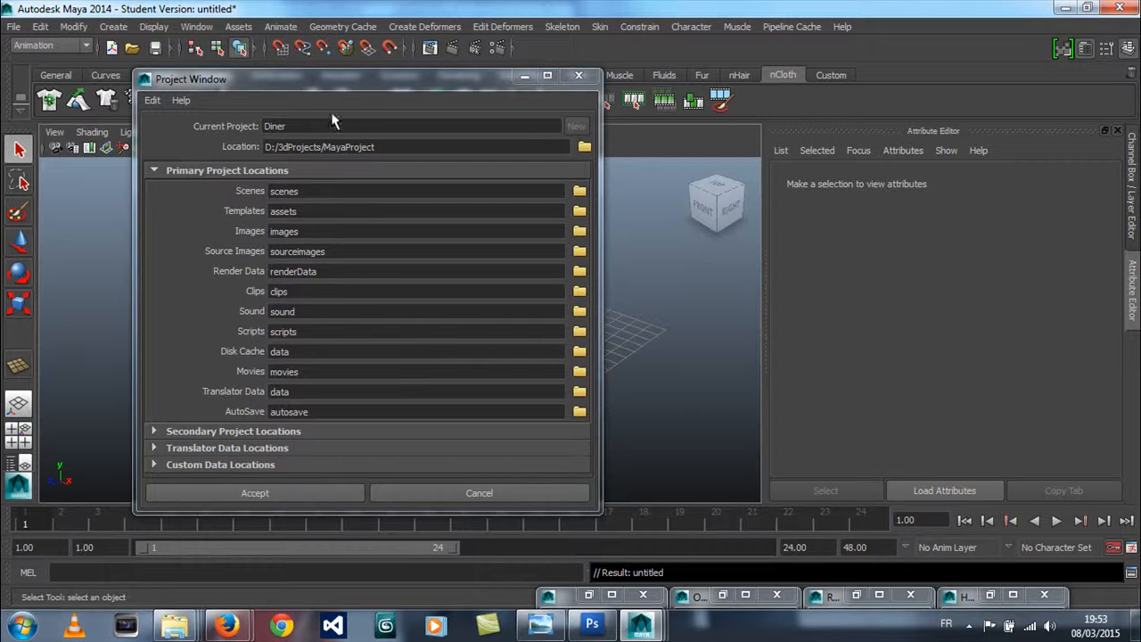
type("DinerRoom")
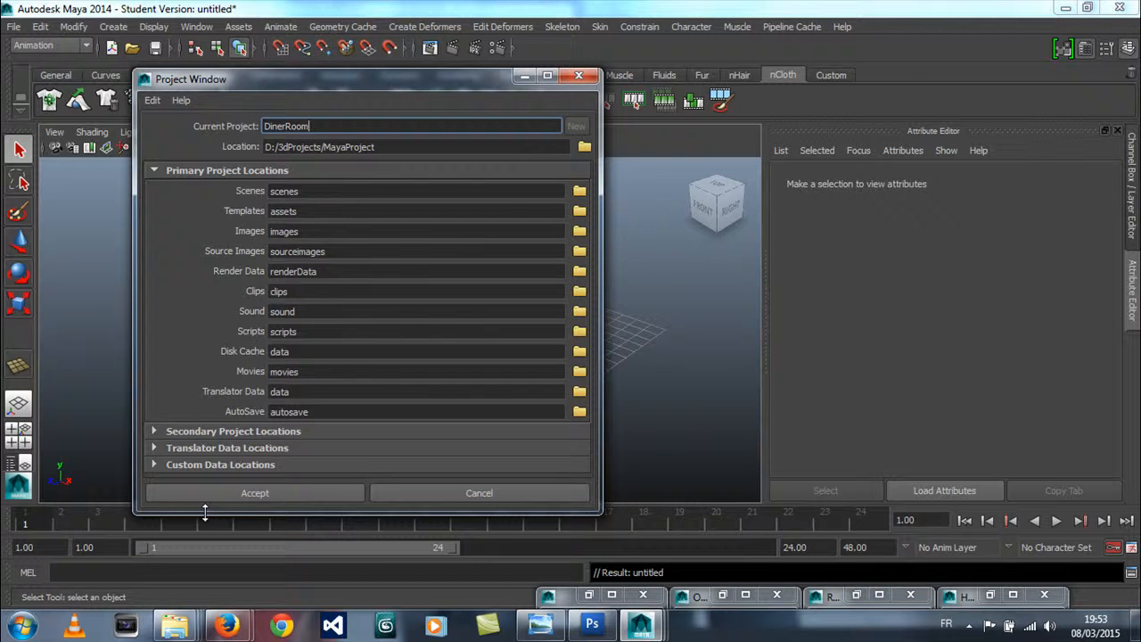
left_click(238, 495)
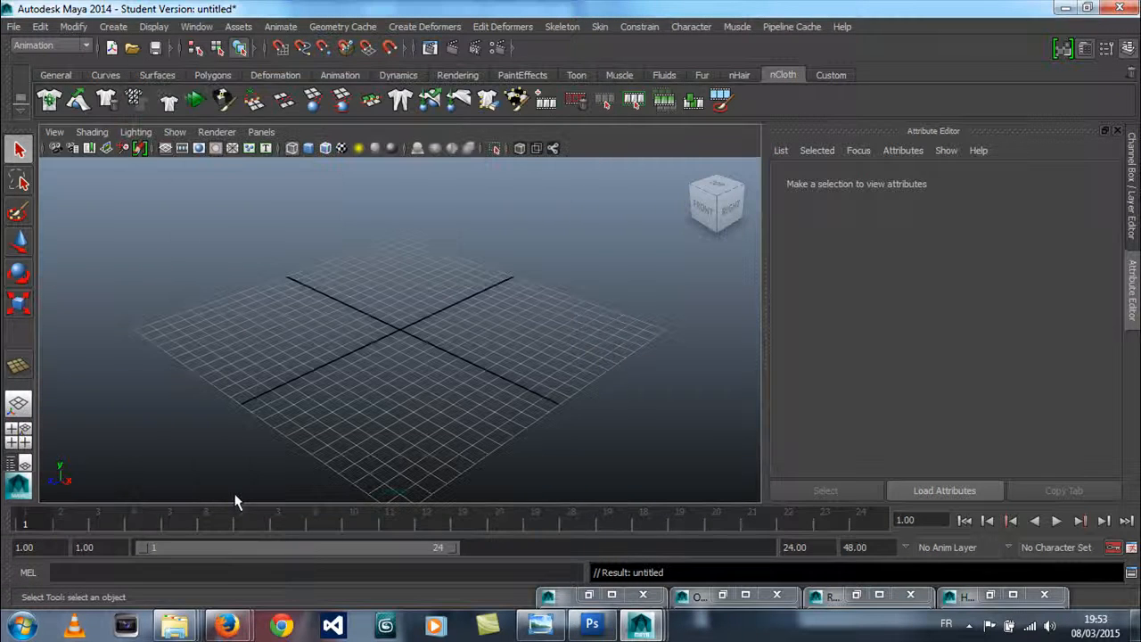
Step: Switch to Windows Explorer and view the contents of the DinerRoom folder inside MayaProject
mouse_move(175, 624)
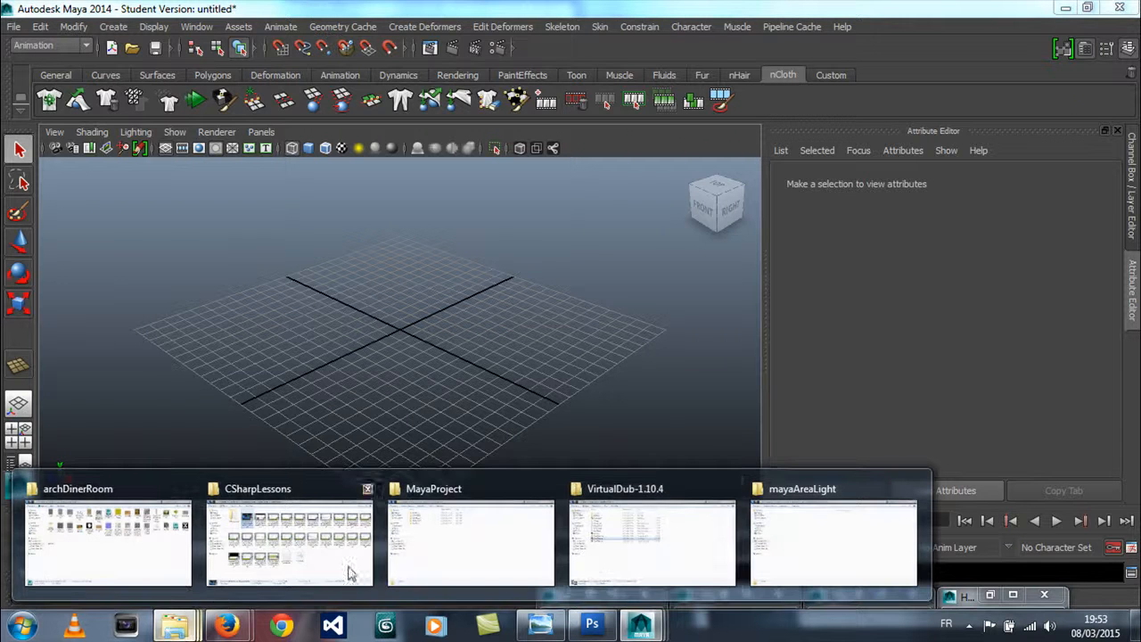
left_click(513, 559)
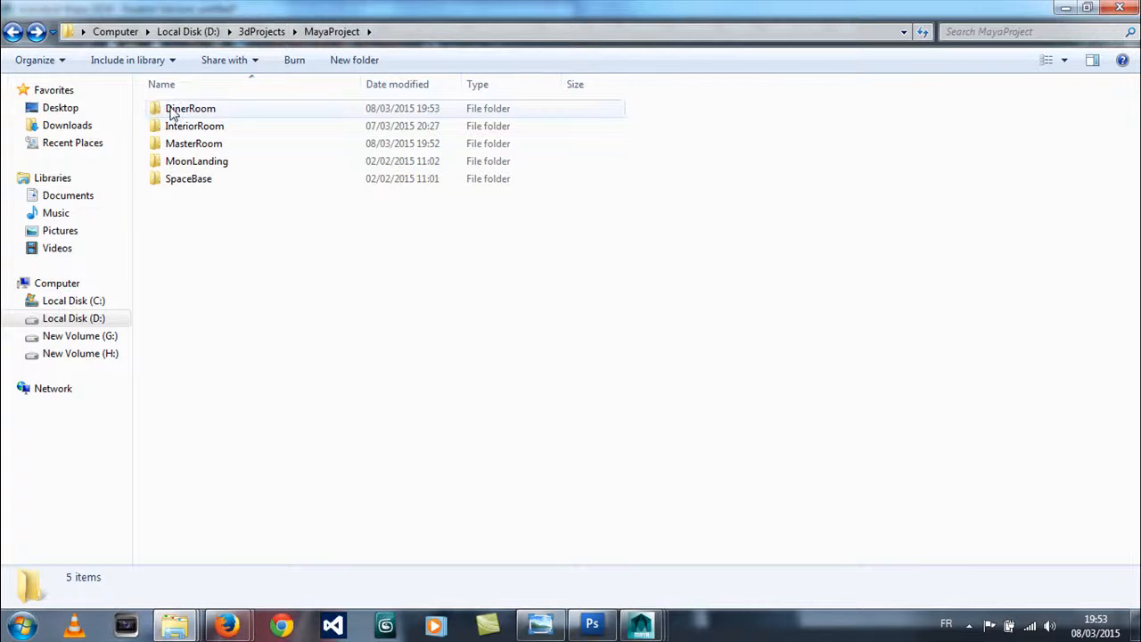
double_click(174, 109)
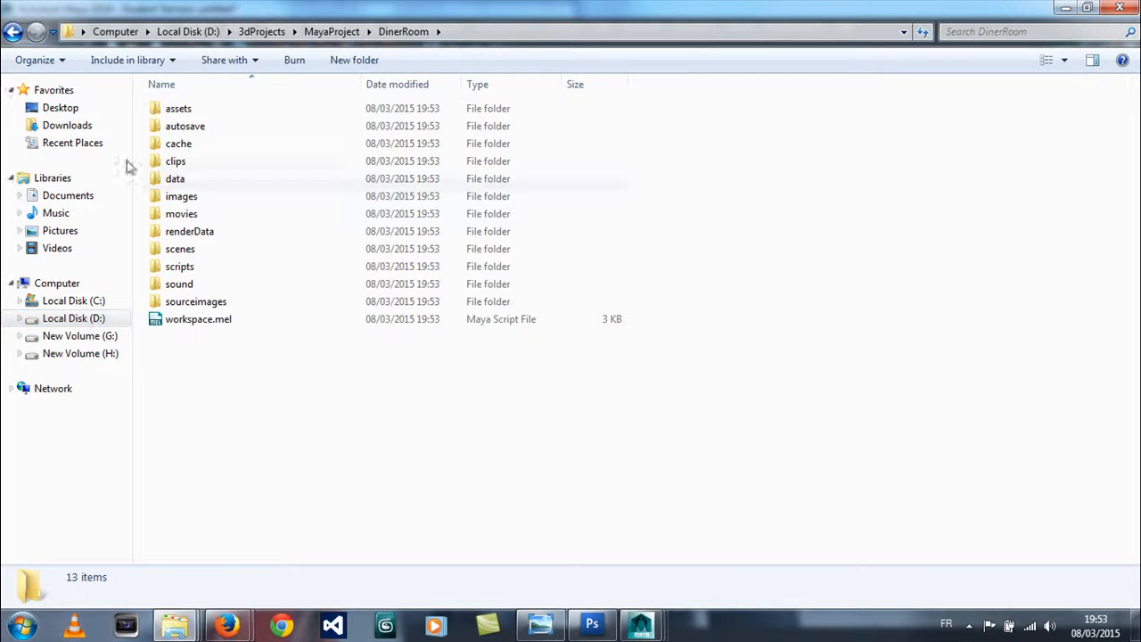
Step: Browse to the archDinerRoom folder in 3dProjects and locate the ArchRoom.ma scene file
left_click(13, 32)
left_click(16, 33)
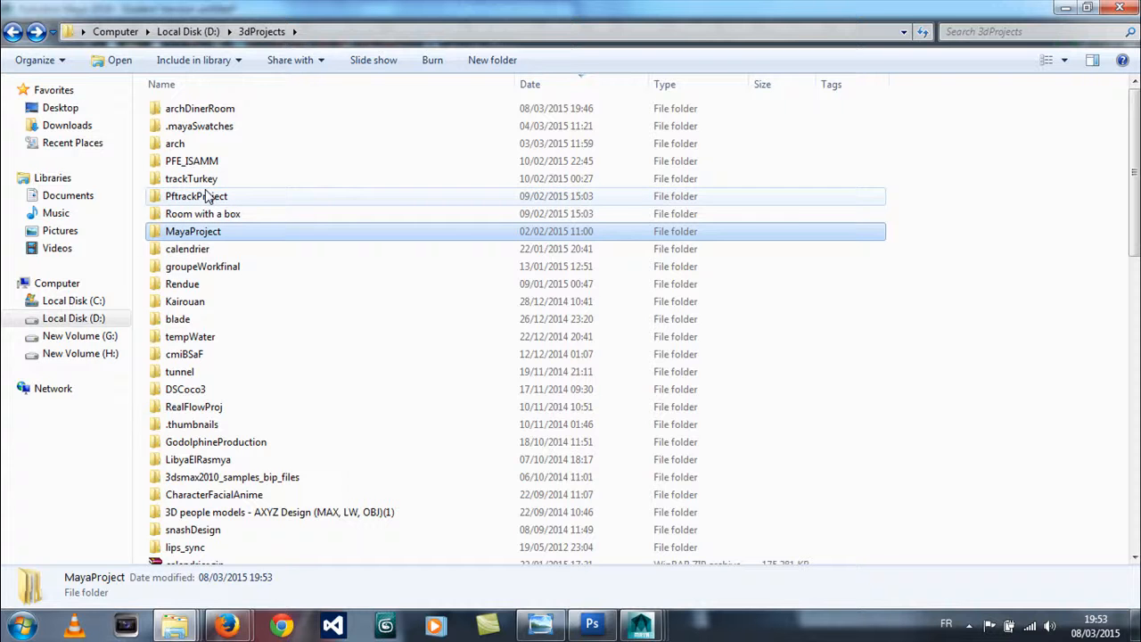
double_click(219, 108)
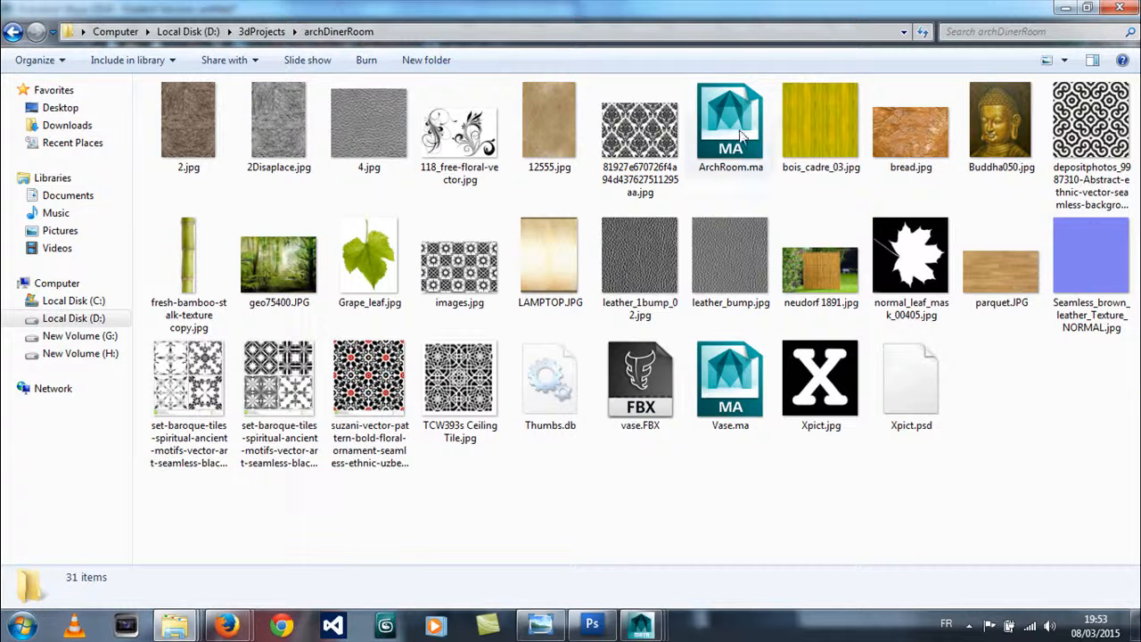
left_click(739, 133)
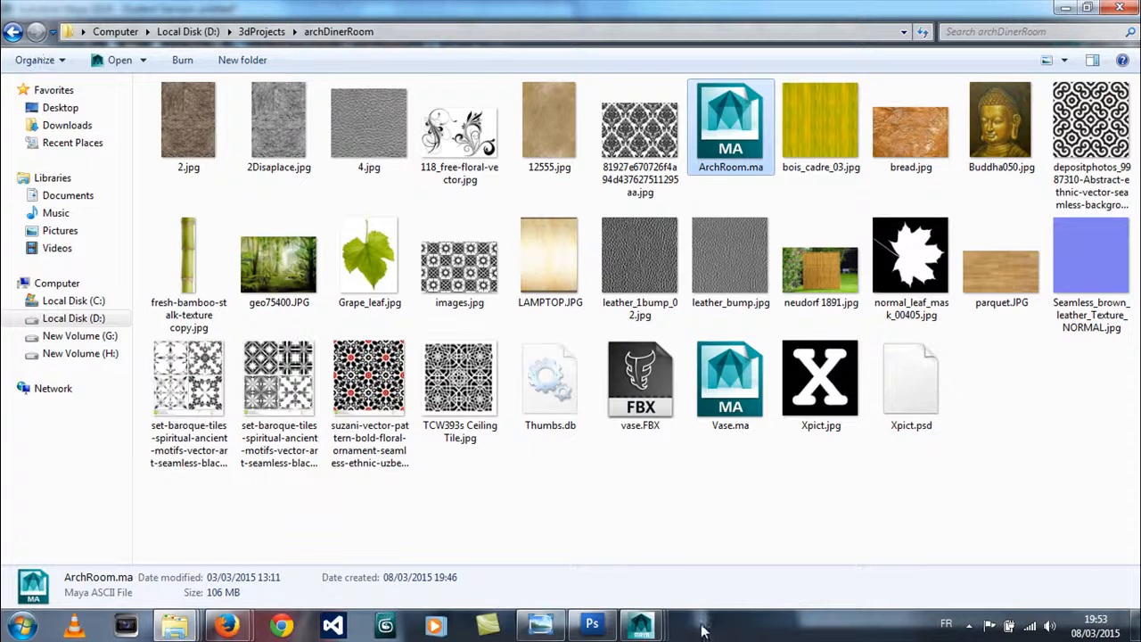
Step: Switch to Maya and check which folder Save Scene As offers by default, without saving
left_click(641, 624)
left_click(918, 530)
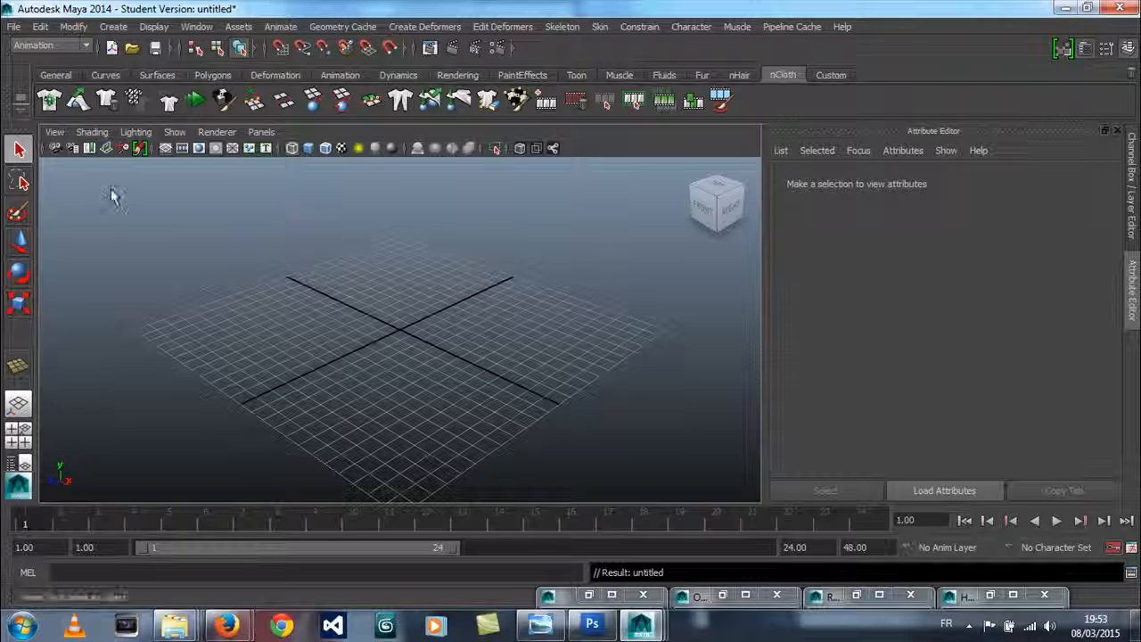
left_click(15, 26)
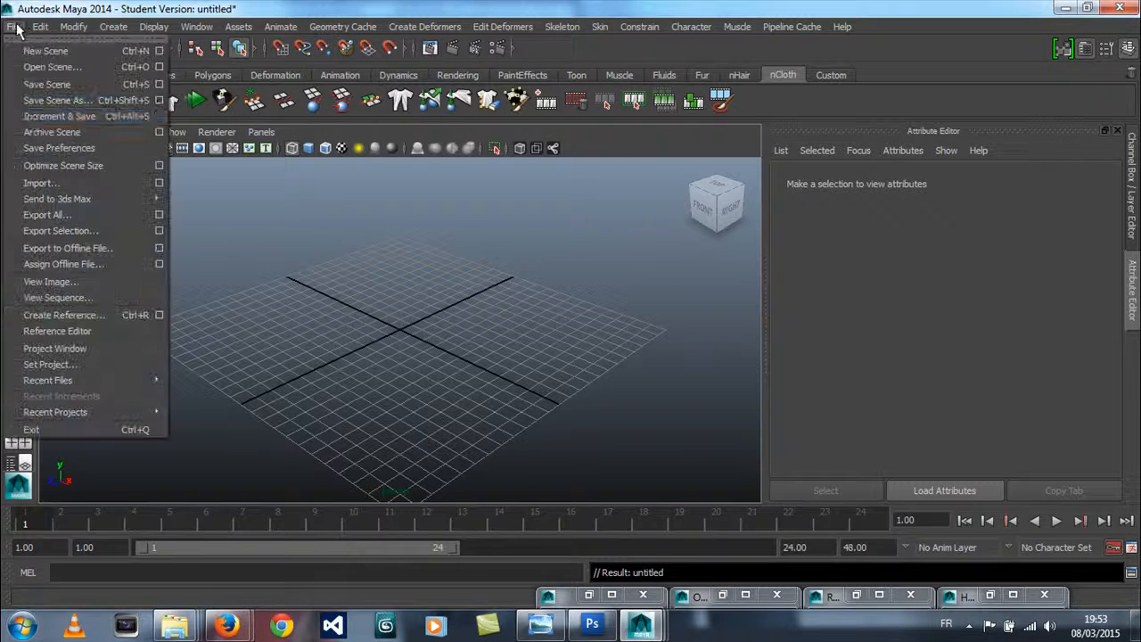
left_click(53, 100)
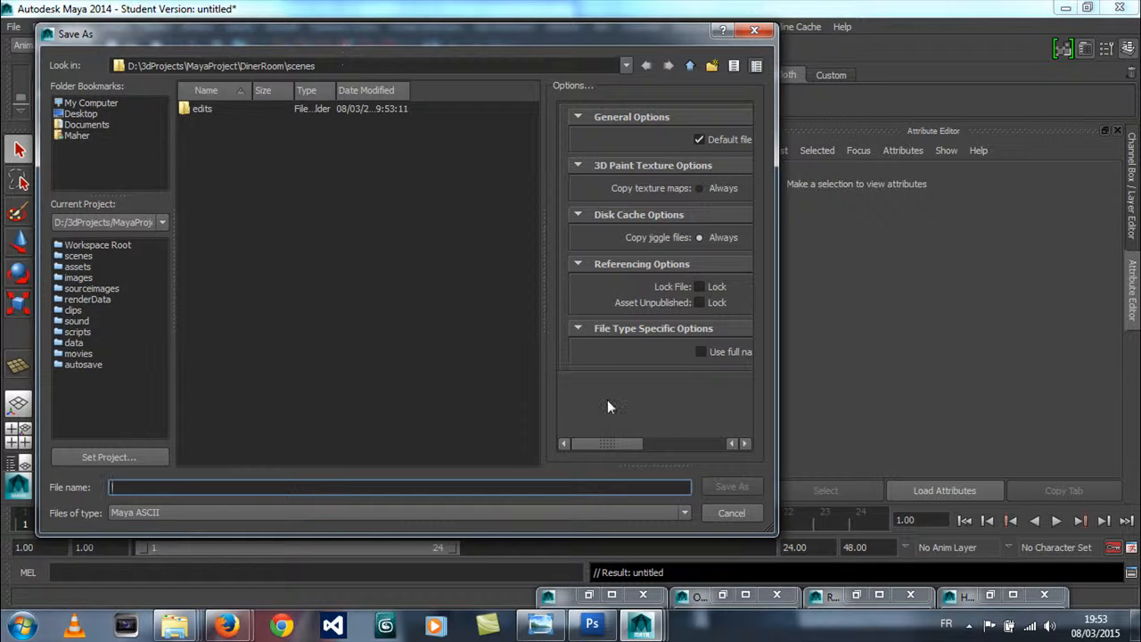
left_click(720, 515)
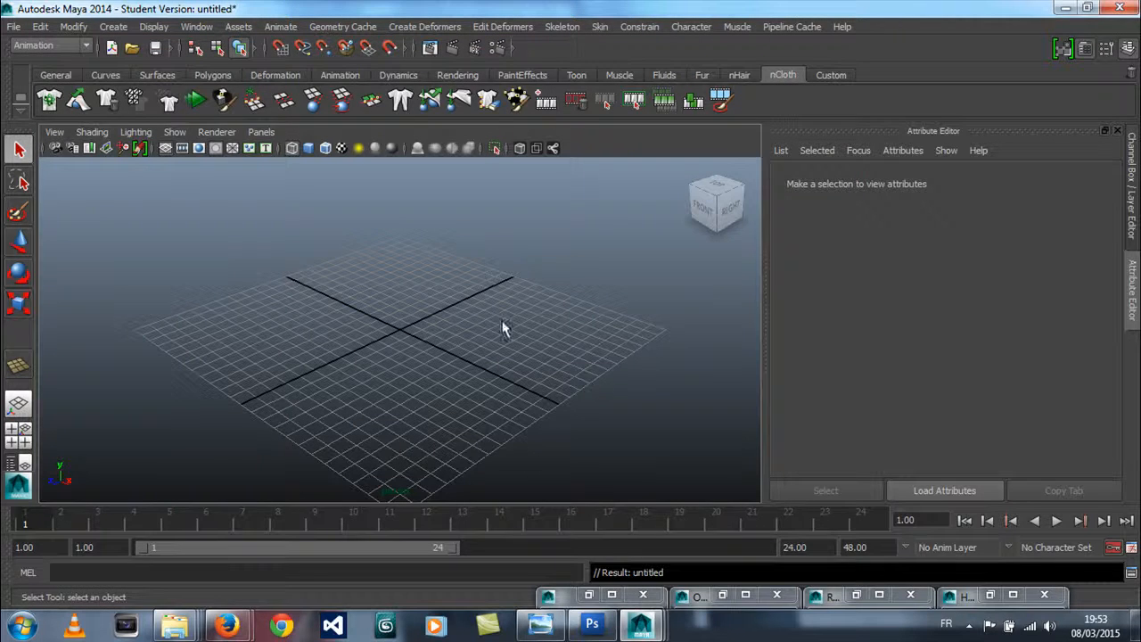
Step: Switch to Windows Explorer and copy ArchRoom.ma from the archDinerRoom folder
mouse_move(174, 624)
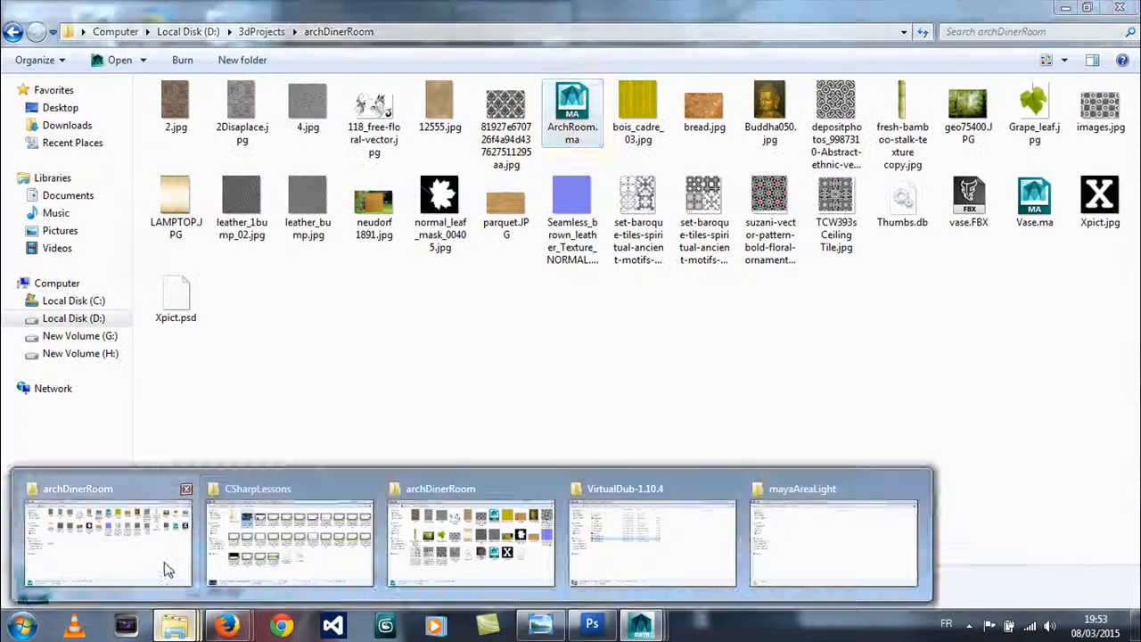
left_click(166, 566)
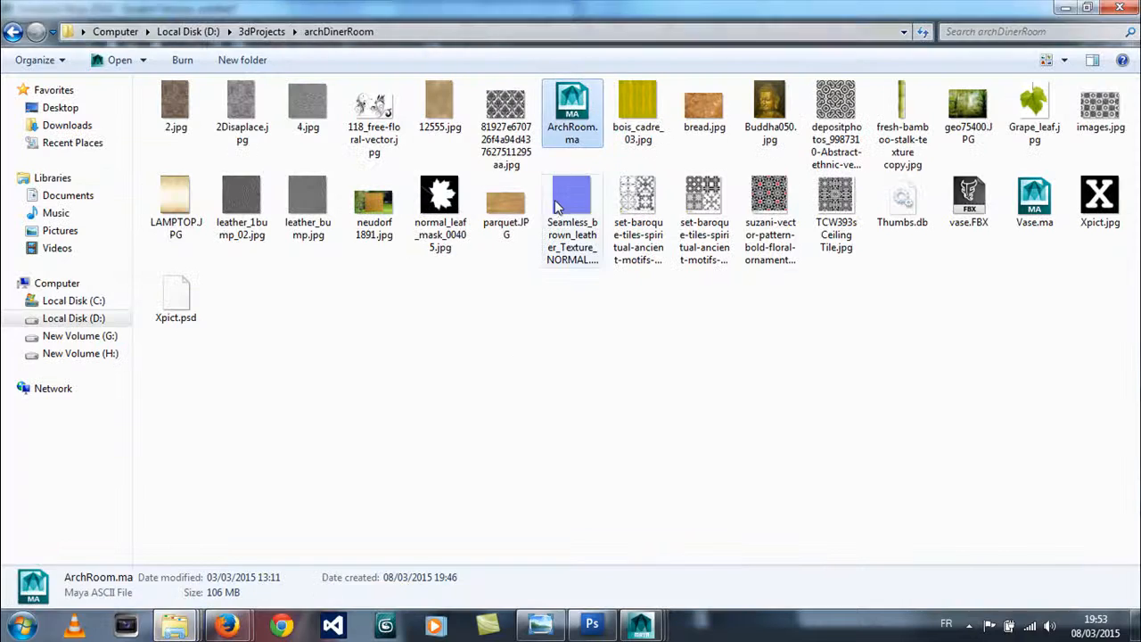
right_click_drag(571, 122, 571, 118)
left_click(595, 174)
right_click(571, 116)
left_click(606, 359)
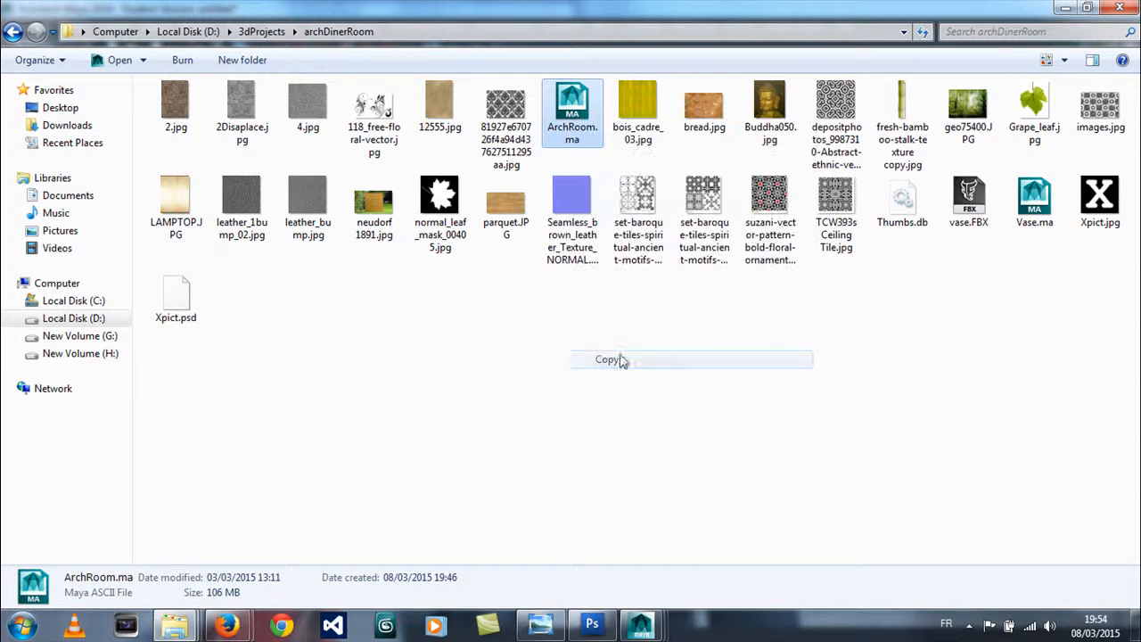
Step: Paste ArchRoom.ma into the folder D:\3dProjects\MayaProject\DinerRoom\scenes
left_click(22, 626)
left_click(273, 318)
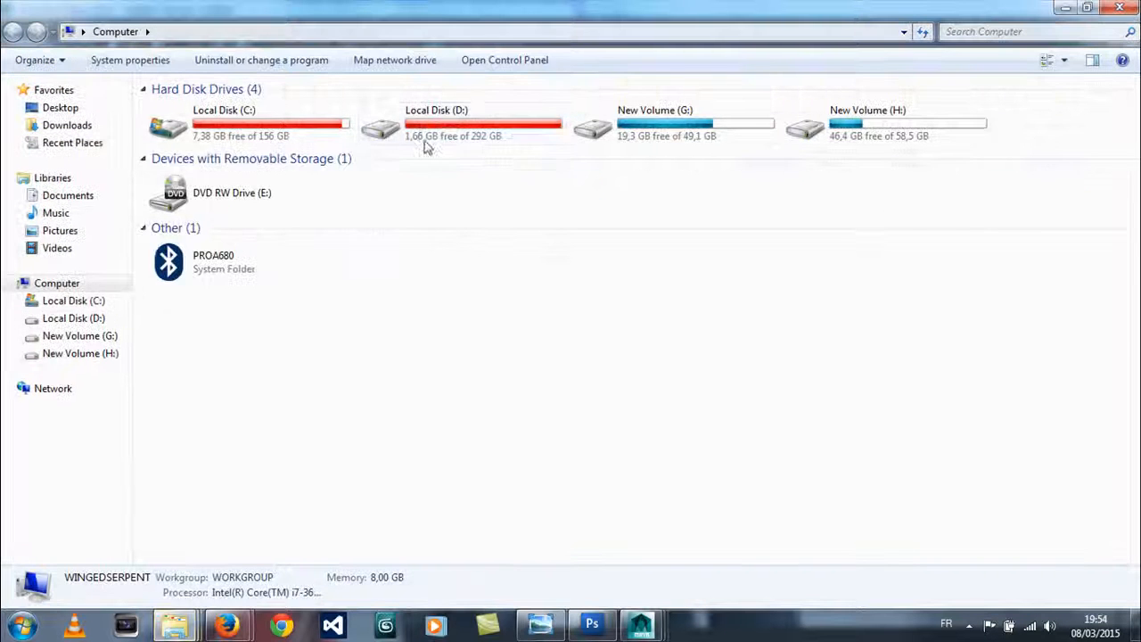
double_click(459, 125)
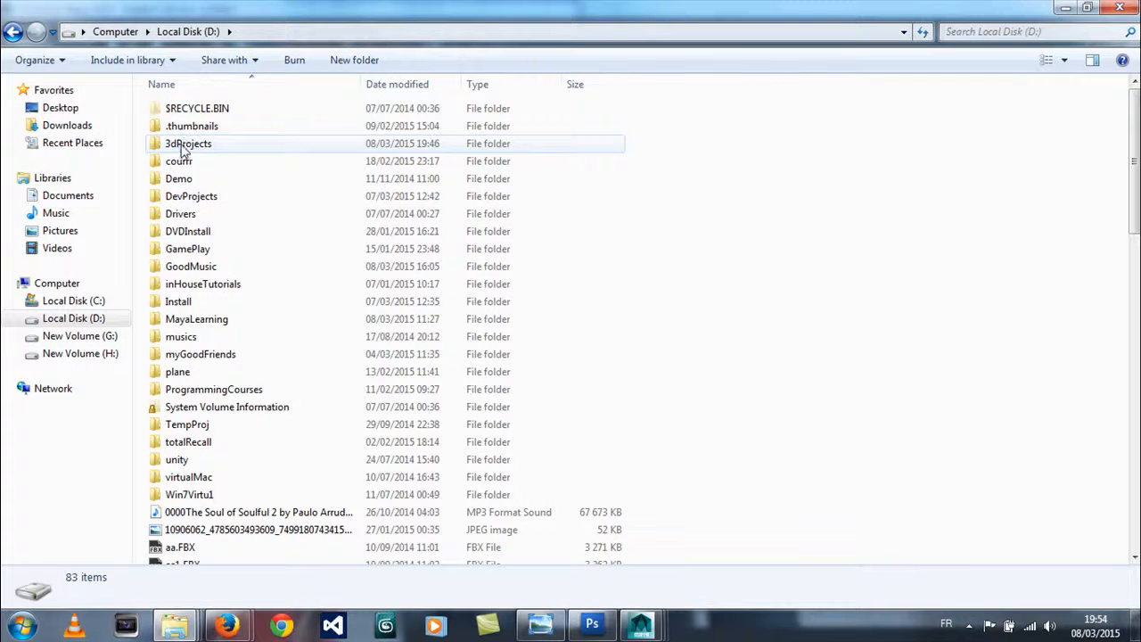
double_click(181, 147)
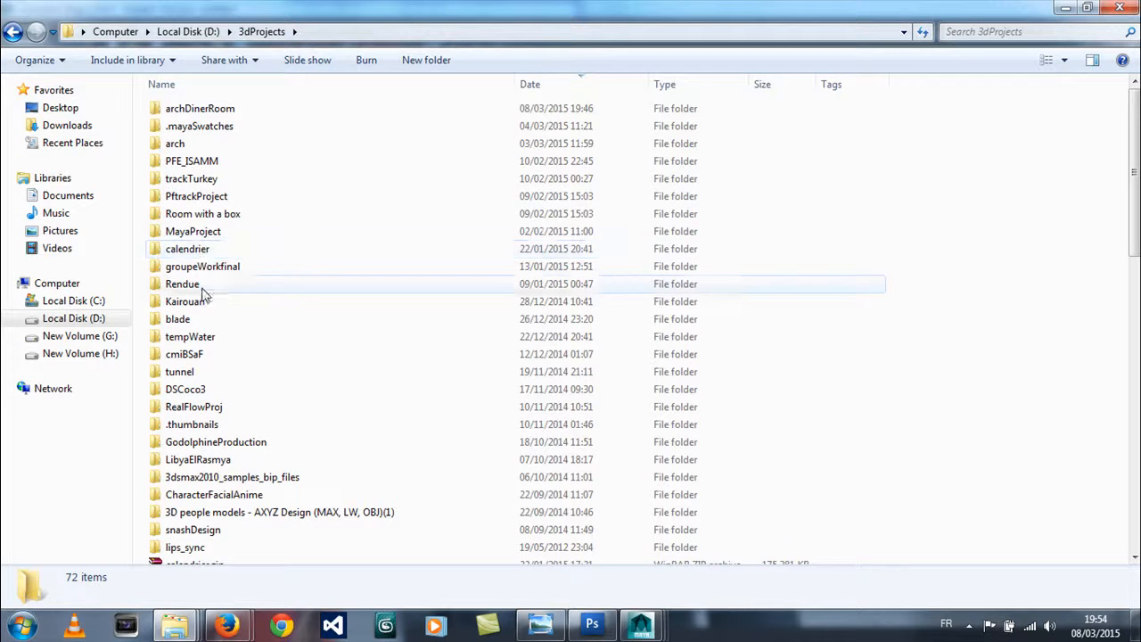
left_click(192, 232)
double_click(193, 232)
double_click(198, 111)
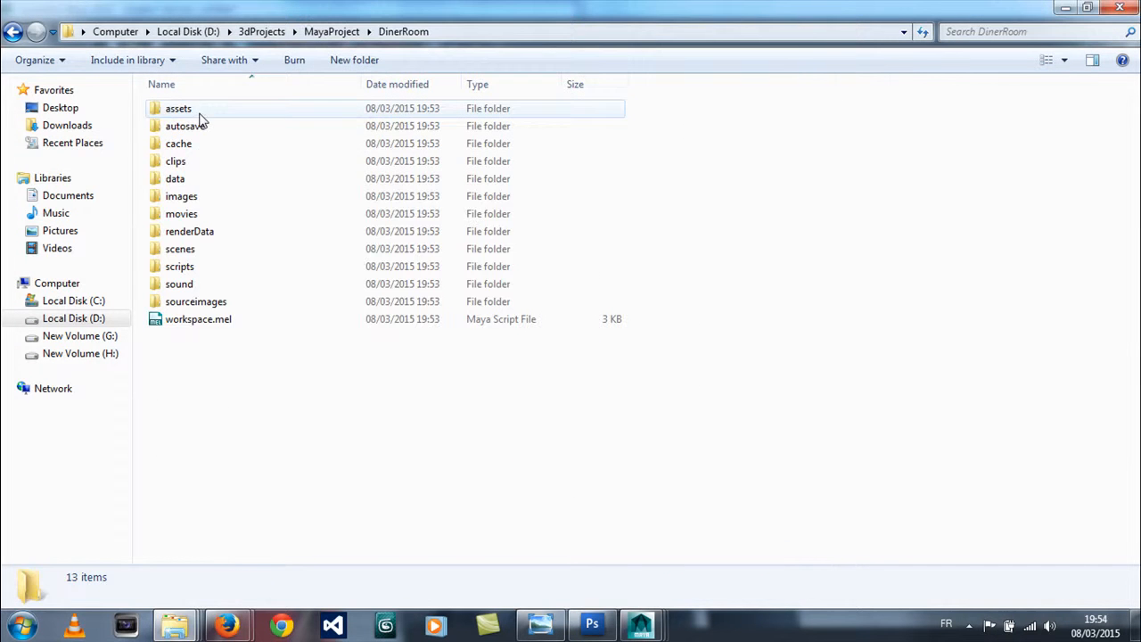
double_click(178, 250)
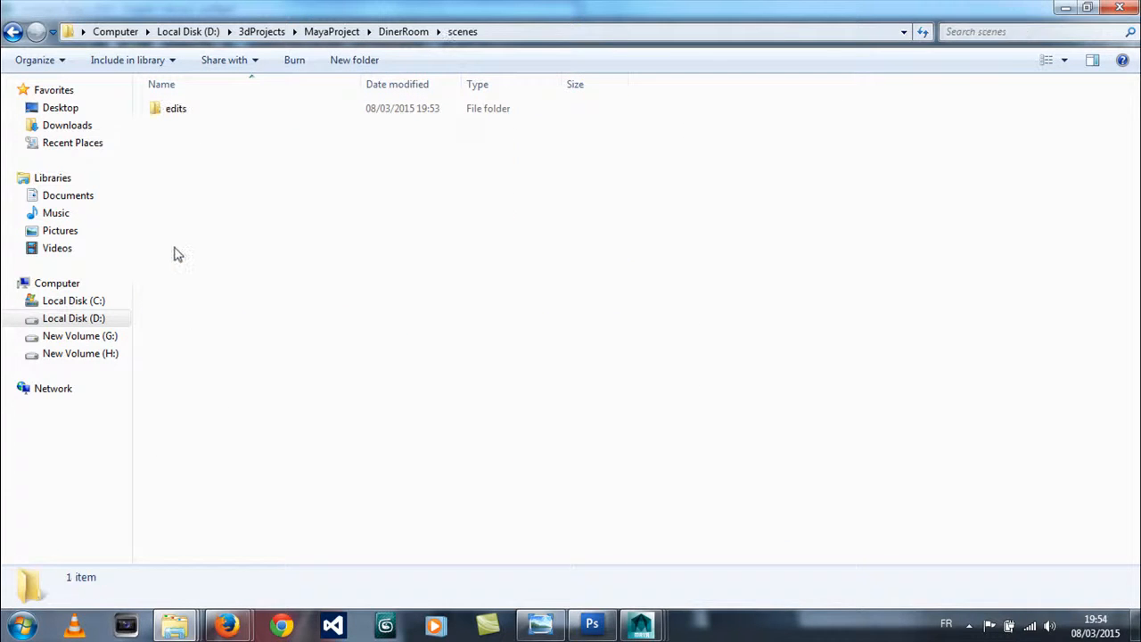
key("ctrl+v")
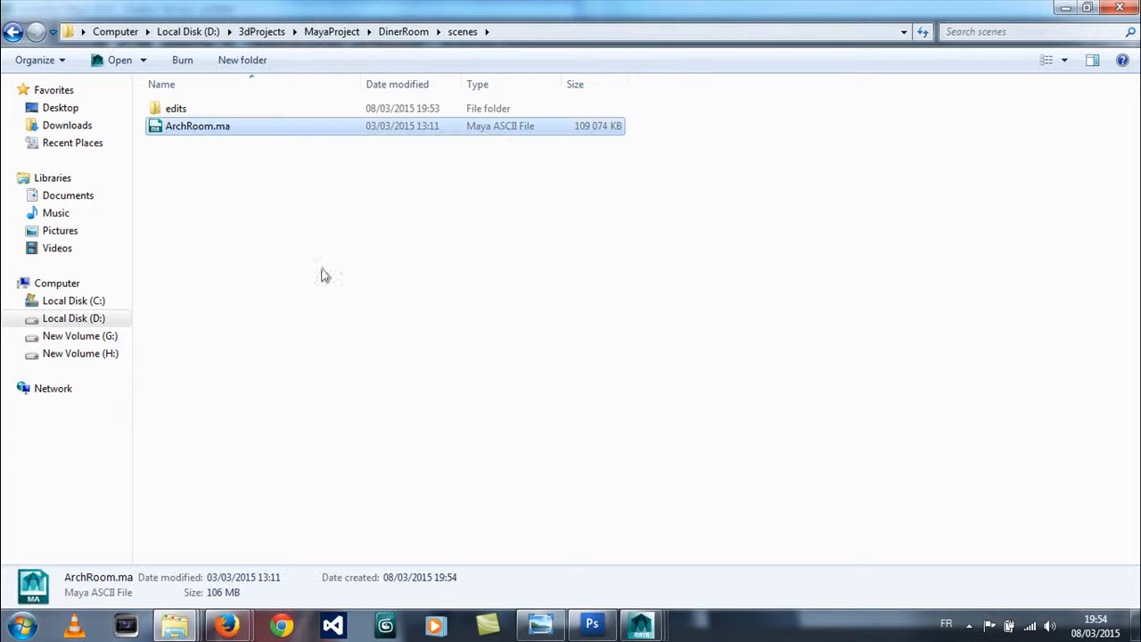
Step: Switch to Maya and examine the scenes folder through Save Scene As with the trial name dzazdaz, without saving
mouse_move(641, 624)
left_click(938, 539)
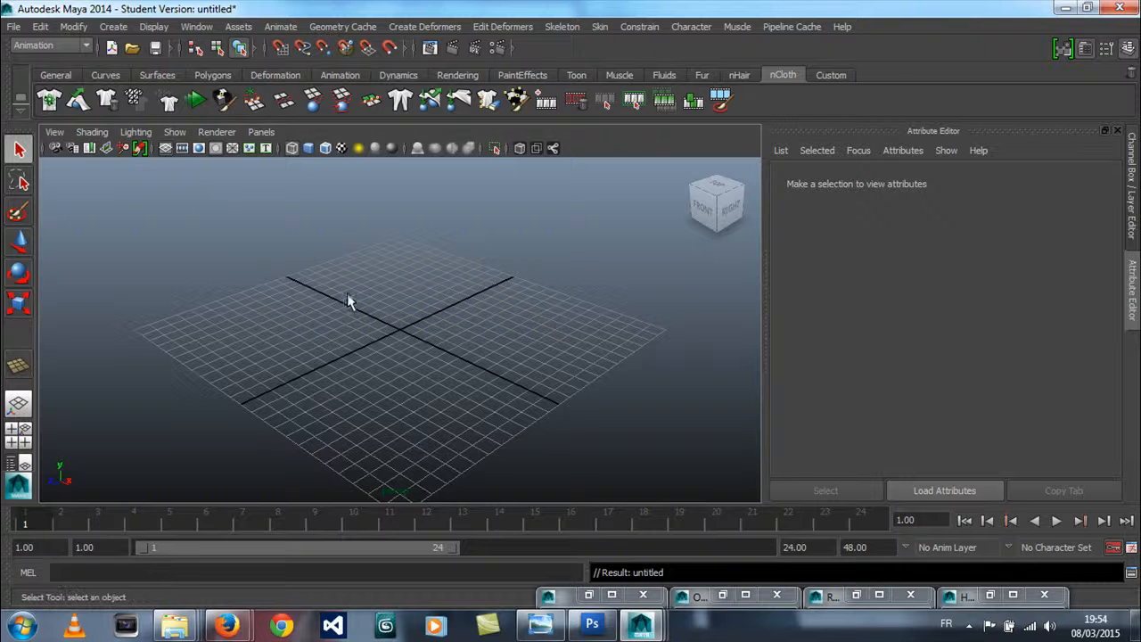
left_click(14, 26)
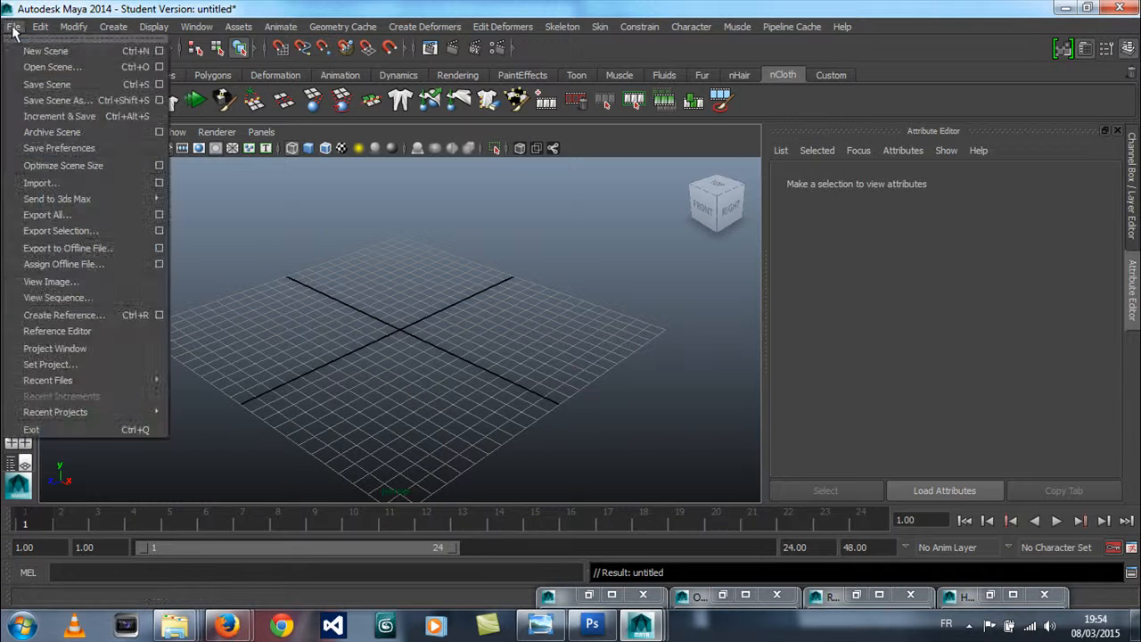
left_click(54, 100)
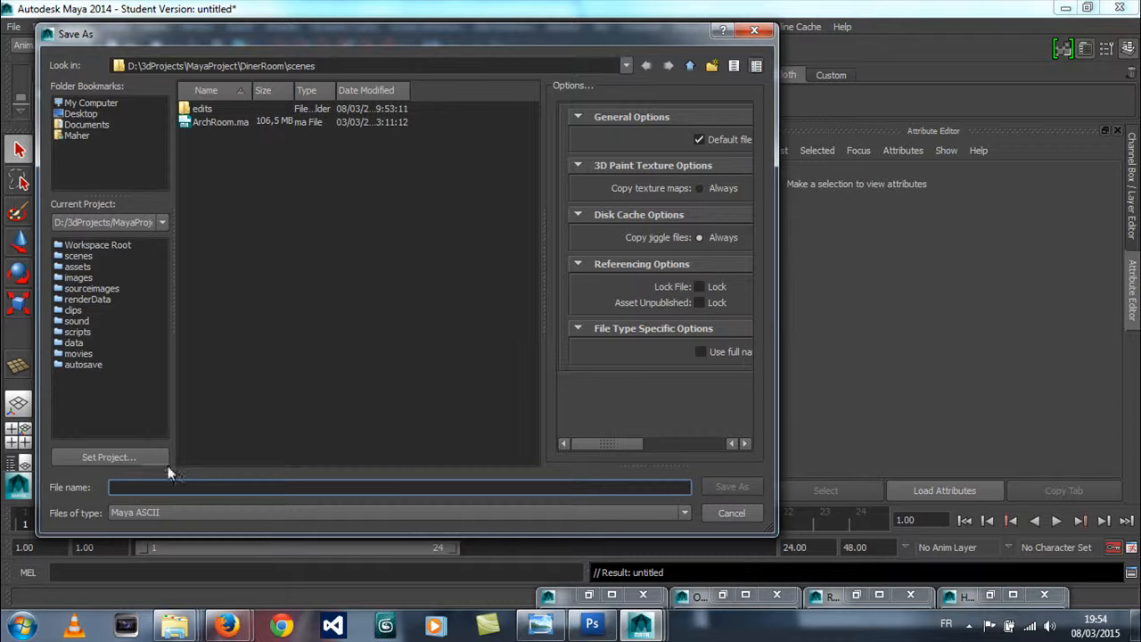
type("dzazdaz")
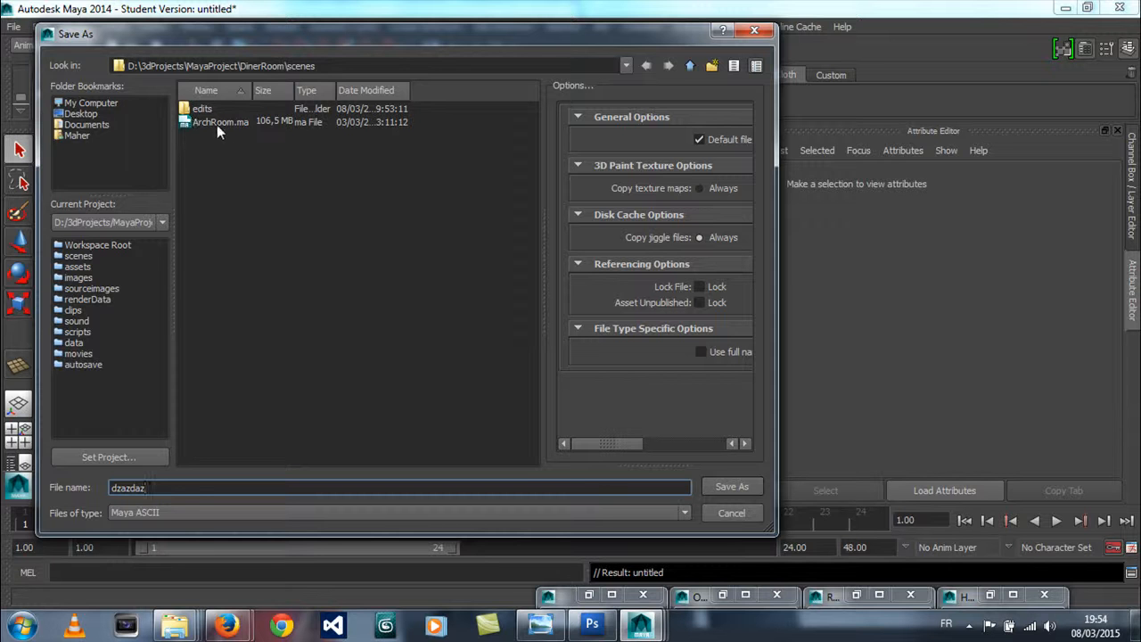
left_click(729, 514)
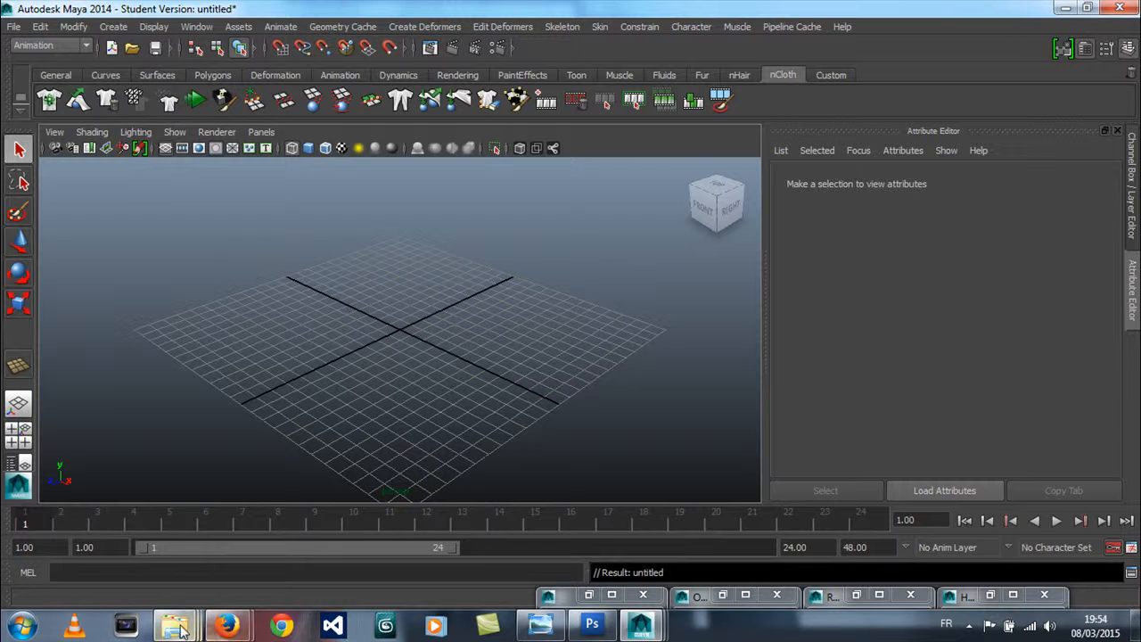
Step: Switch to Windows Explorer and copy all files in D:\3dProjects\archDinerRoom except ArchRoom.ma, Vase.ma and Thumbs.db
mouse_move(181, 629)
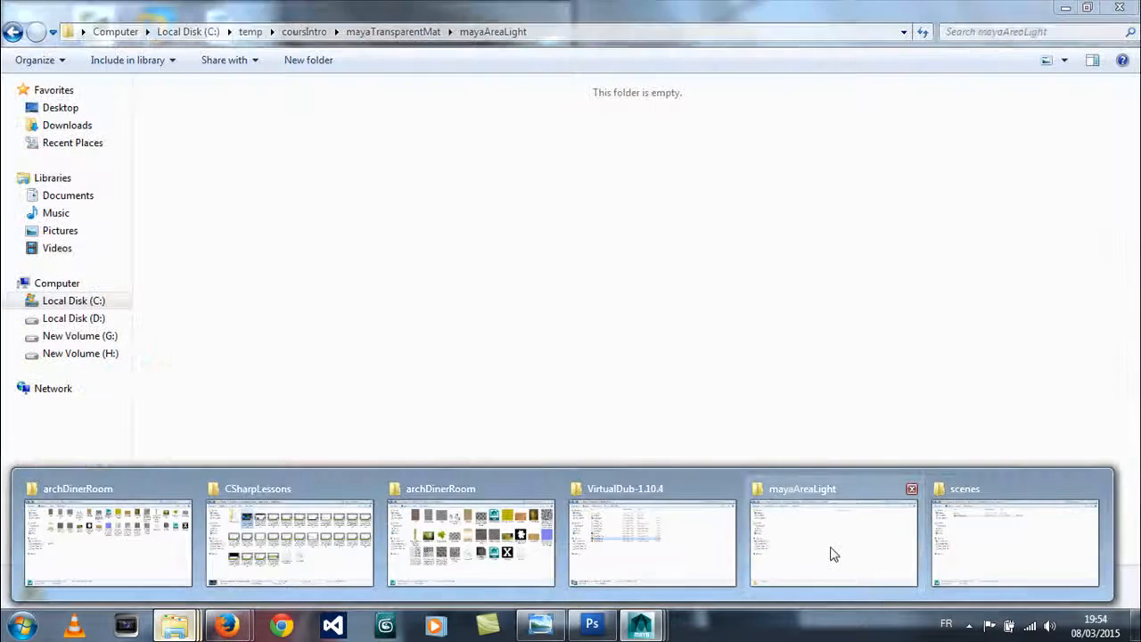
left_click(831, 554)
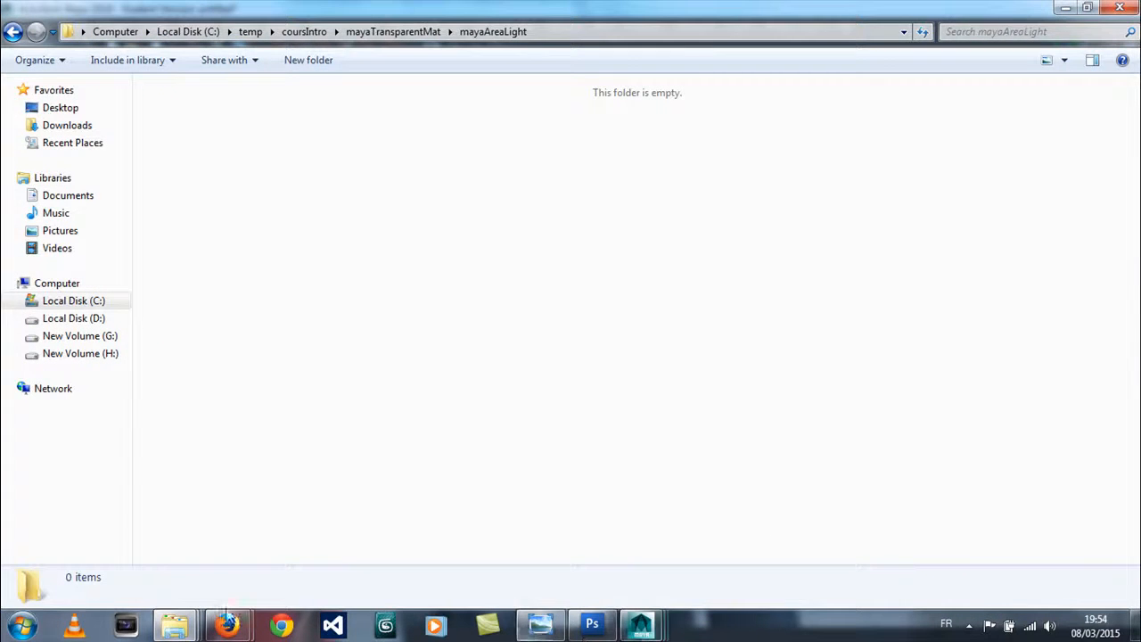
mouse_move(175, 626)
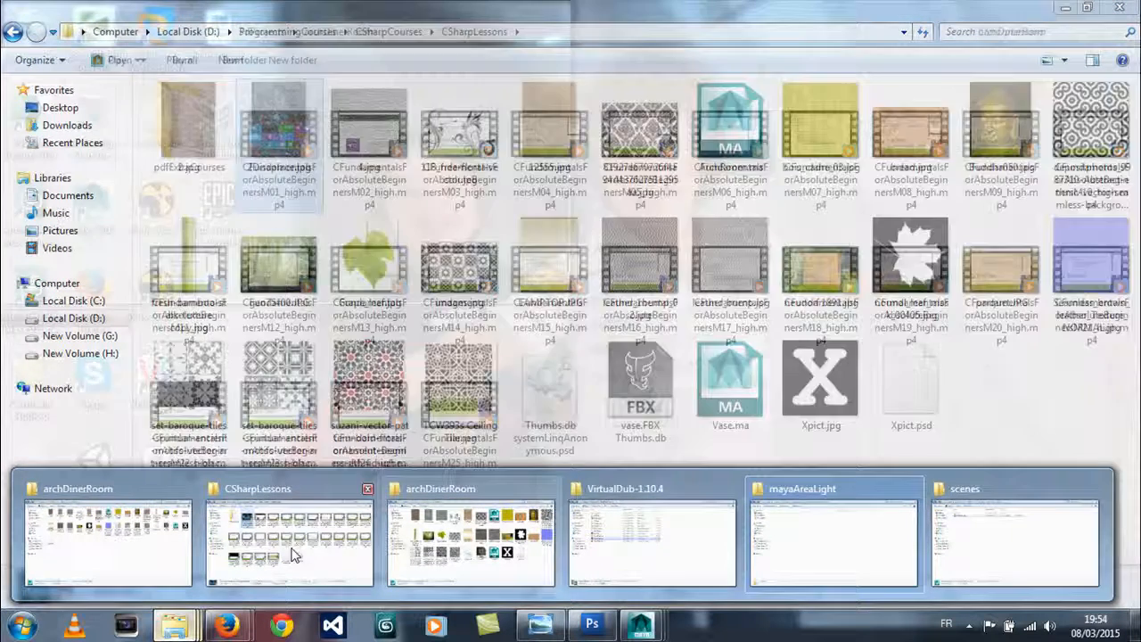
left_click(145, 550)
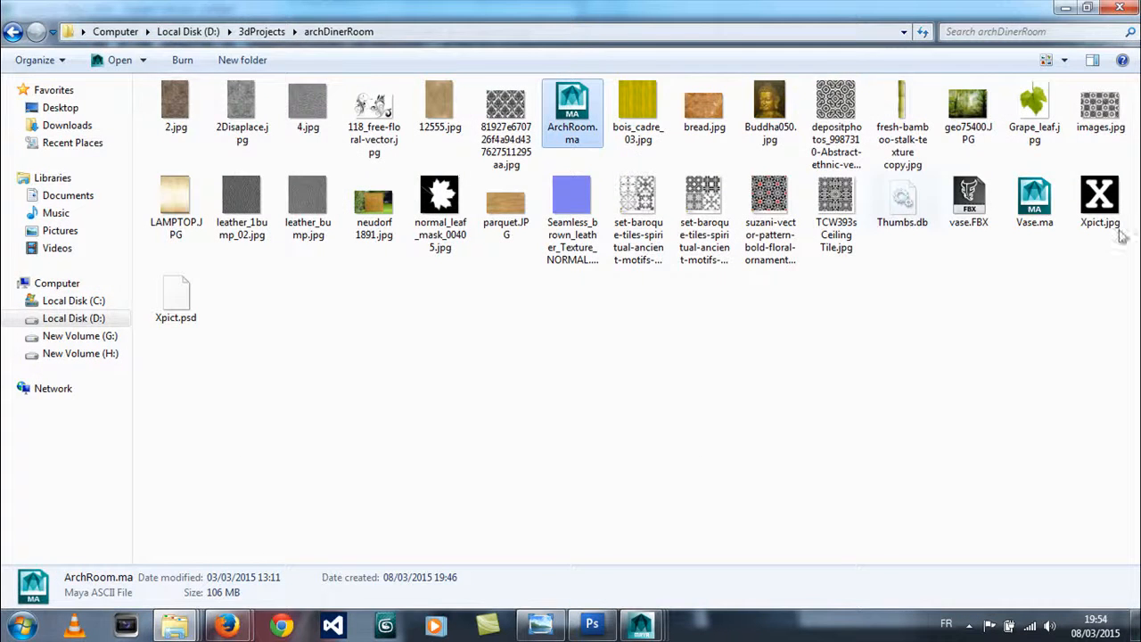
key("ctrl+a")
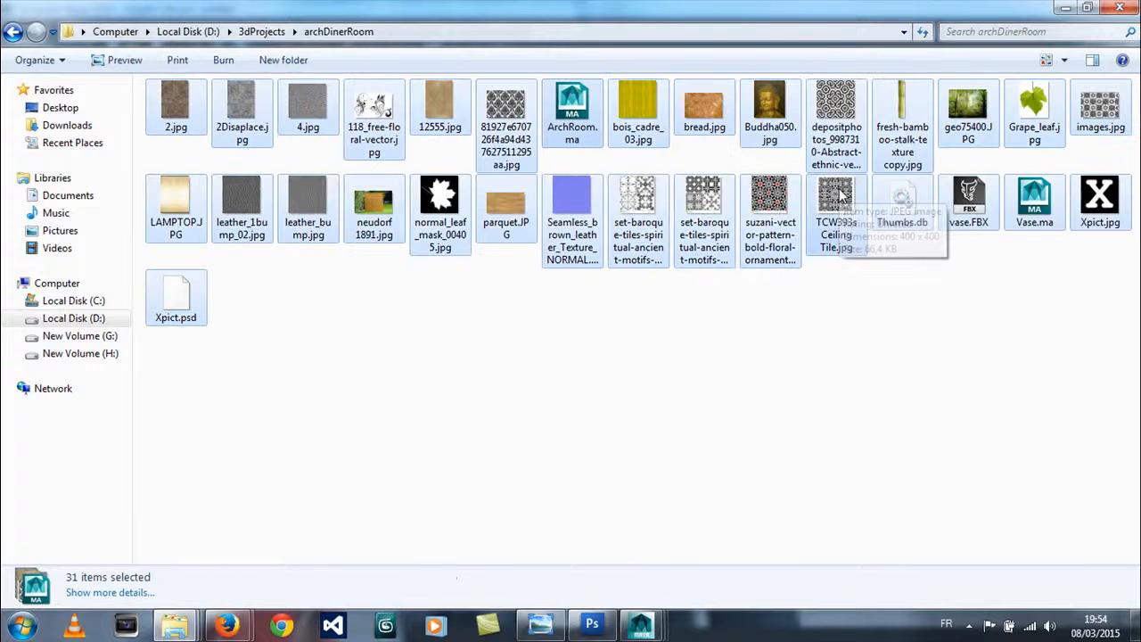
left_click(568, 108, "ctrl")
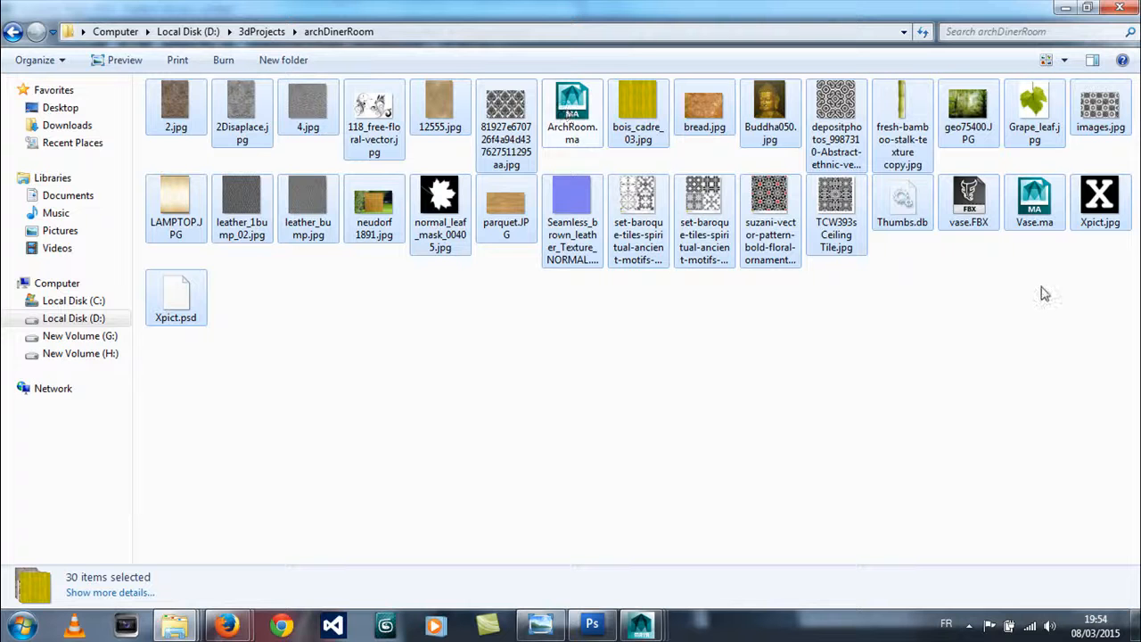
left_click(1033, 198, "ctrl")
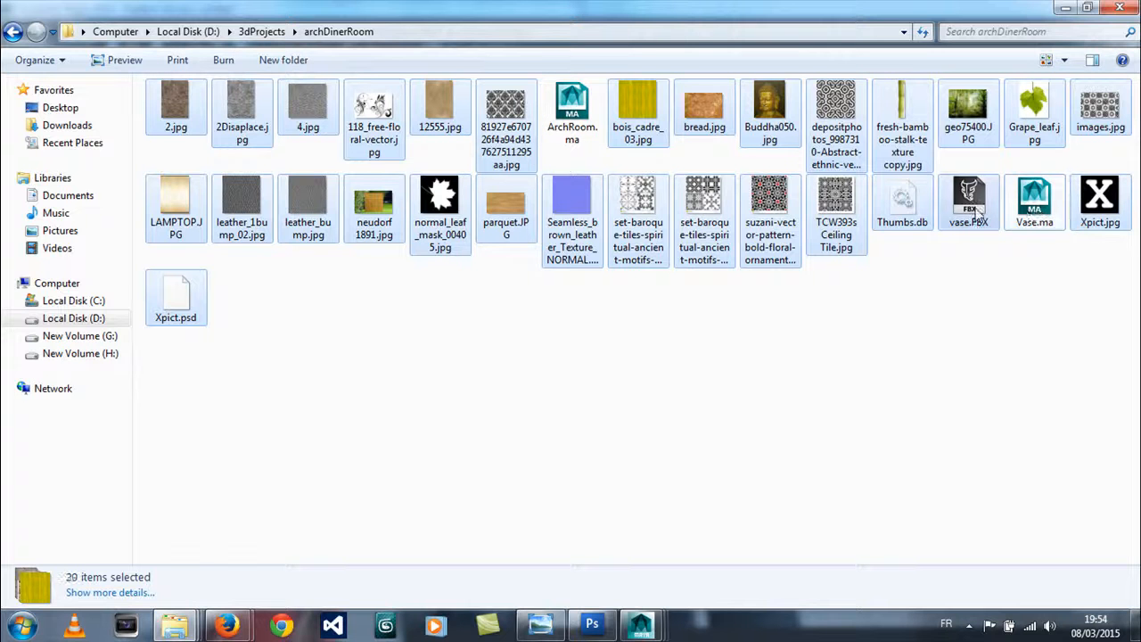
left_click(901, 201, "ctrl")
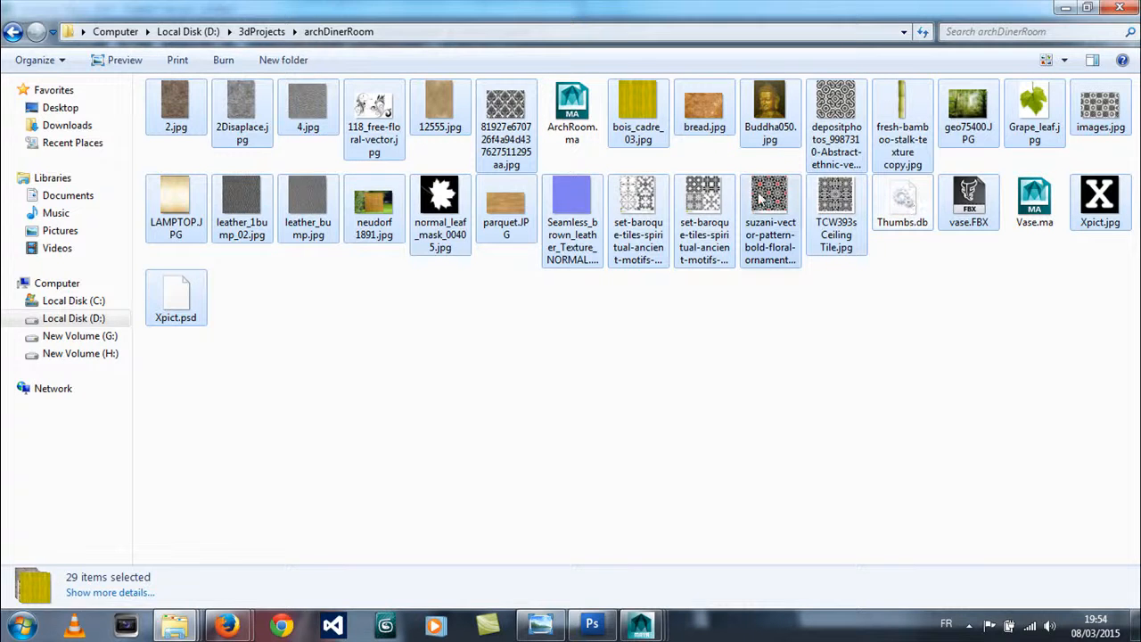
right_click(728, 200)
left_click(768, 453)
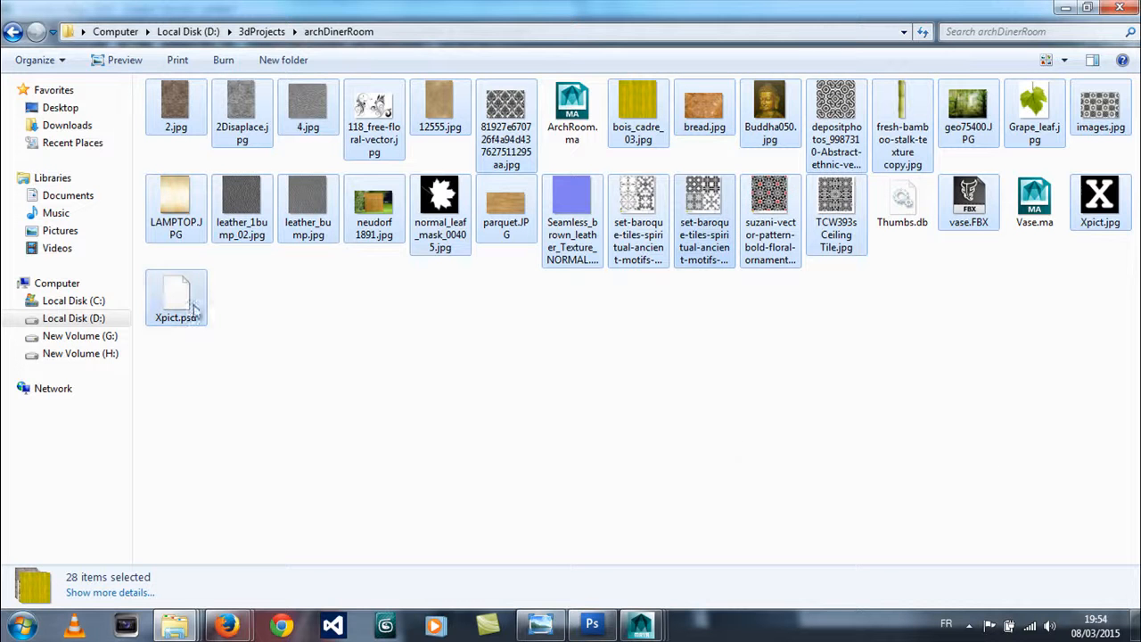
Step: Paste the copied texture files into the sourceimages folder of the DinerRoom project
left_click(175, 626)
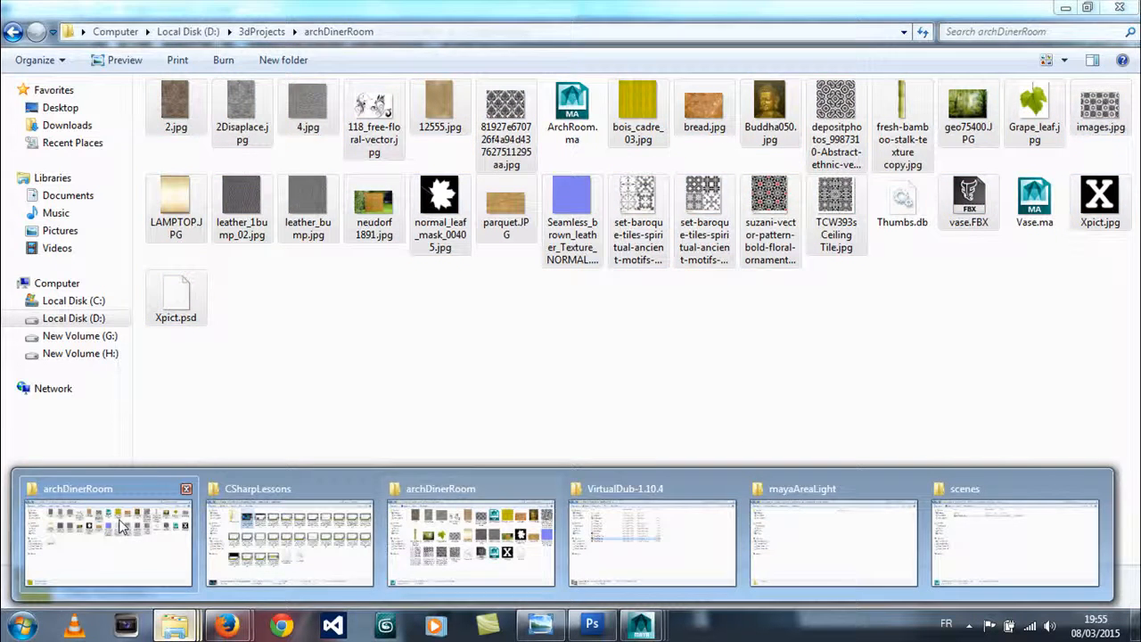
left_click(1019, 523)
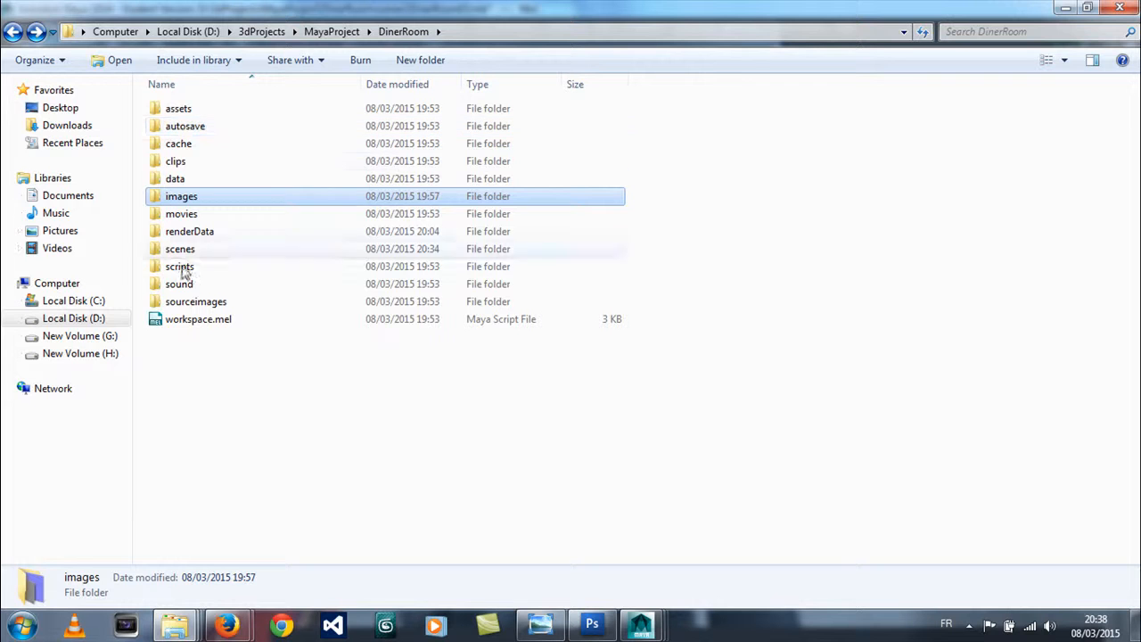
double_click(204, 303)
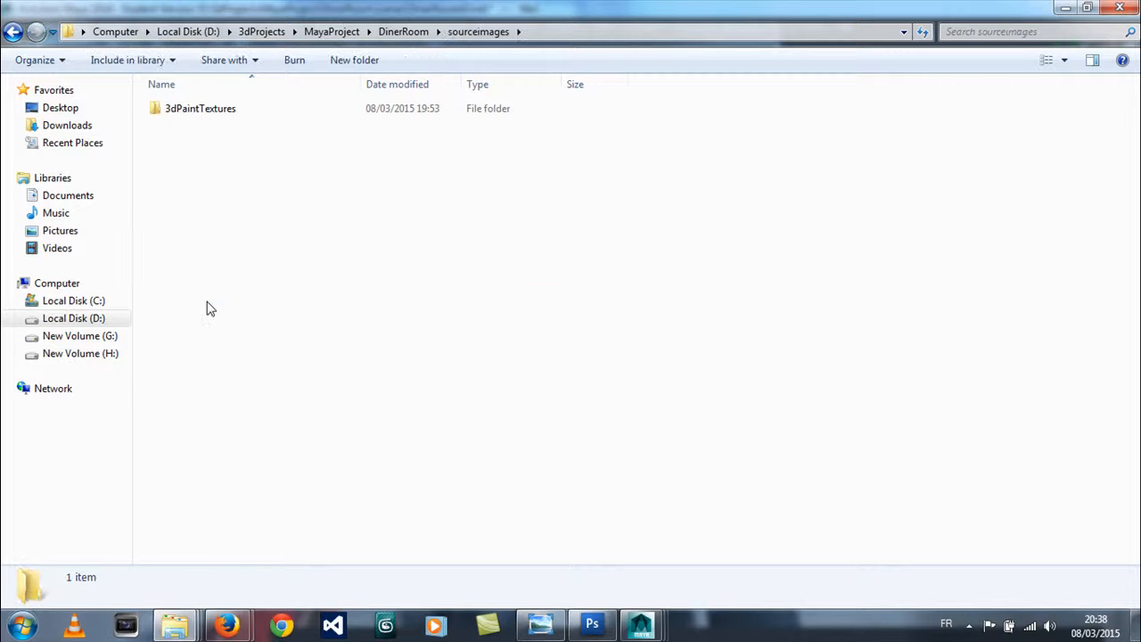
key("ctrl+v")
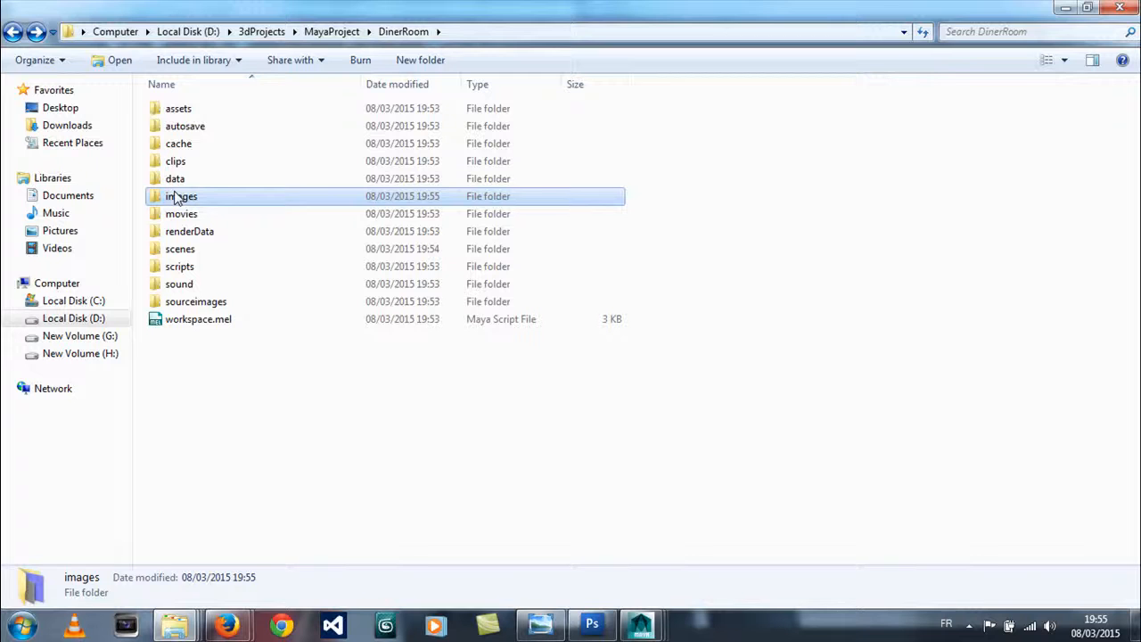
Step: Switch to Maya and open the scene ArchRoom.ma from the DinerRoom project's scenes folder
mouse_move(640, 624)
left_click(914, 544)
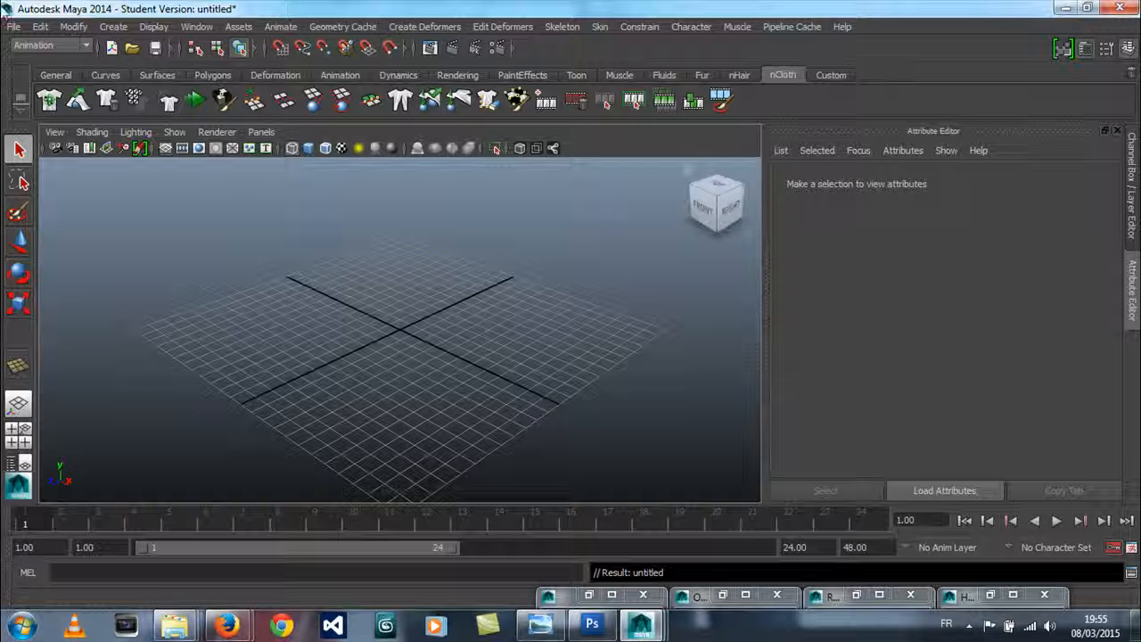
left_click(9, 28)
left_click(32, 68)
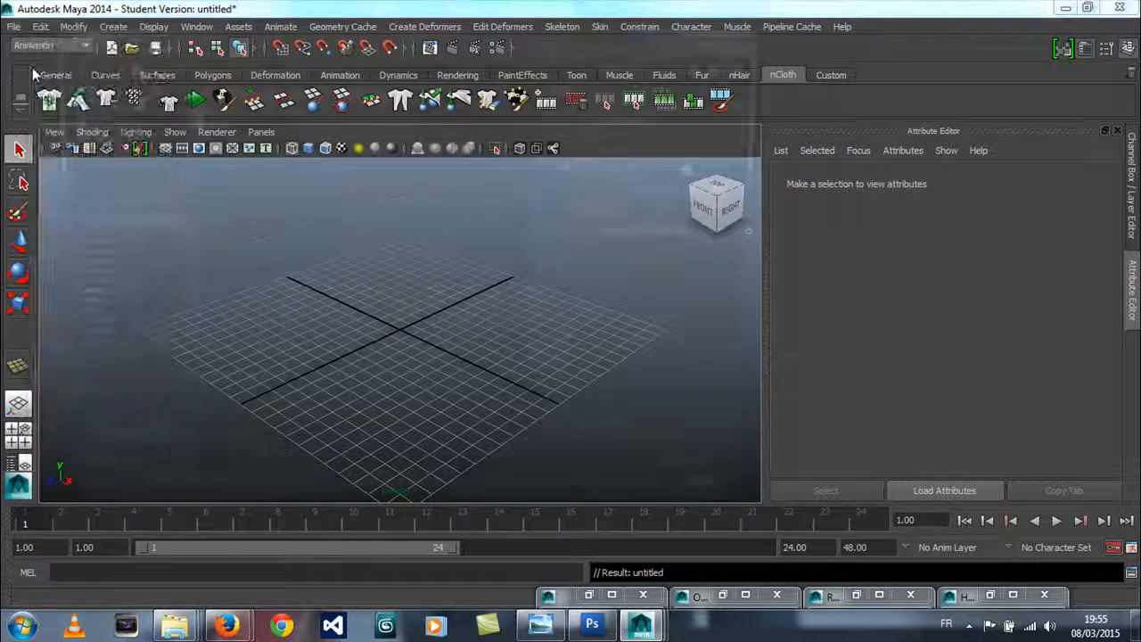
double_click(203, 122)
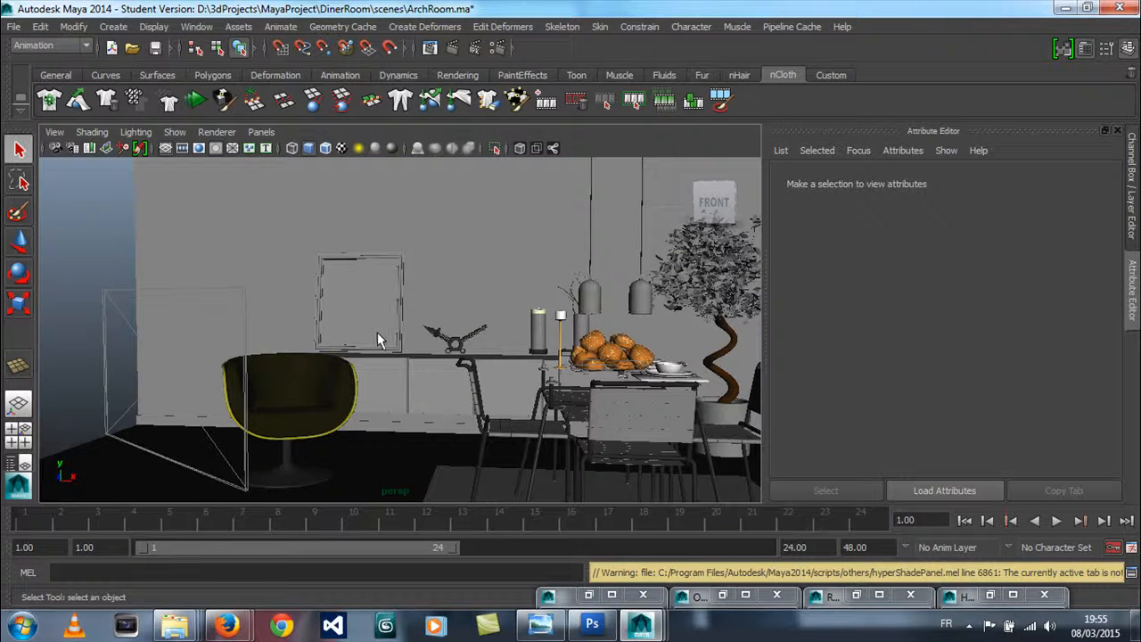
Step: Examine the dining table, bread basket, plant and wall vases of the room in the perspective view
left_click_drag(377, 331, 482, 309, "alt")
right_click_drag(483, 309, 645, 315, "alt")
middle_click_drag(526, 297, 385, 329, "alt")
right_click_drag(385, 329, 527, 321, "alt")
left_click_drag(552, 321, 519, 318, "alt")
middle_click_drag(544, 313, 369, 359, "alt")
left_click_drag(369, 359, 362, 352, "alt")
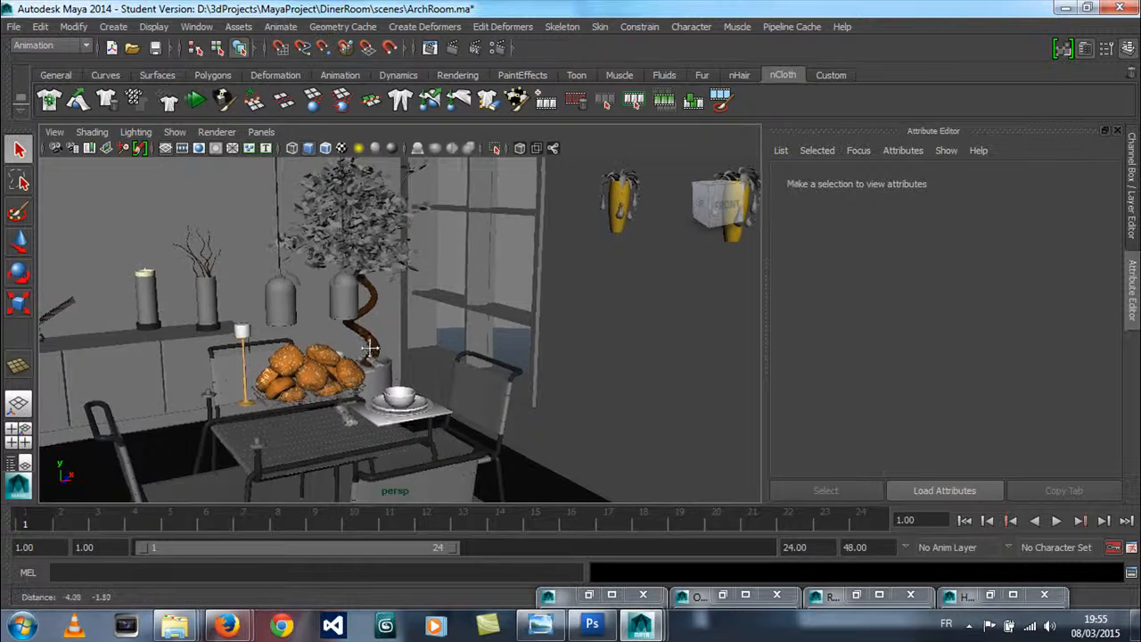
middle_click_drag(367, 352, 390, 338, "alt")
left_click_drag(390, 339, 352, 336, "alt")
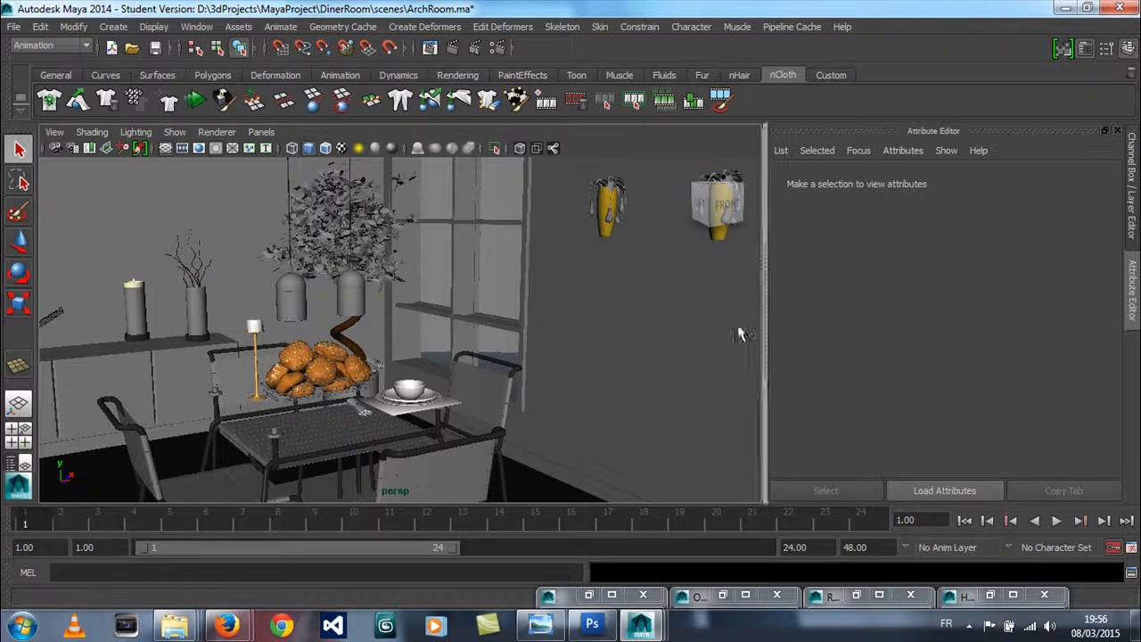
Step: Save the scene in the project's scenes folder as a Maya Binary file named DinerRoom01
left_click(11, 26)
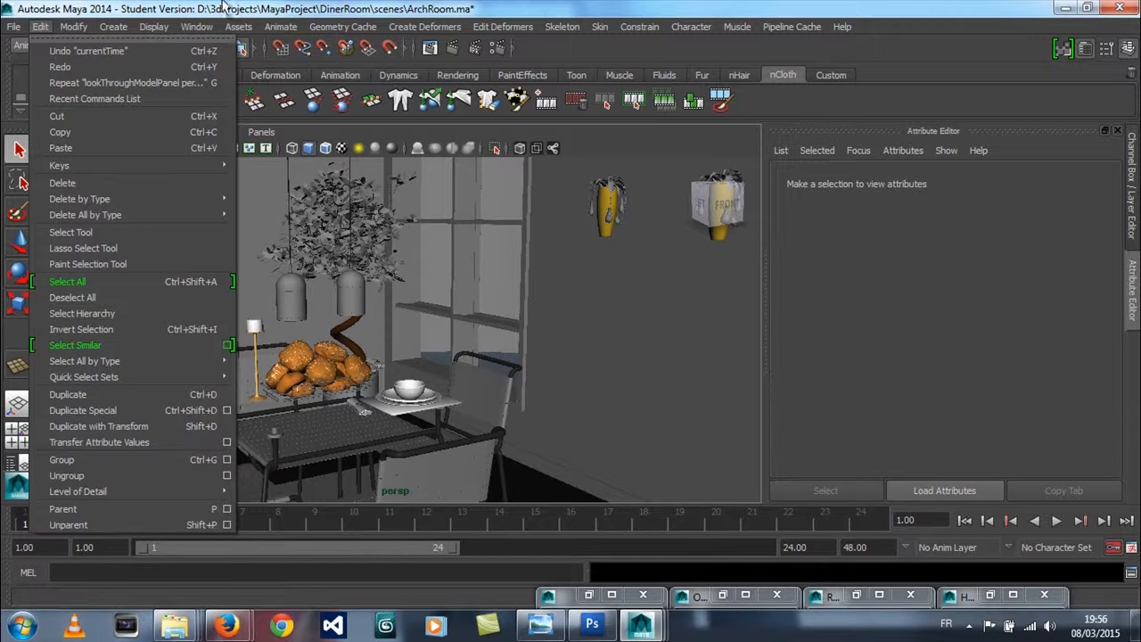
left_click(223, 4)
left_click(16, 26)
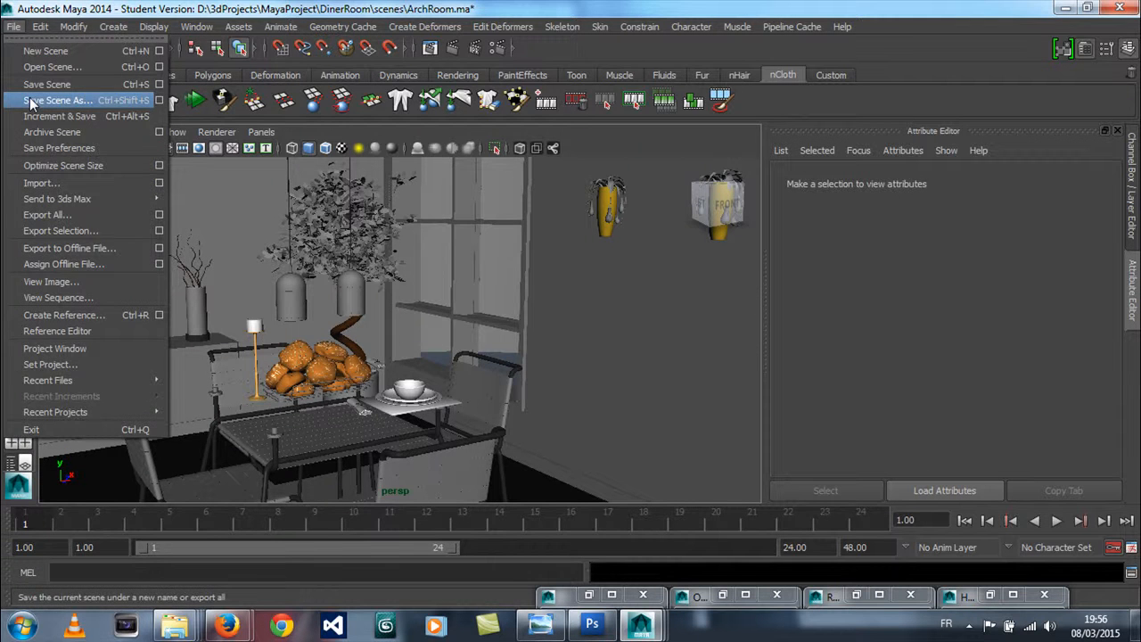
left_click(55, 100)
left_click(153, 515)
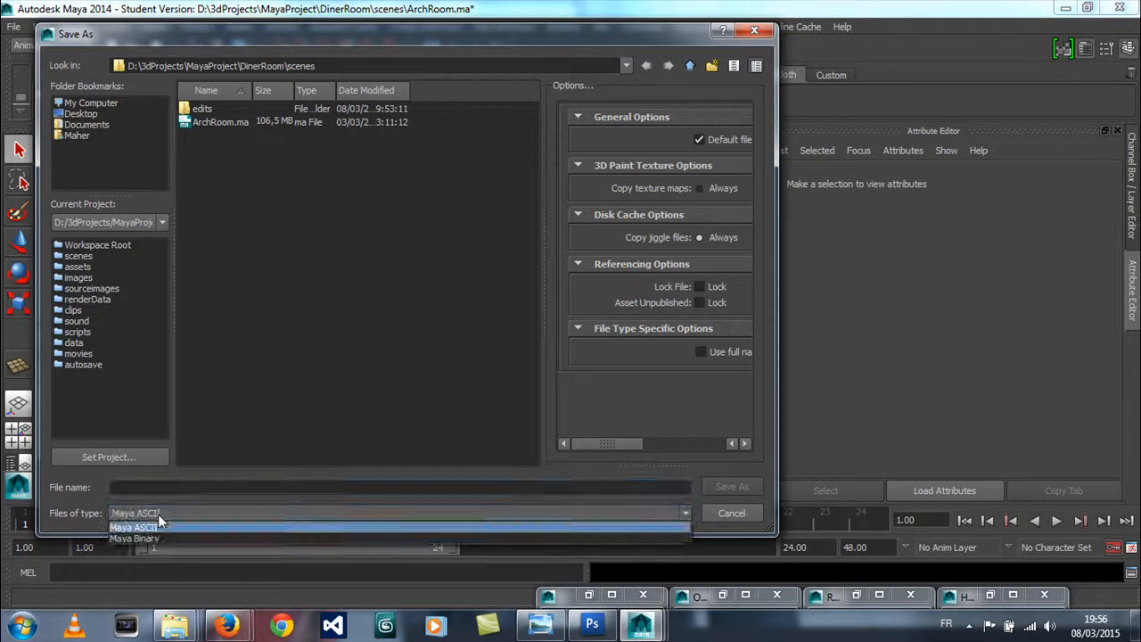
left_click(158, 537)
left_click(167, 488)
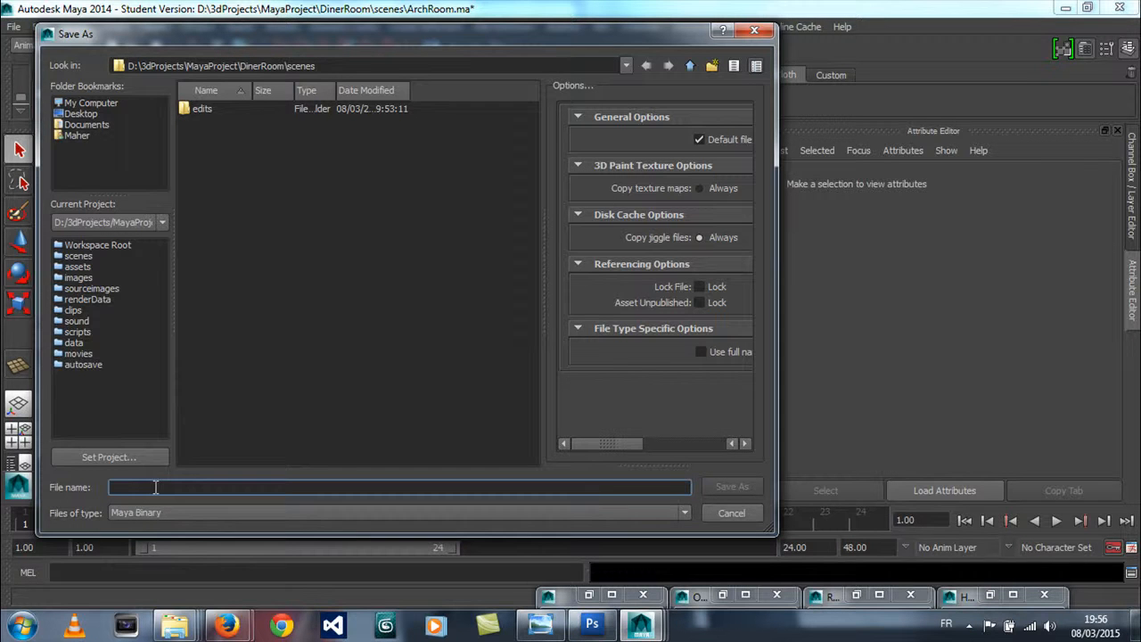
type("D")
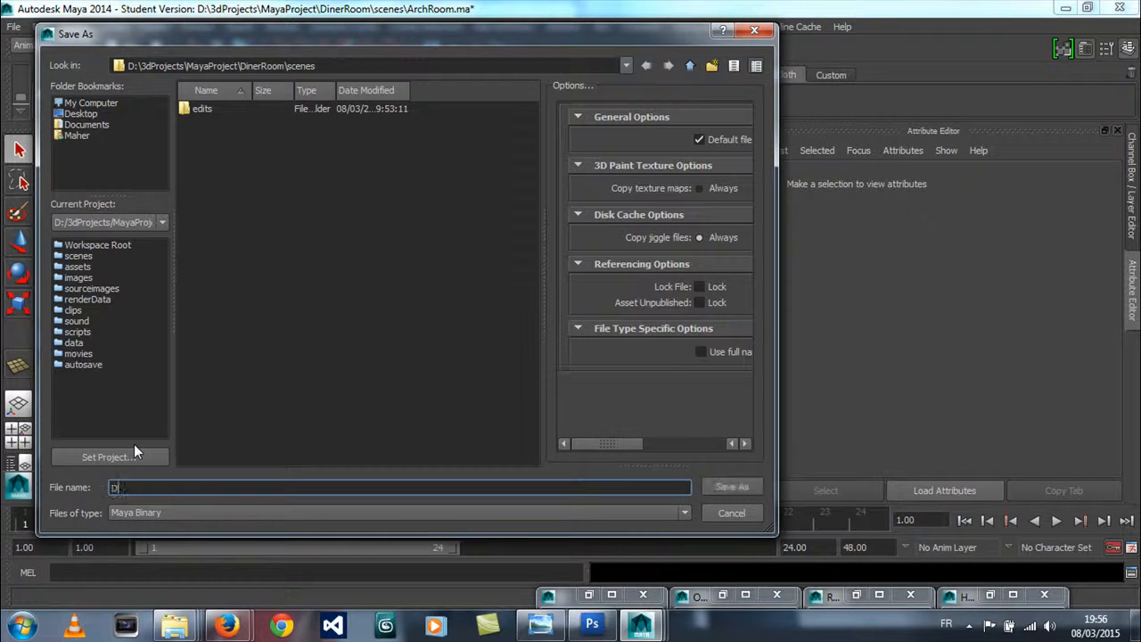
type("inerRoom01")
left_click(717, 481)
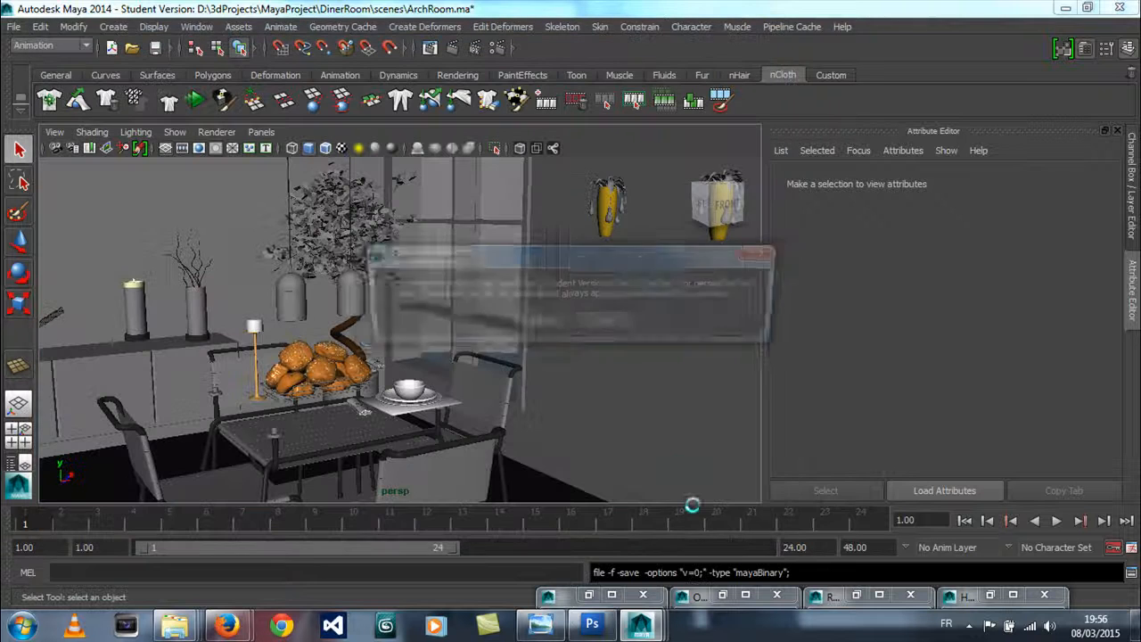
left_click(533, 324)
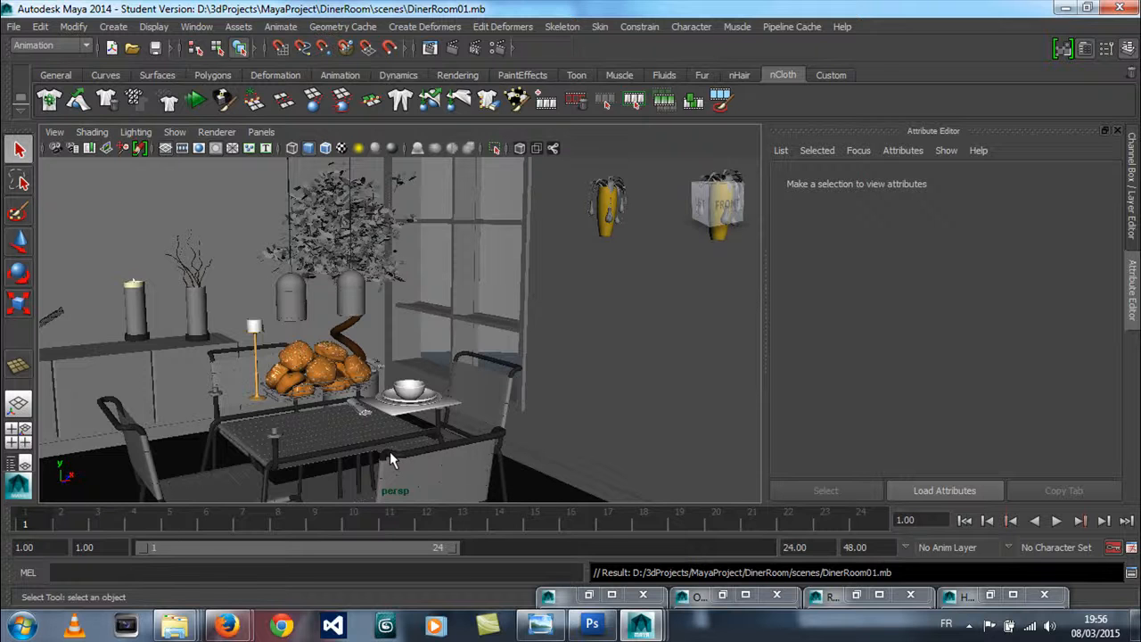
Step: Set the viewport renderer to Viewport 2.0 and run an IPR render of the scene with Maya Software in Render View
left_click(218, 132)
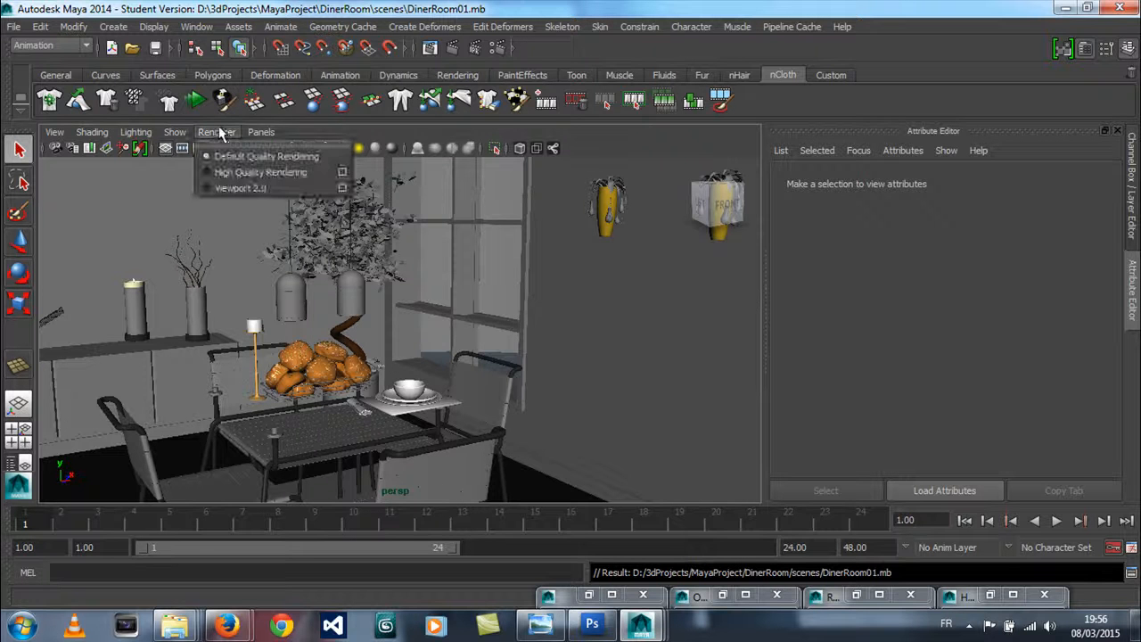
left_click(243, 184)
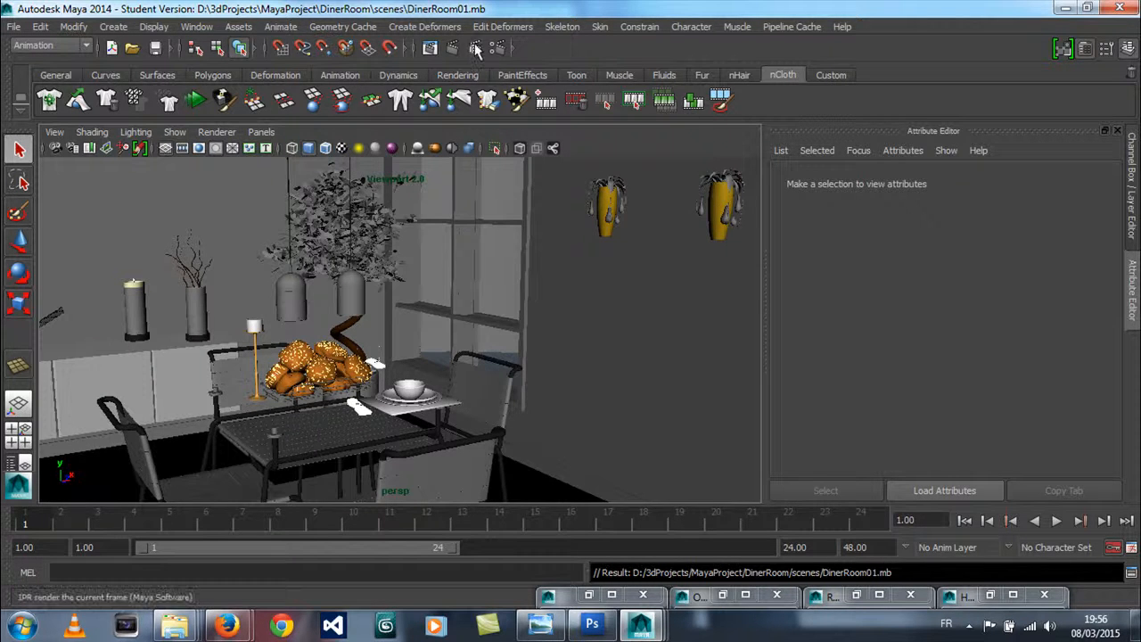
left_click(429, 47)
left_click_drag(388, 94, 402, 49)
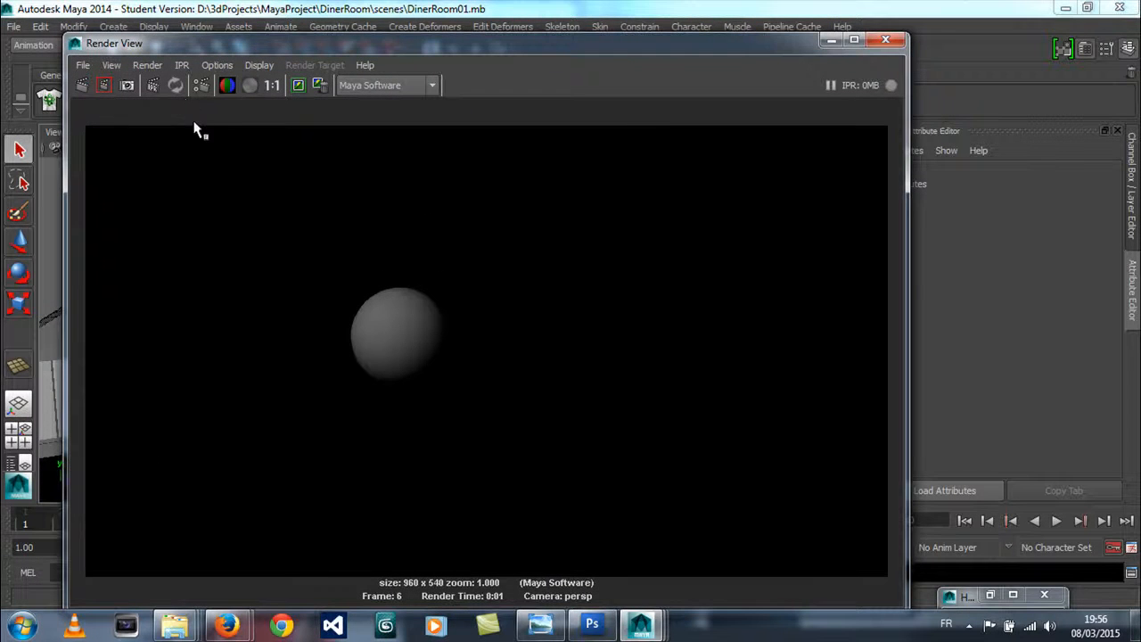
left_click(181, 65)
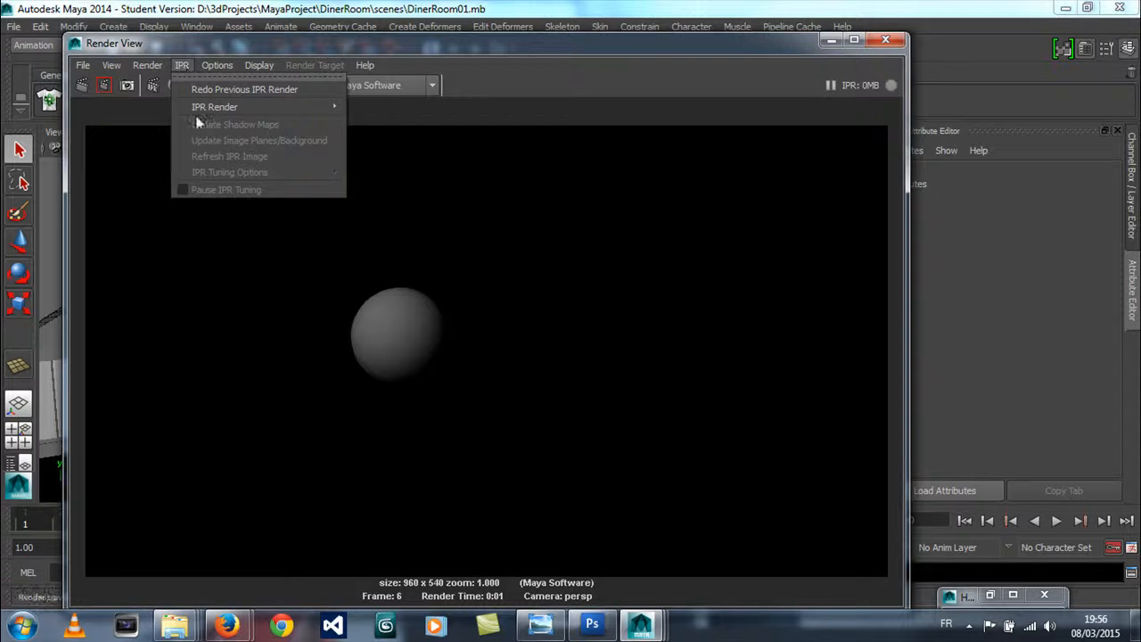
left_click(250, 90)
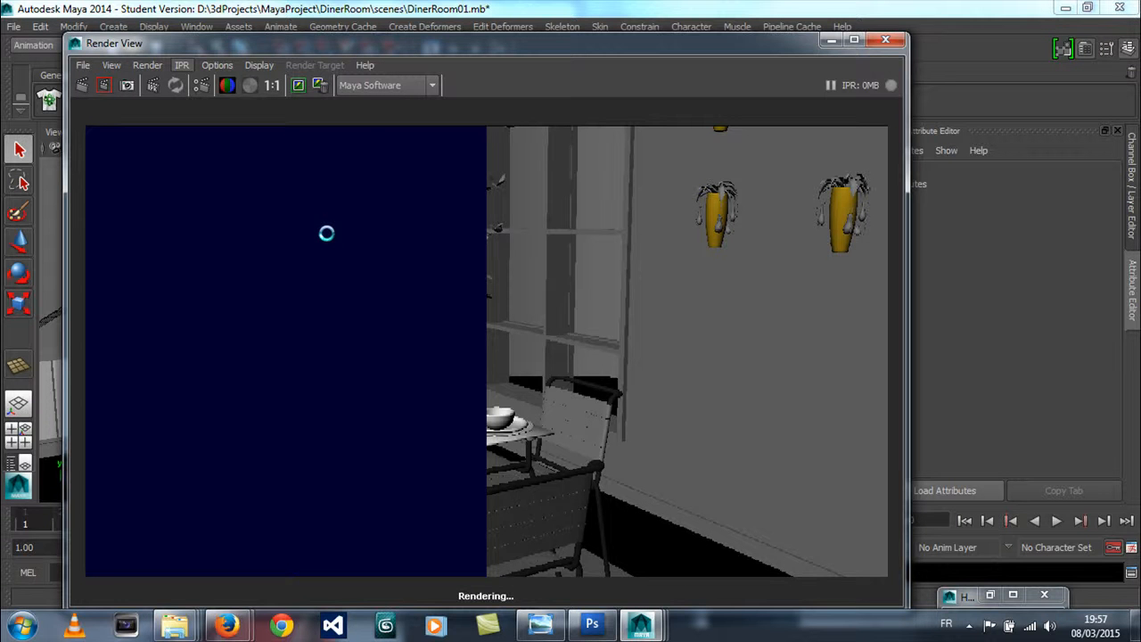
Step: Switch the renderer to mental ray and turn off the default light in the render settings
left_click(374, 84)
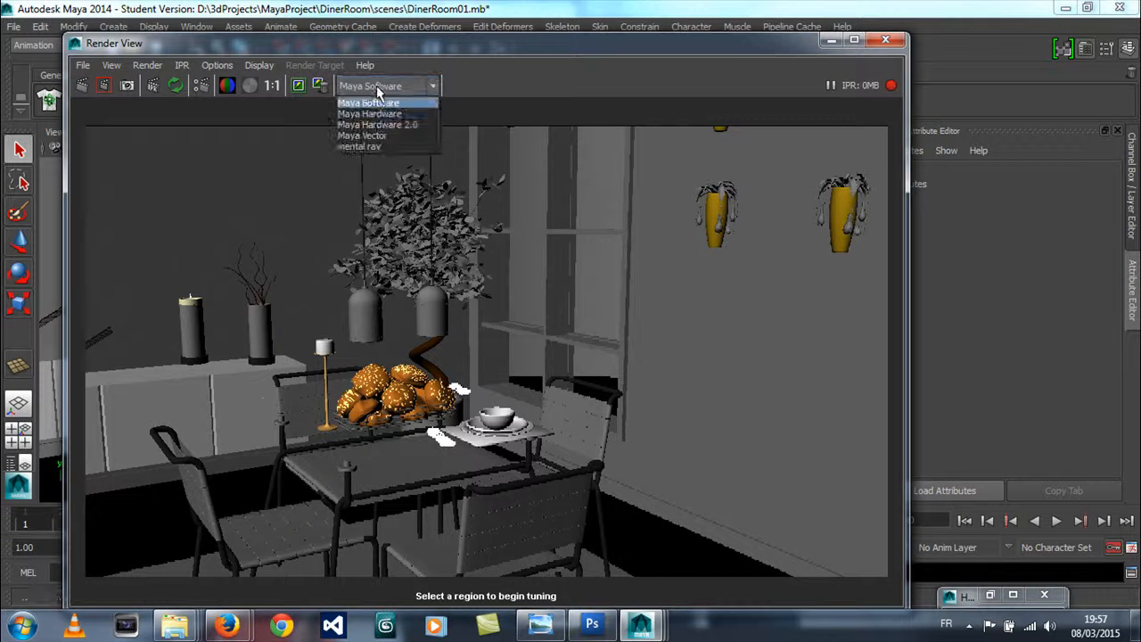
left_click(367, 148)
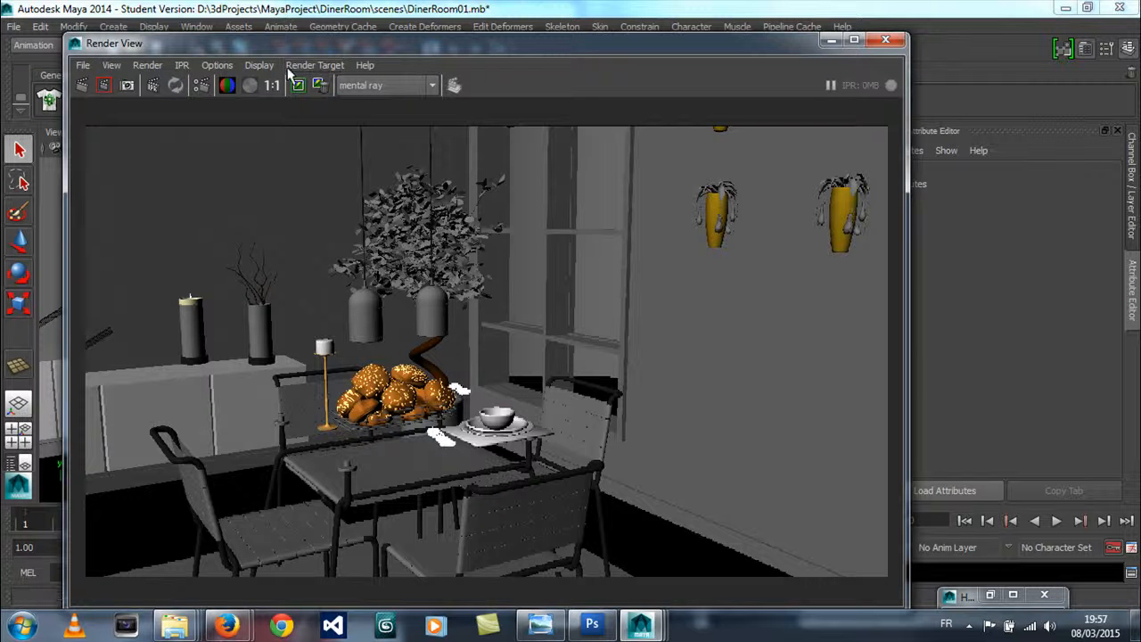
left_click(216, 65)
left_click(230, 90)
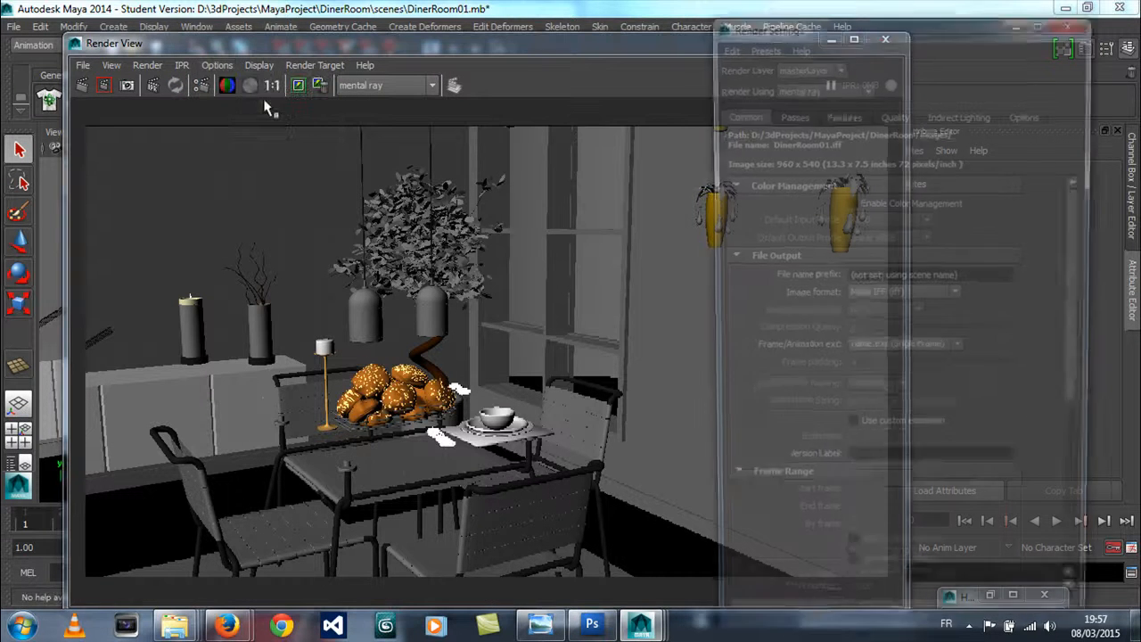
left_click_drag(789, 24, 687, 32)
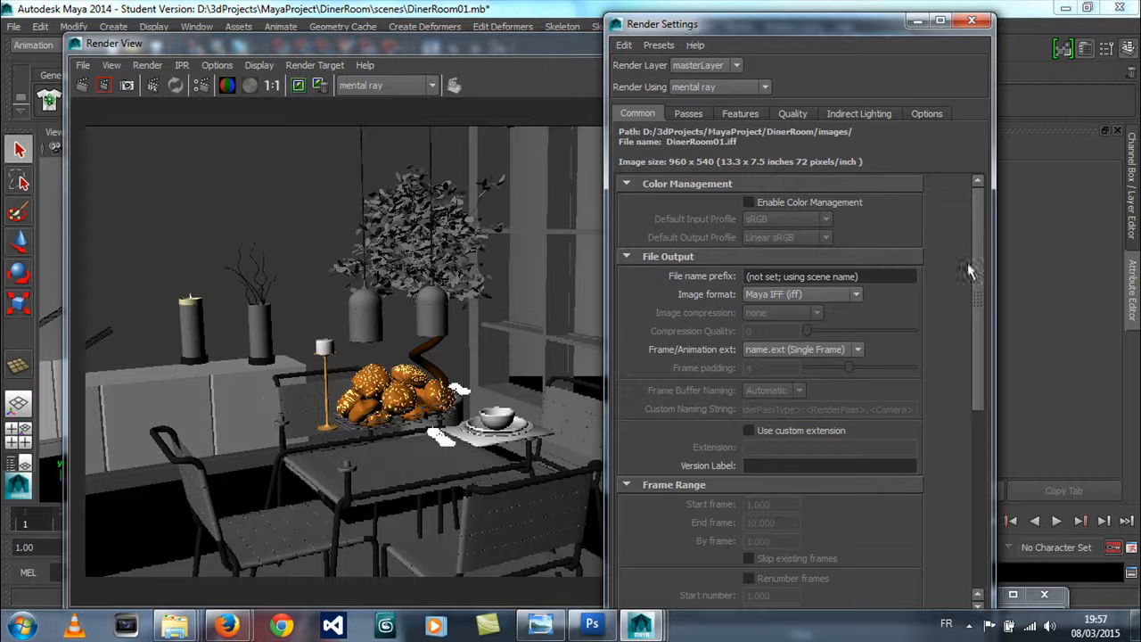
left_click_drag(983, 242, 990, 463)
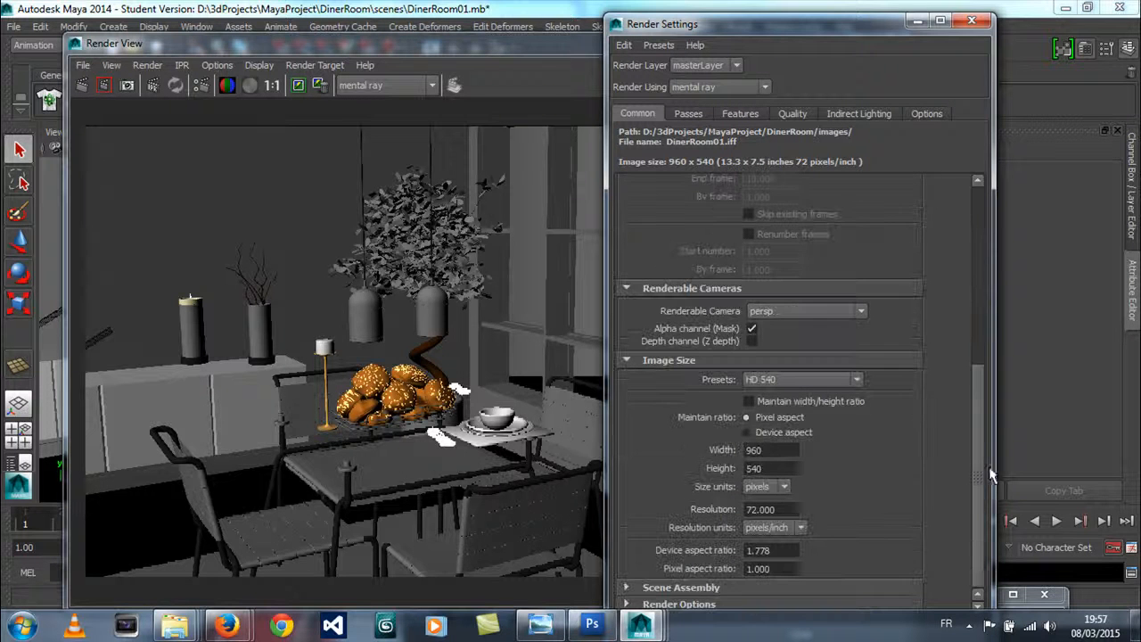
left_click(655, 605)
scroll(678, 553, "down", 3)
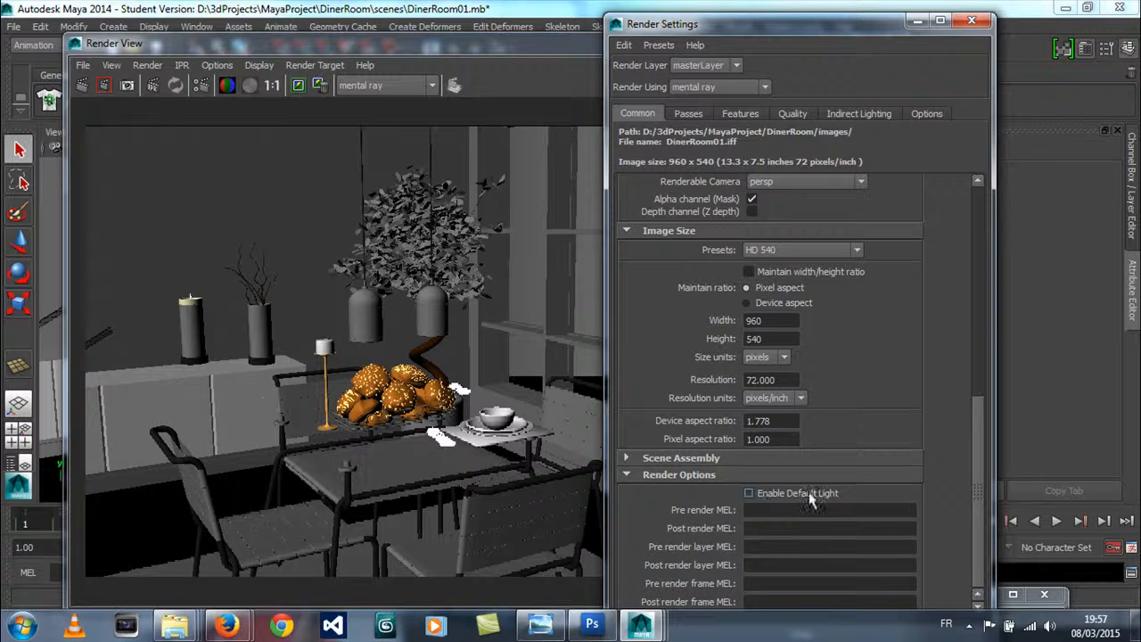
left_click_drag(977, 530, 977, 299)
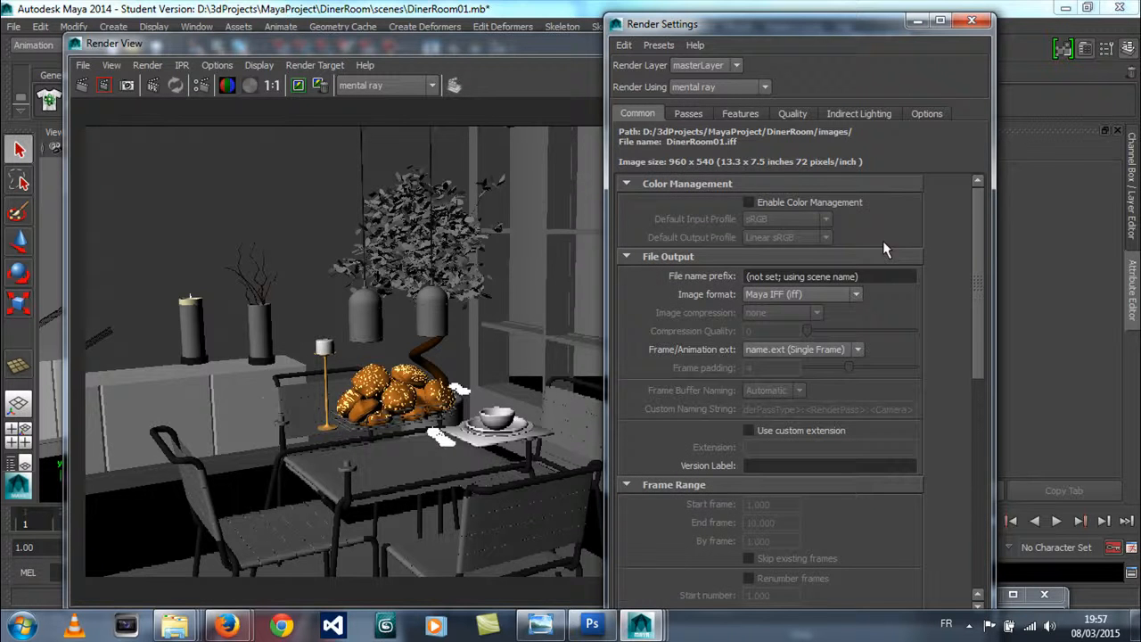
Step: Enable Final Gathering and Global Illumination as secondary effects in the mental ray render settings
left_click(742, 114)
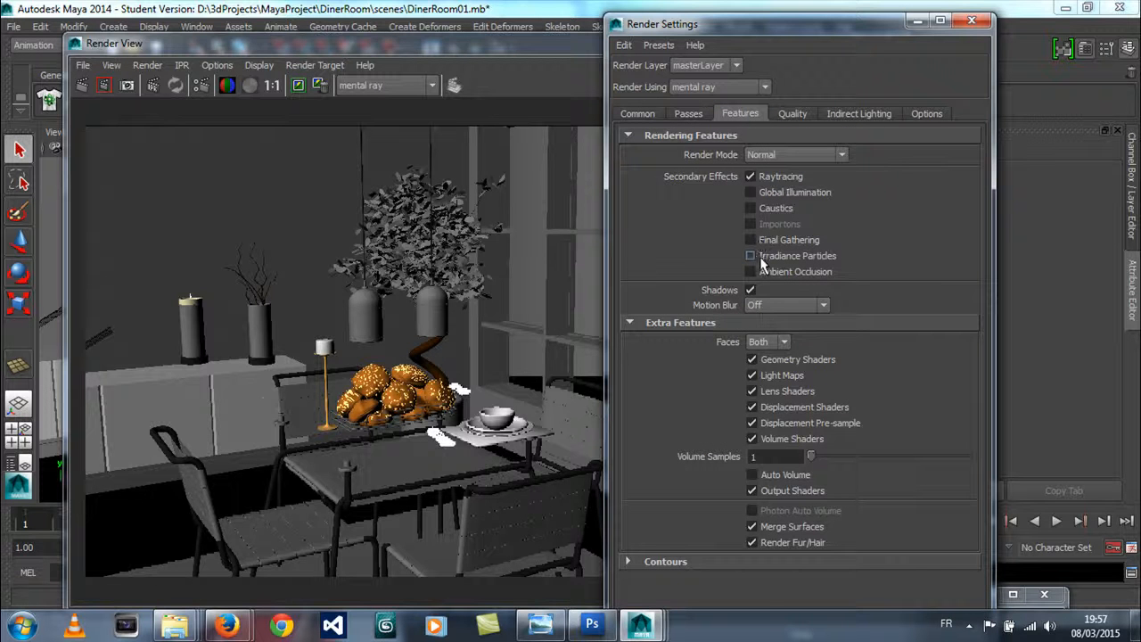
left_click(763, 240)
left_click(764, 192)
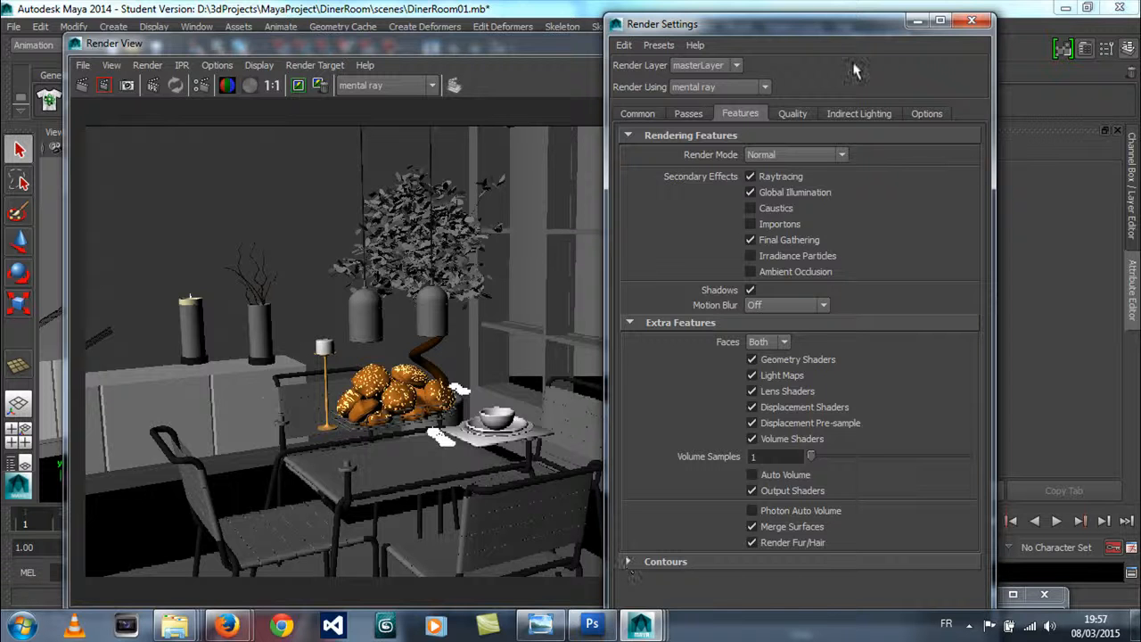
Step: Enable Ambient Occlusion in the mental ray indirect lighting settings and minimize the render windows
left_click(793, 114)
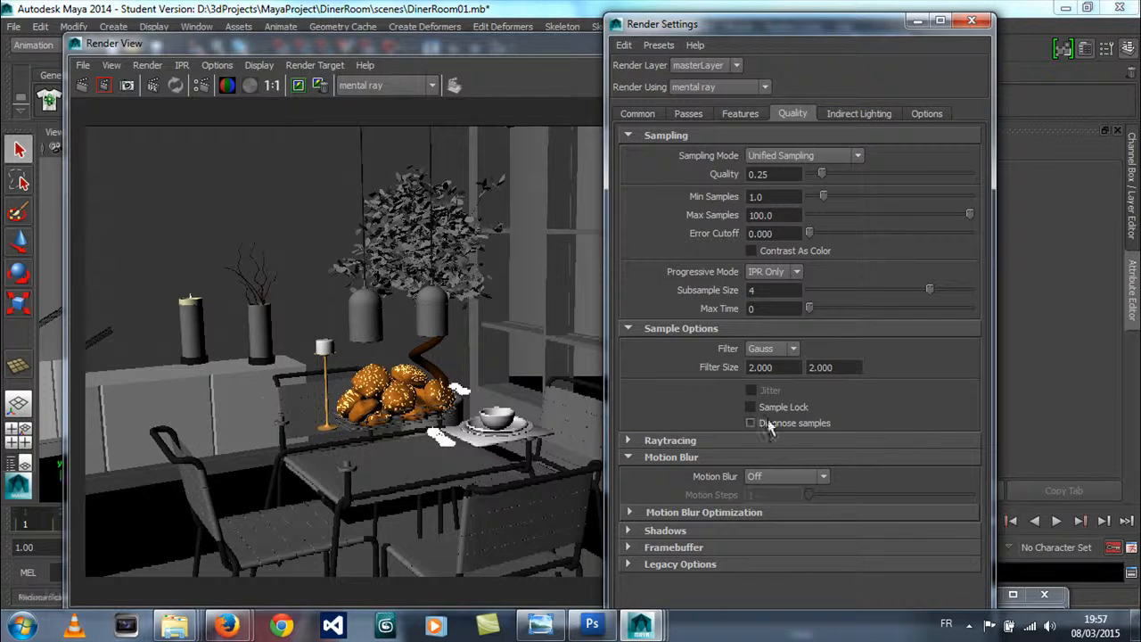
left_click(863, 113)
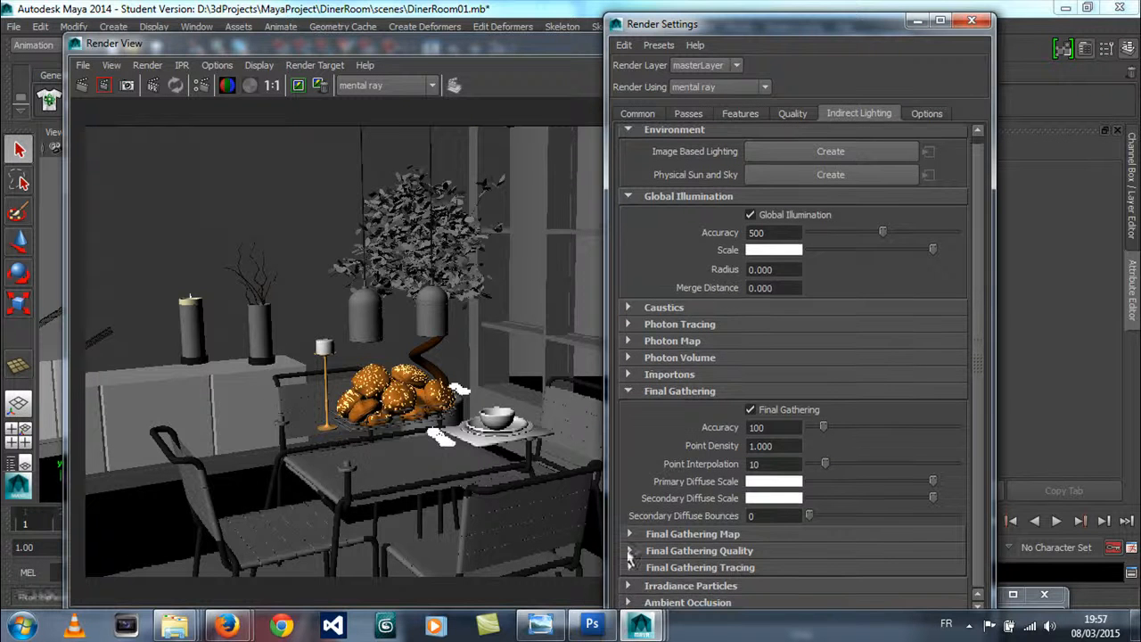
left_click(628, 603)
scroll(670, 589, "down", 2)
left_click(751, 526)
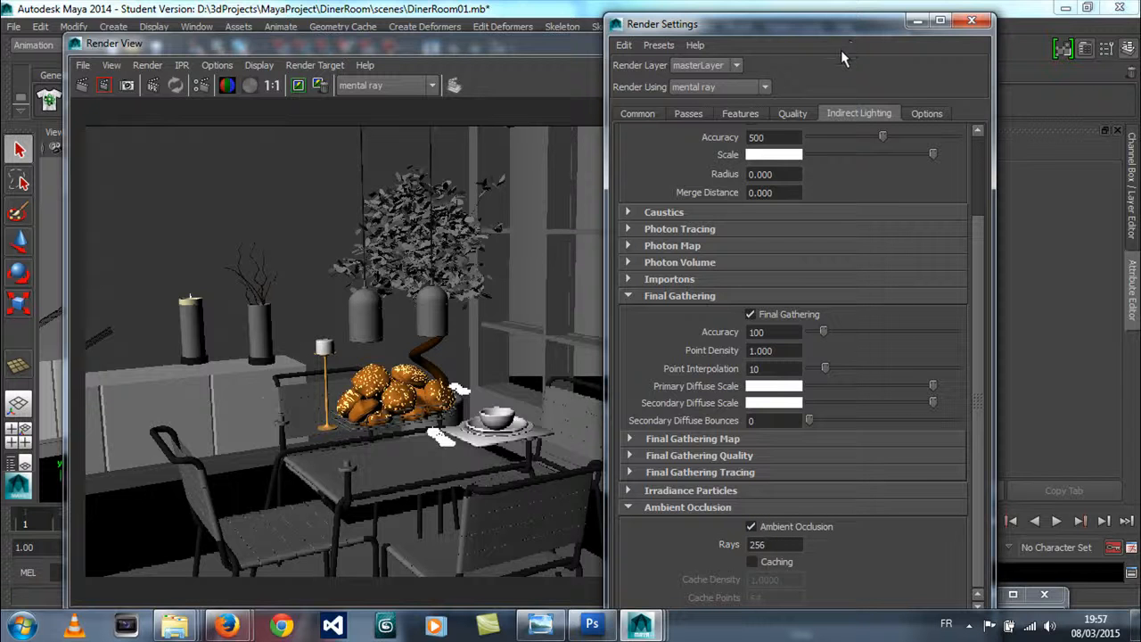
left_click(915, 22)
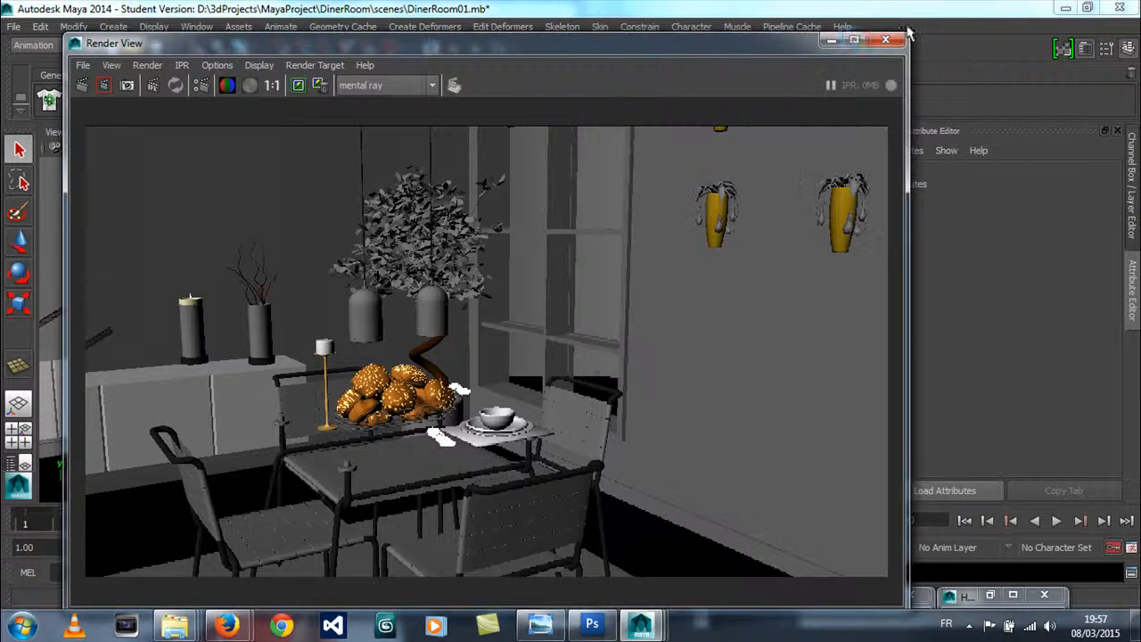
left_click(831, 41)
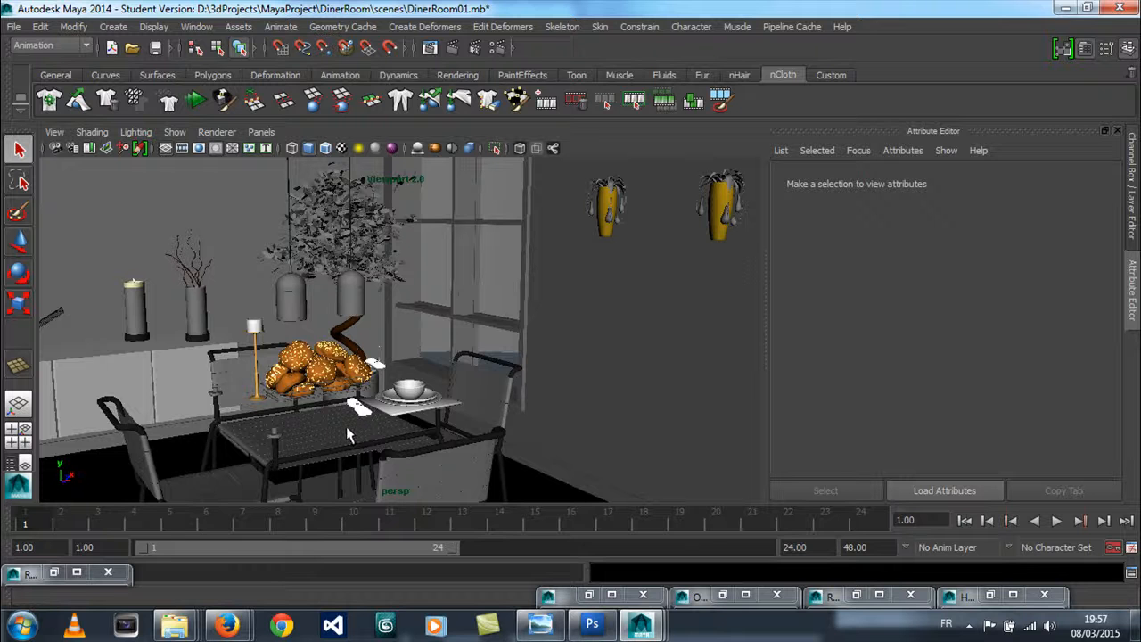
Step: Create a Physical Sun and Sky environment for mental ray, uncover the viewport and clear the selection
left_click(52, 572)
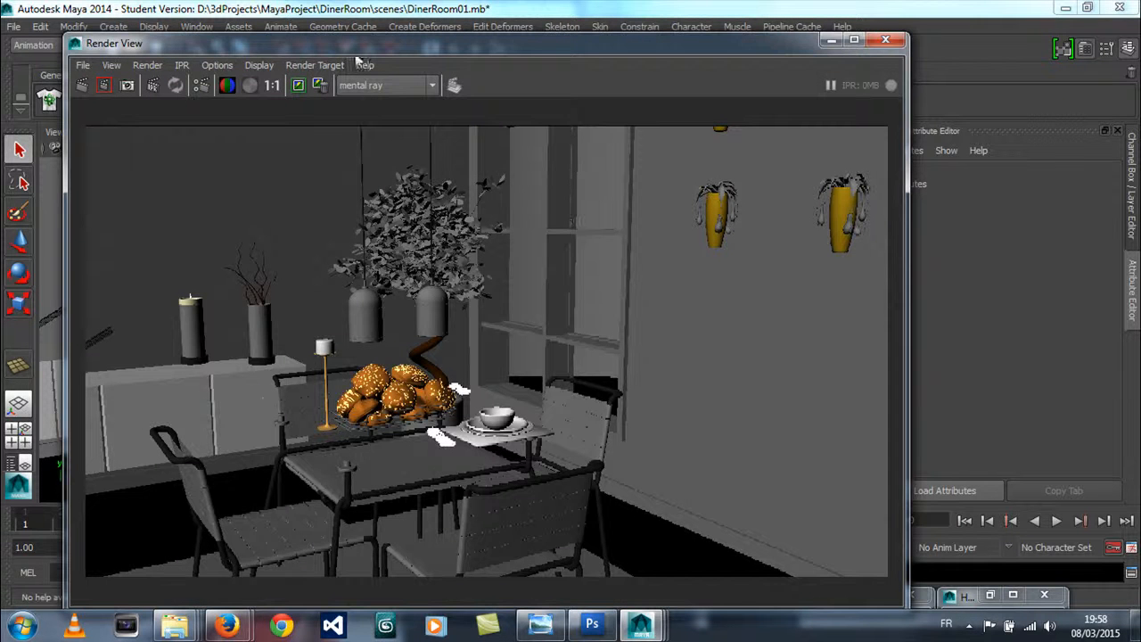
left_click(220, 66)
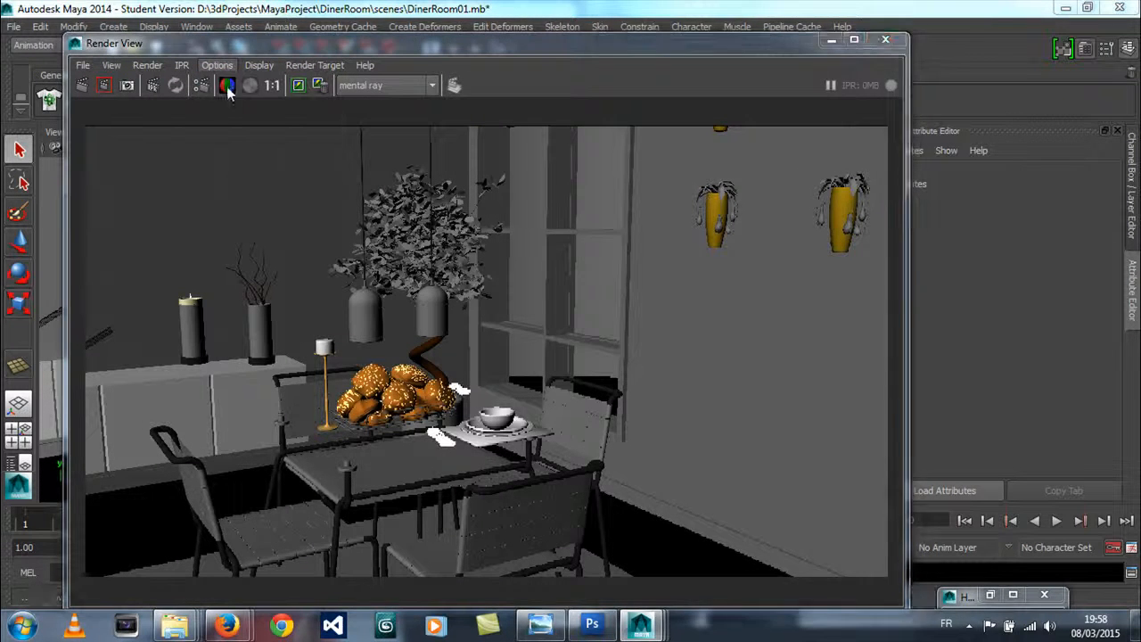
left_click(242, 89)
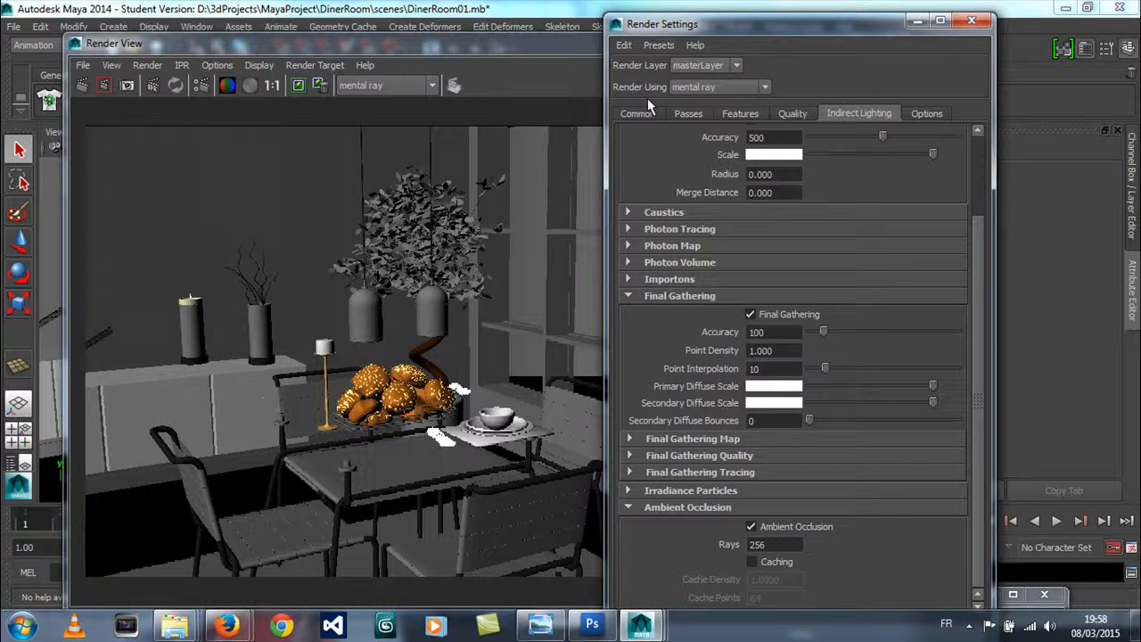
left_click(927, 113)
left_click(872, 112)
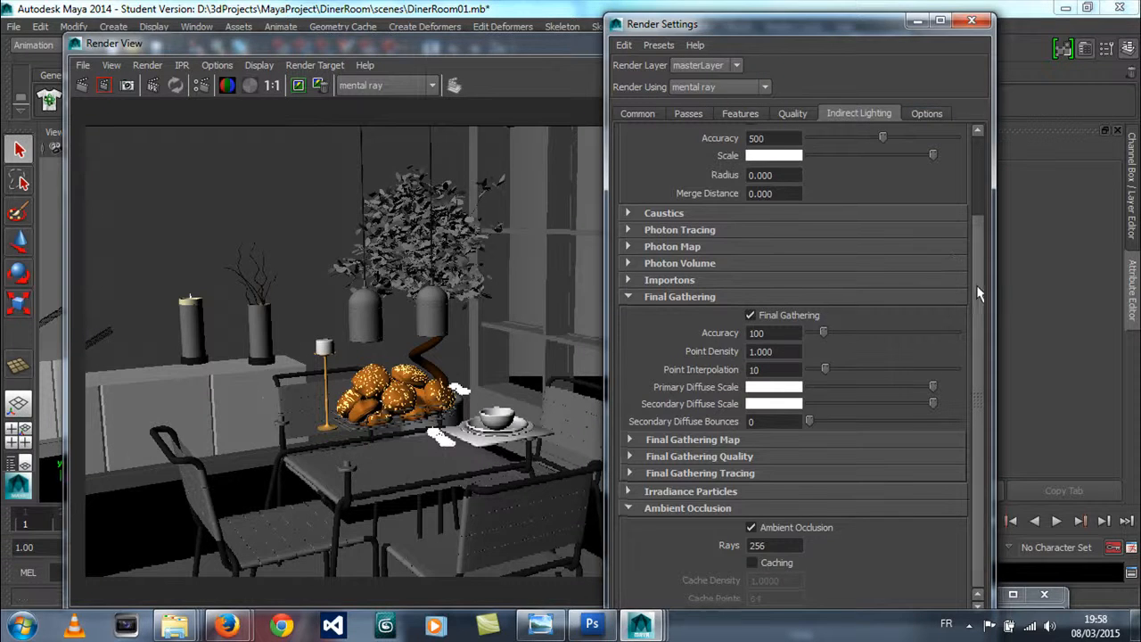
left_click_drag(975, 292, 981, 173)
left_click(793, 182)
left_click(919, 20)
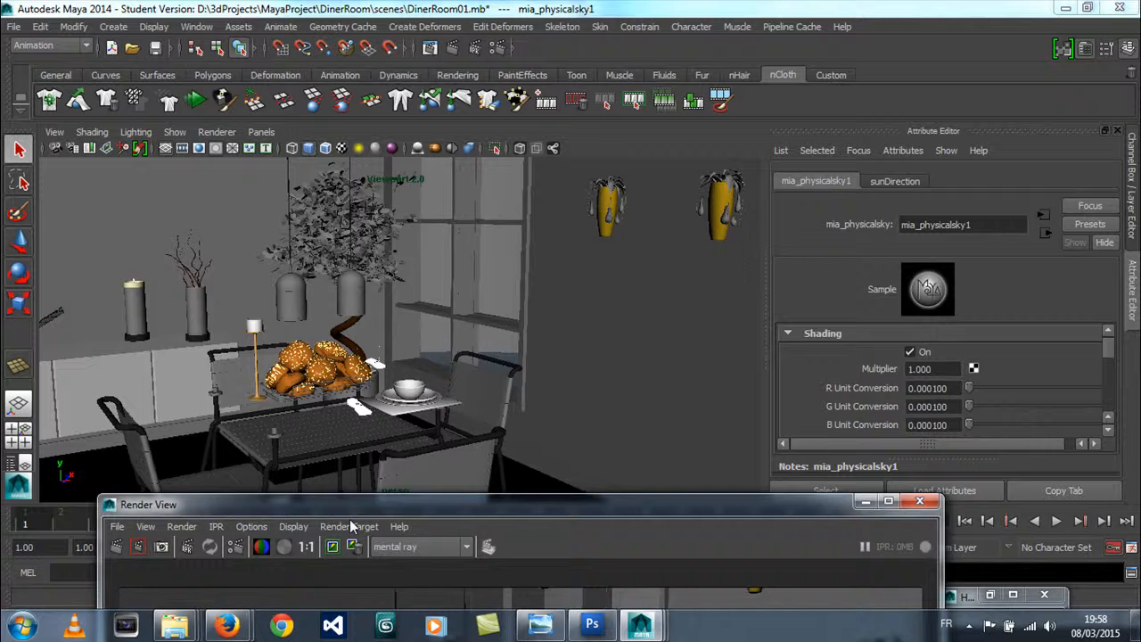
left_click_drag(350, 518, 346, 534)
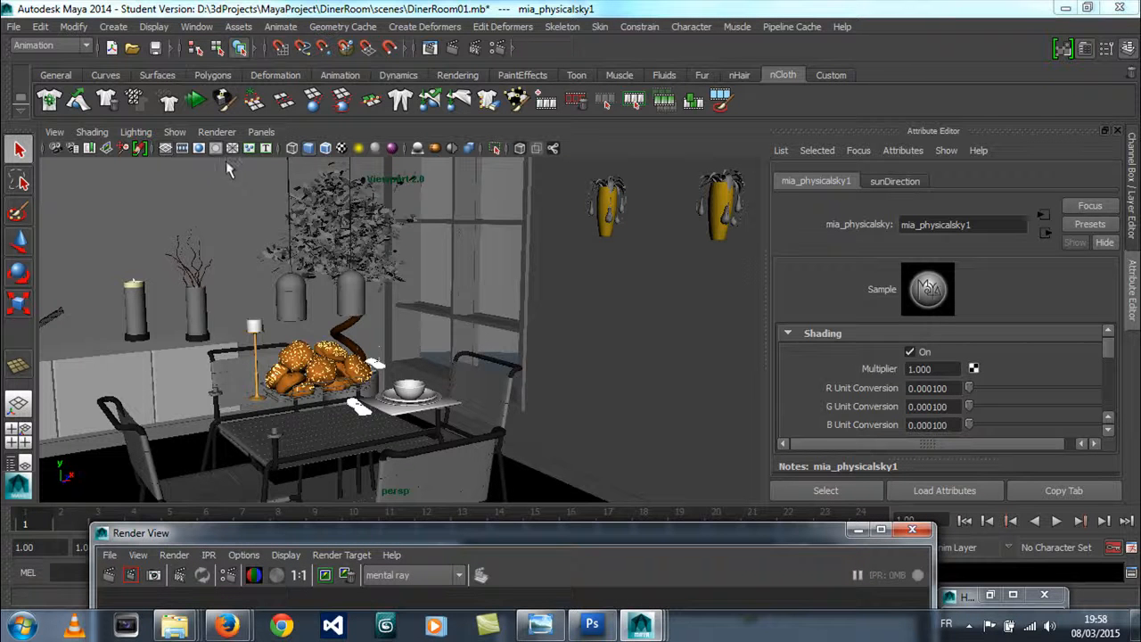
left_click(263, 304)
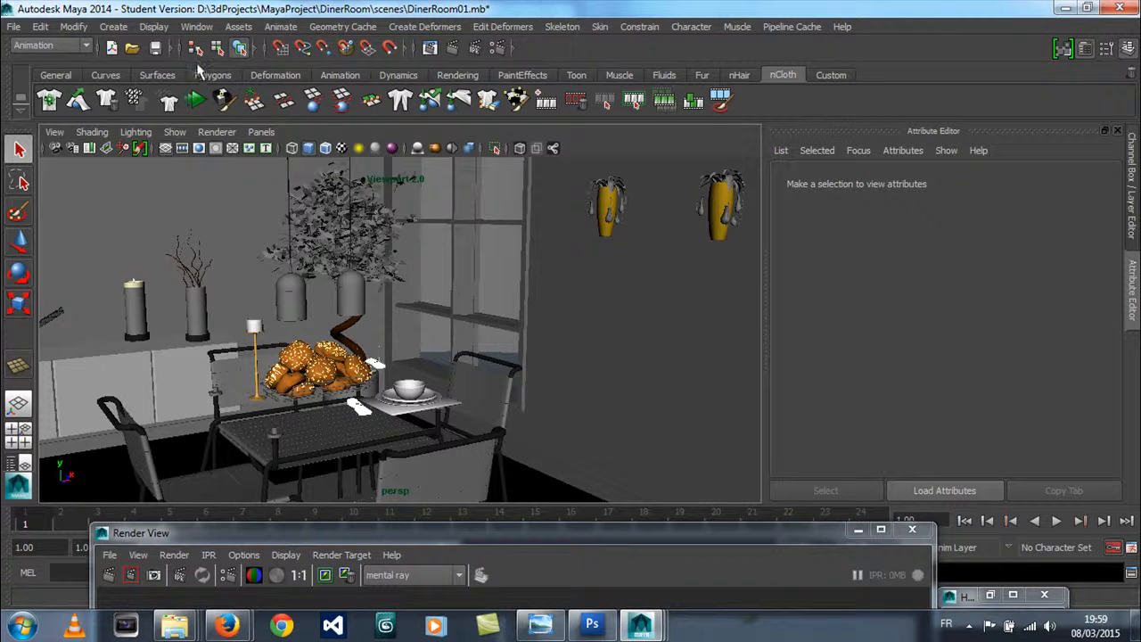
Step: Create a new camera and look through camera1 in the perspective panel
left_click(113, 26)
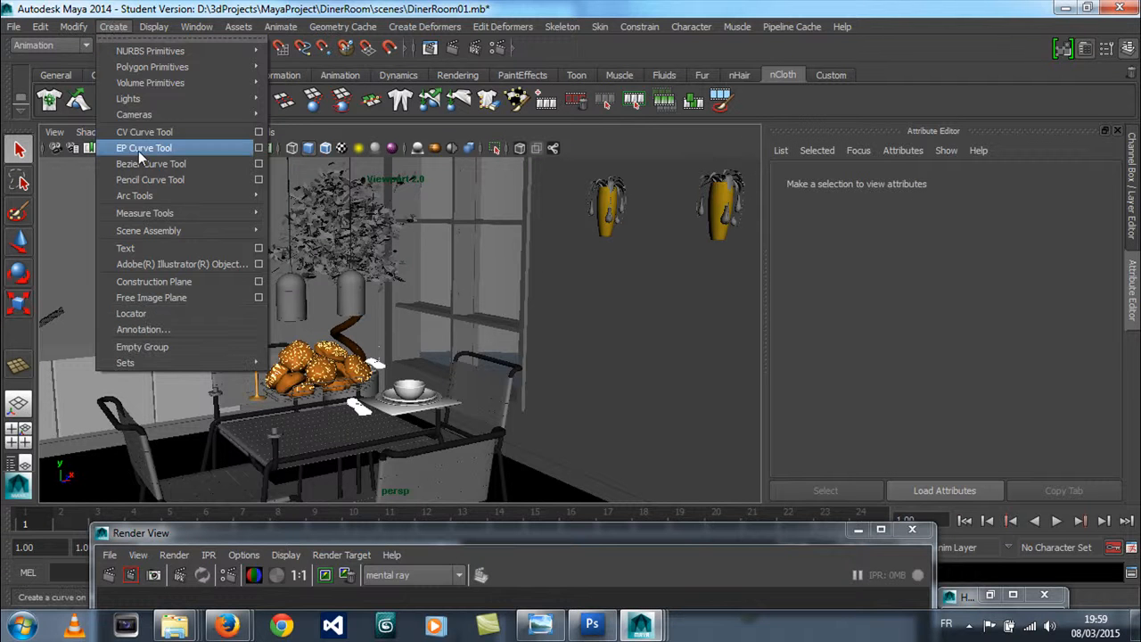
mouse_move(143, 115)
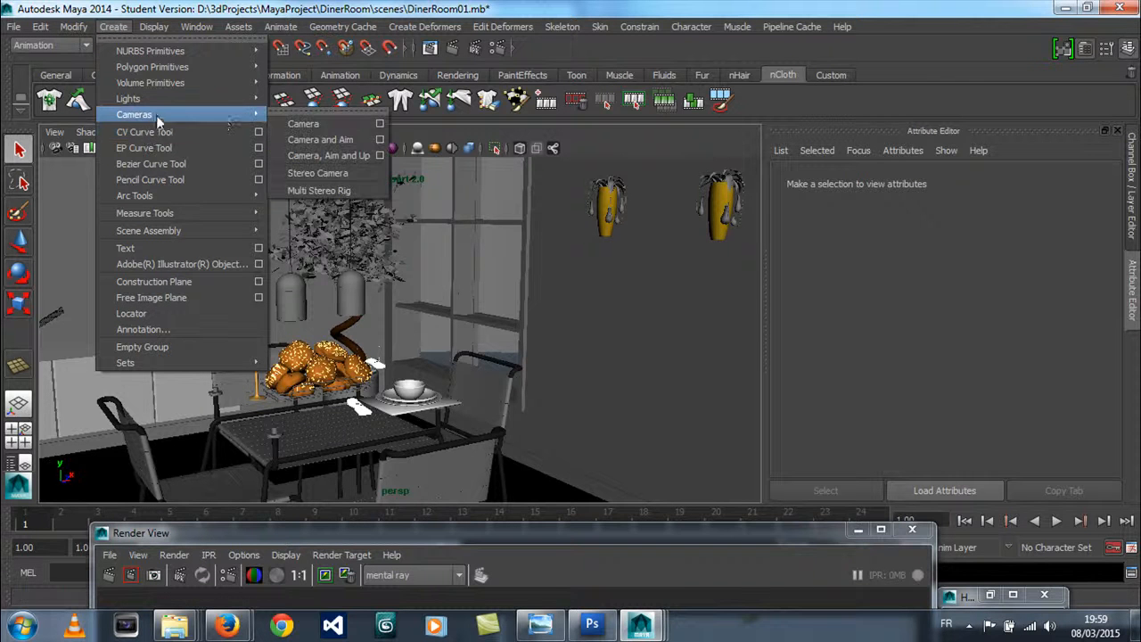
left_click(329, 126)
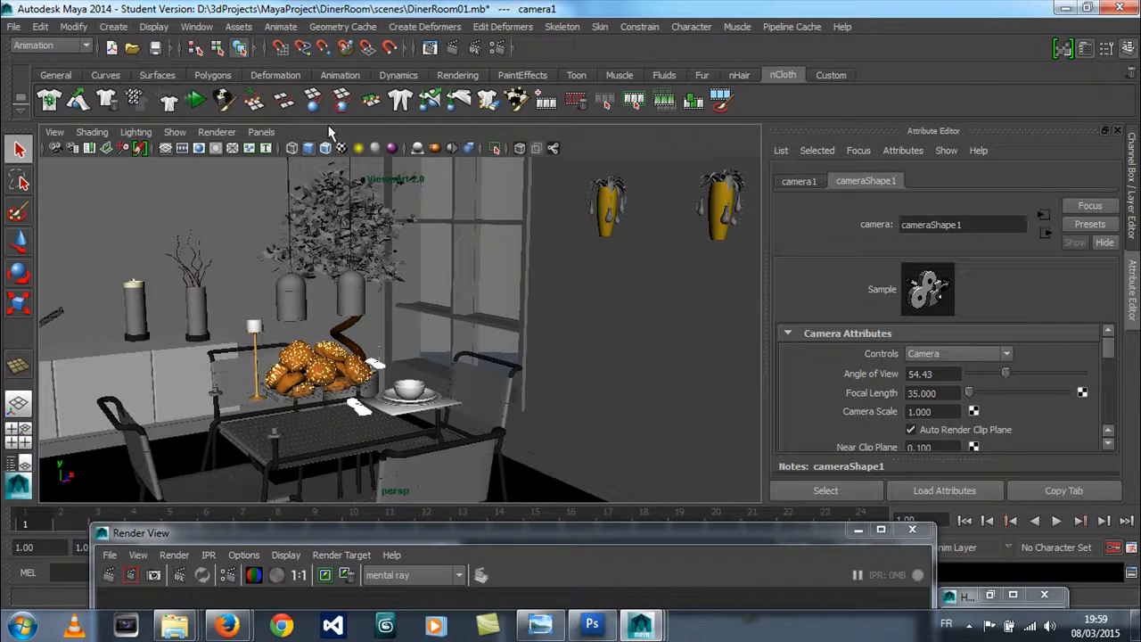
left_click(259, 132)
mouse_move(267, 148)
left_click(417, 150)
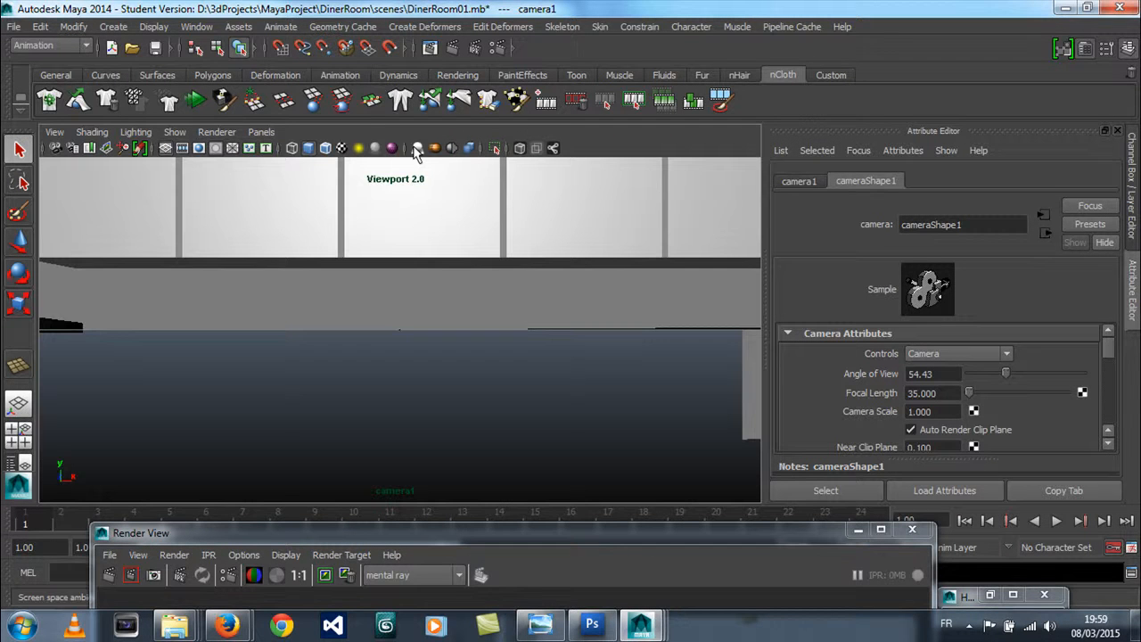
Step: Move and rotate camera1 until it frames the dining table, bread basket and plant from slightly above
middle_click_drag(379, 319, 377, 414, "alt")
middle_click_drag(413, 298, 403, 361, "alt")
scroll(404, 348, "down", 5)
scroll(403, 349, "down", 2)
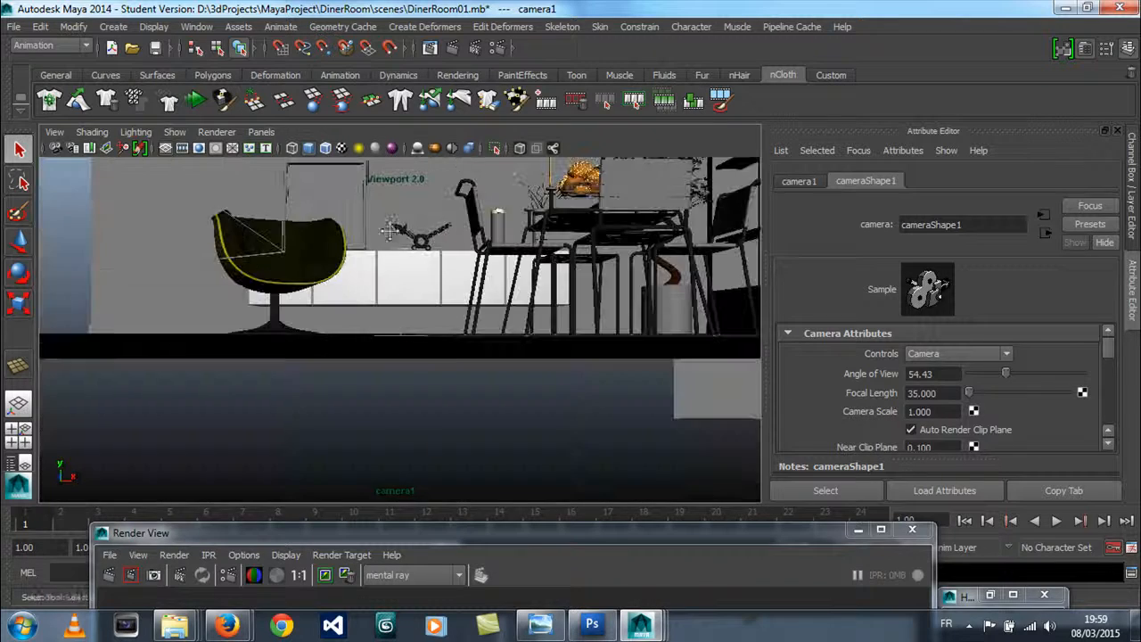
middle_click_drag(381, 283, 367, 397, "alt")
scroll(422, 369, "up", 5)
middle_click_drag(412, 350, 343, 352, "alt")
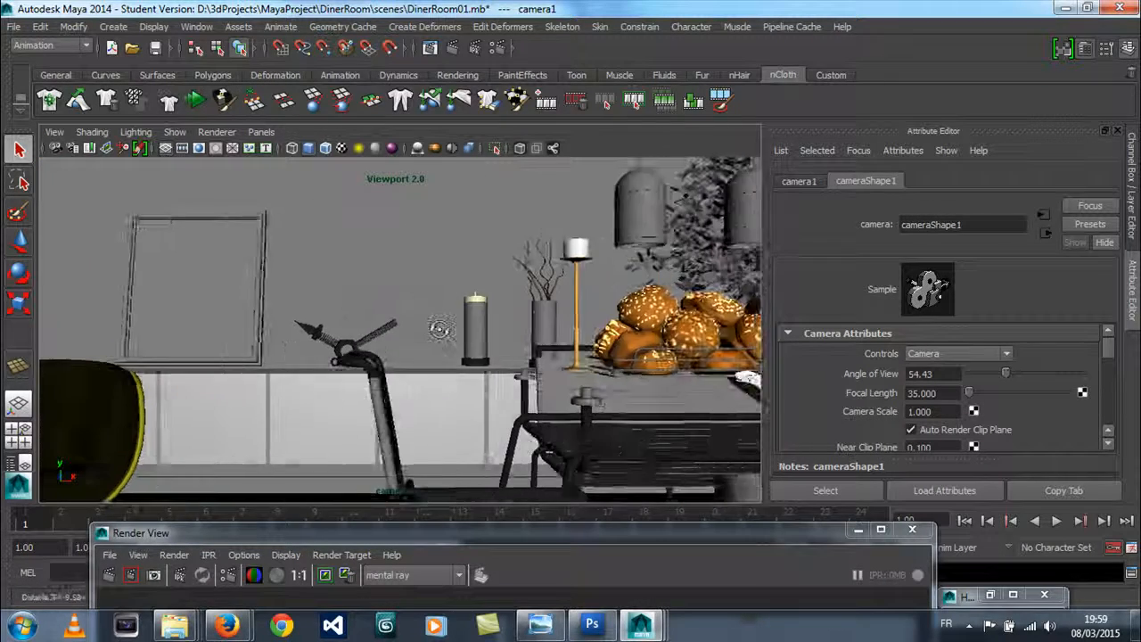
left_click_drag(439, 329, 511, 359, "alt")
scroll(512, 339, "down", 2)
middle_click_drag(512, 318, 273, 393, "alt")
left_click_drag(389, 343, 450, 308, "alt")
middle_click_drag(452, 335, 263, 426, "alt")
left_click_drag(263, 426, 305, 401, "alt")
left_click_drag(389, 419, 286, 416, "alt")
middle_click_drag(287, 415, 390, 417, "alt")
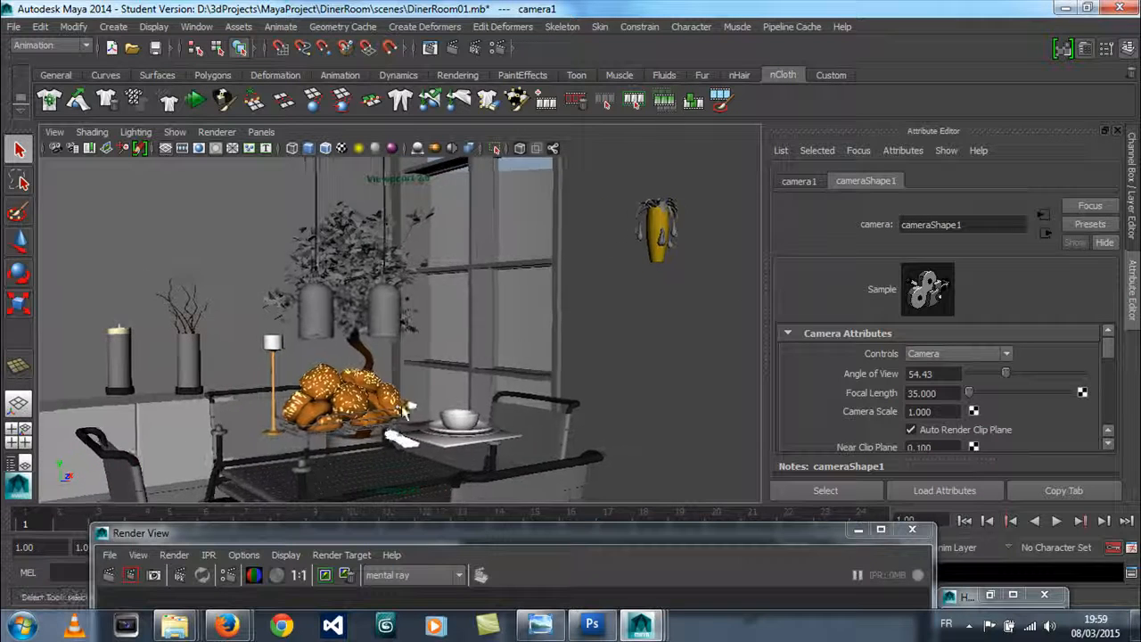
left_click_drag(389, 418, 381, 425, "alt")
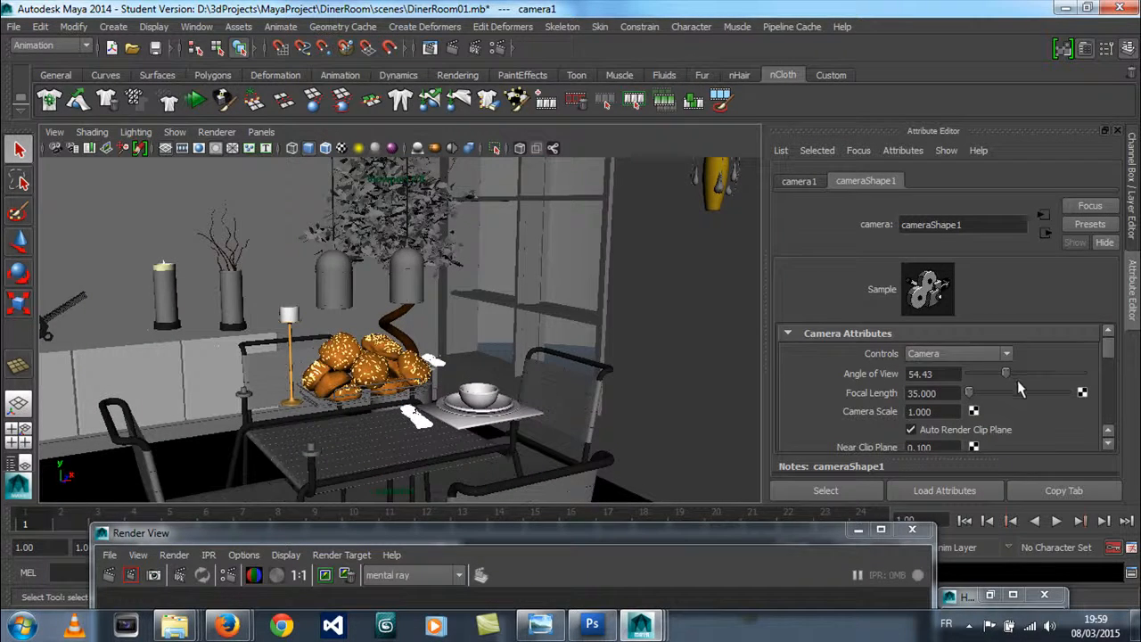
Step: Widen camera1's Angle of View to 75.76 and move the camera closer to reframe the dining table
mouse_move(1008, 375)
left_mouse_down()
mouse_move(996, 379)
mouse_move(1022, 378)
left_mouse_up()
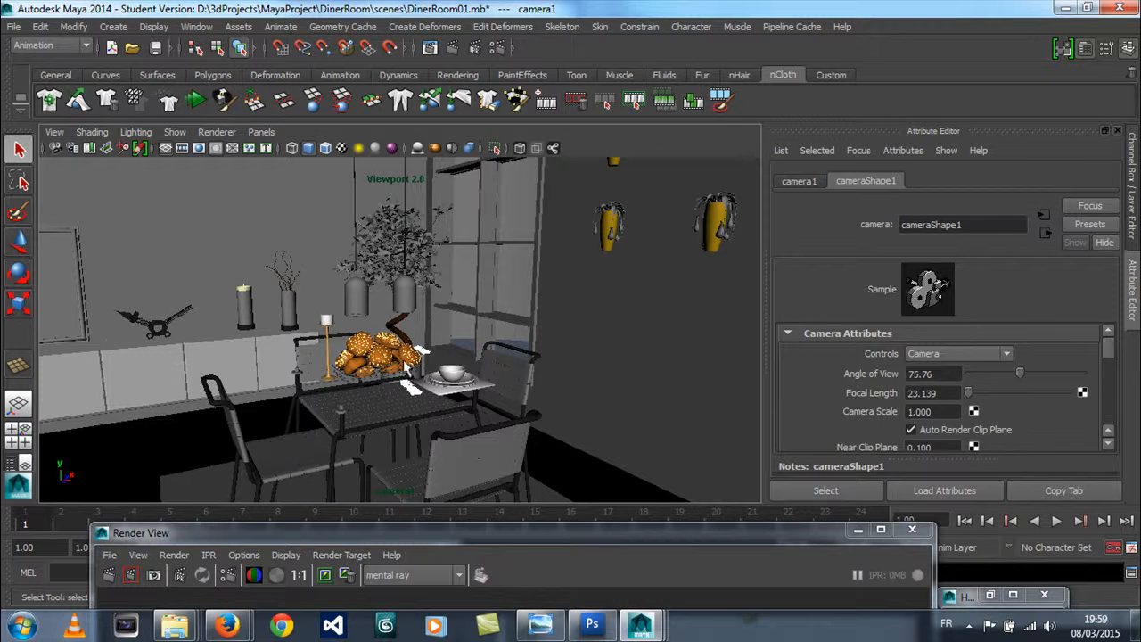
right_click_drag(372, 389, 609, 381, "alt")
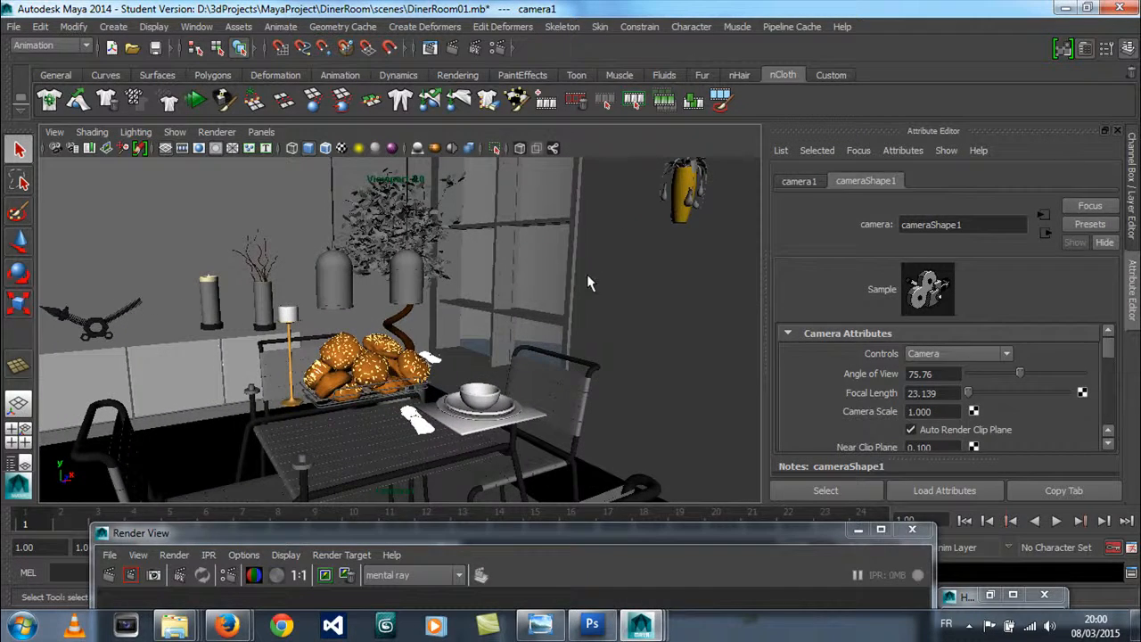
right_click_drag(462, 327, 478, 315, "alt")
left_click_drag(477, 312, 497, 323, "alt")
right_click_drag(493, 319, 488, 314, "alt")
middle_click_drag(488, 314, 443, 335, "alt")
left_click_drag(443, 336, 419, 336, "alt")
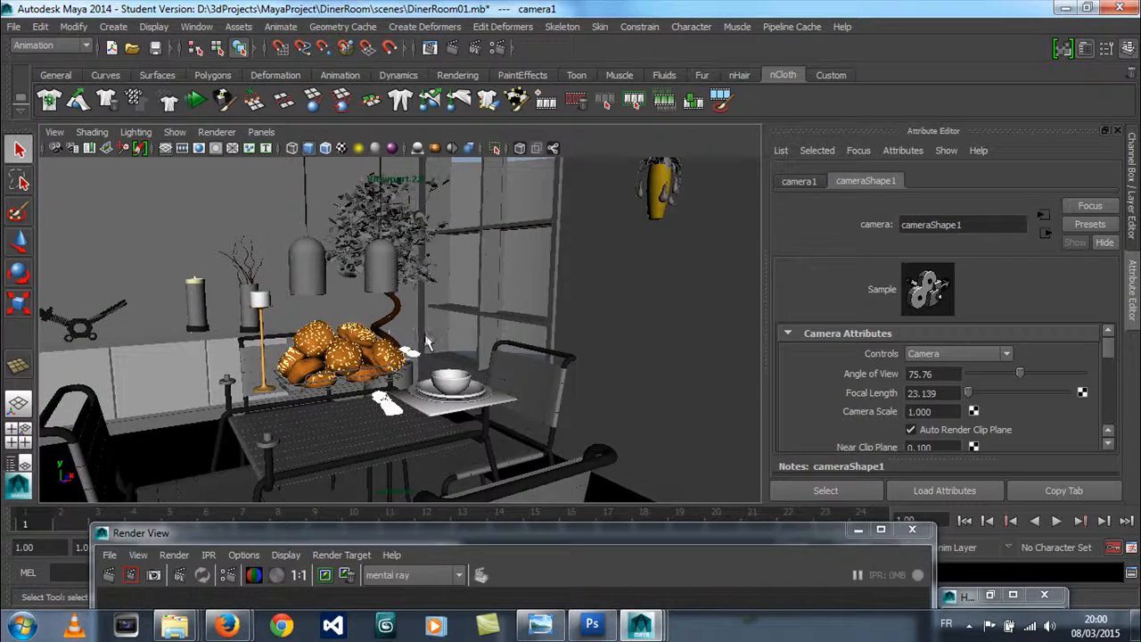
Step: Select the tabletop, refine camera1's framing of the table and chairs, and select the wall shelf under the yellow vase
left_click(261, 393)
left_click(222, 419)
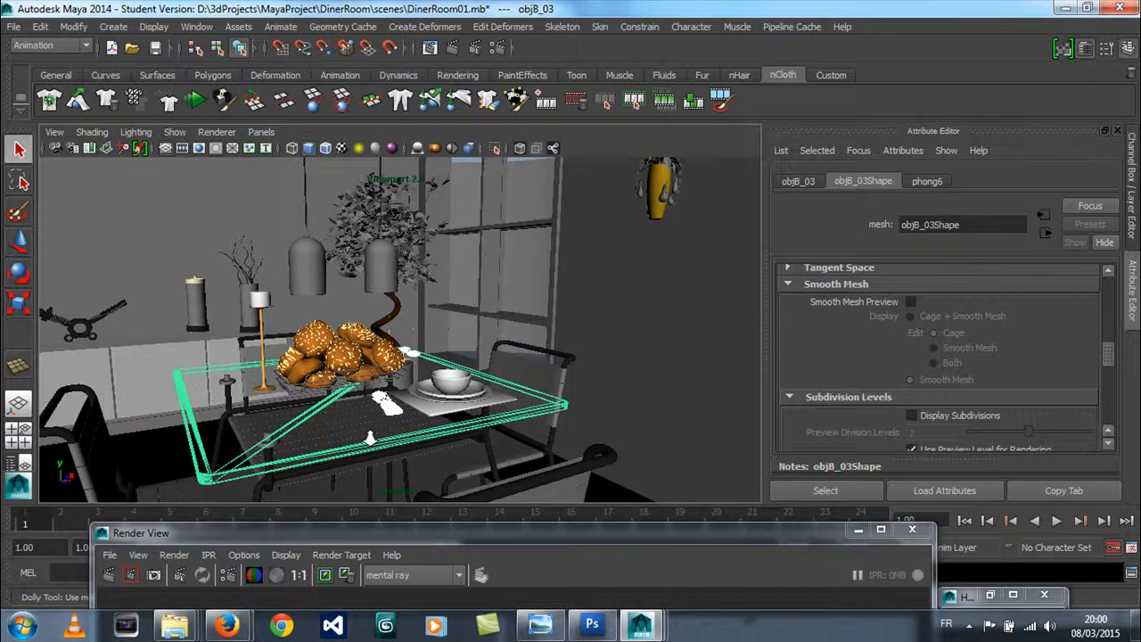
right_click_drag(369, 436, 344, 440, "alt")
middle_click_drag(344, 441, 366, 421, "alt")
right_click_drag(500, 418, 497, 418, "alt")
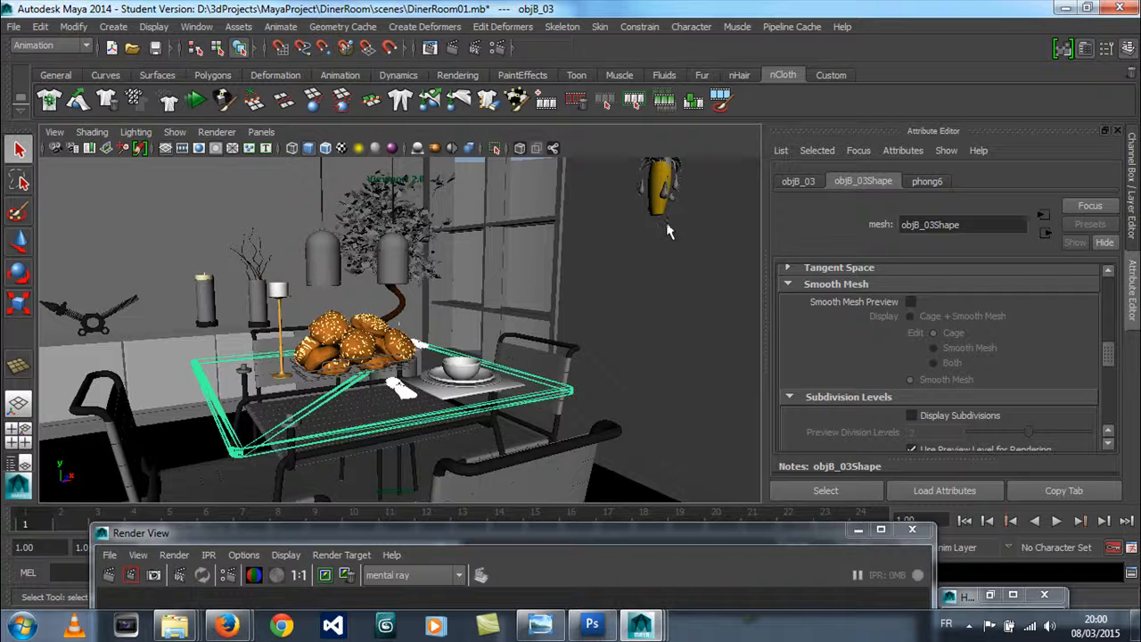
left_click(697, 218)
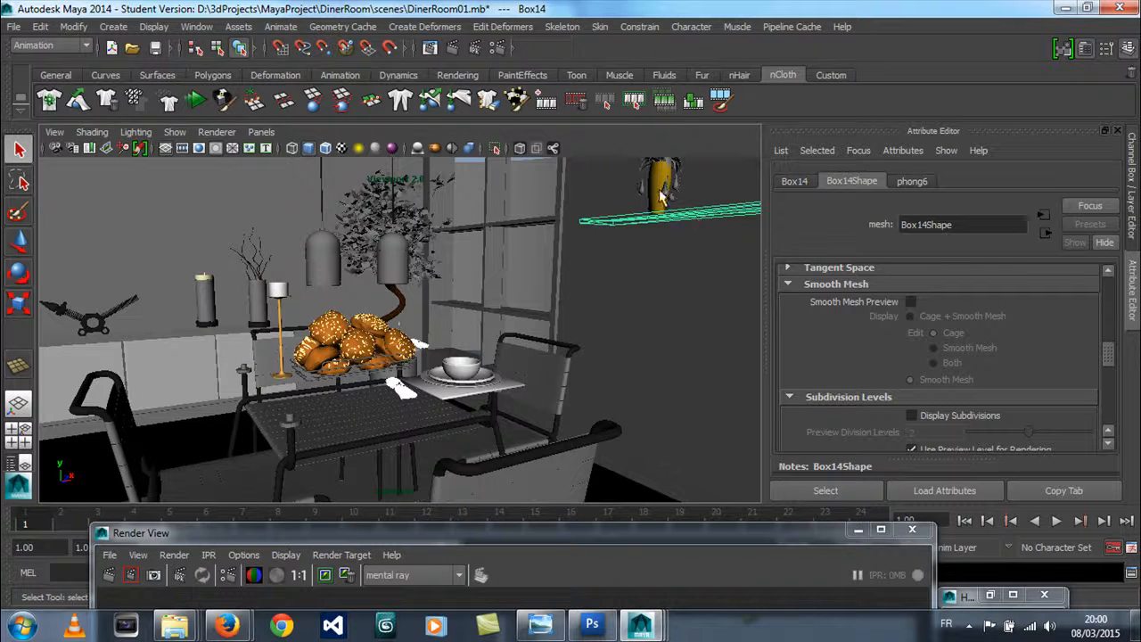
Step: Switch the viewport to the persp camera and select both yellow plant vases and their wall shelf, briefly isolating the selection to check it
left_click(262, 132)
mouse_move(265, 148)
left_click(409, 166)
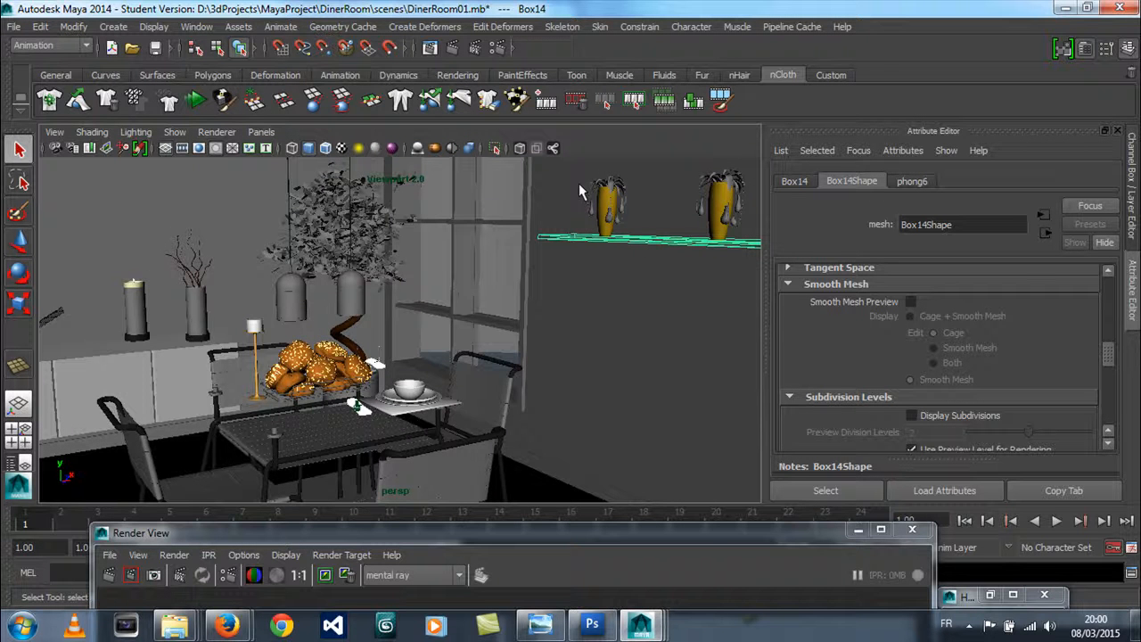
left_click_drag(579, 175, 649, 253)
left_click_drag(750, 202, 754, 239)
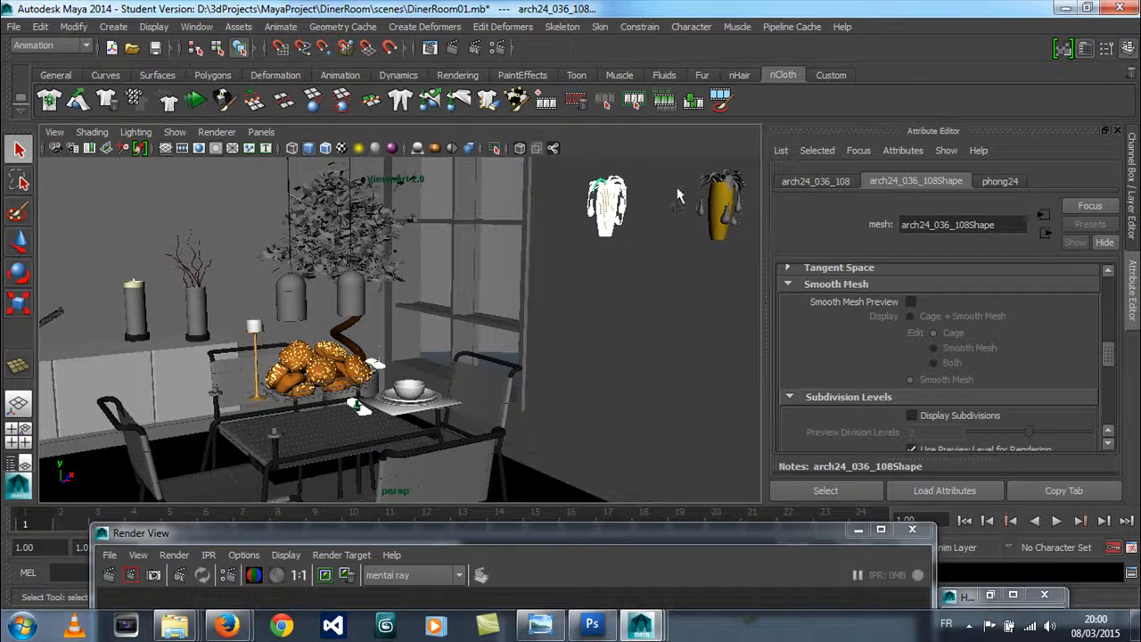
left_click_drag(682, 174, 755, 248)
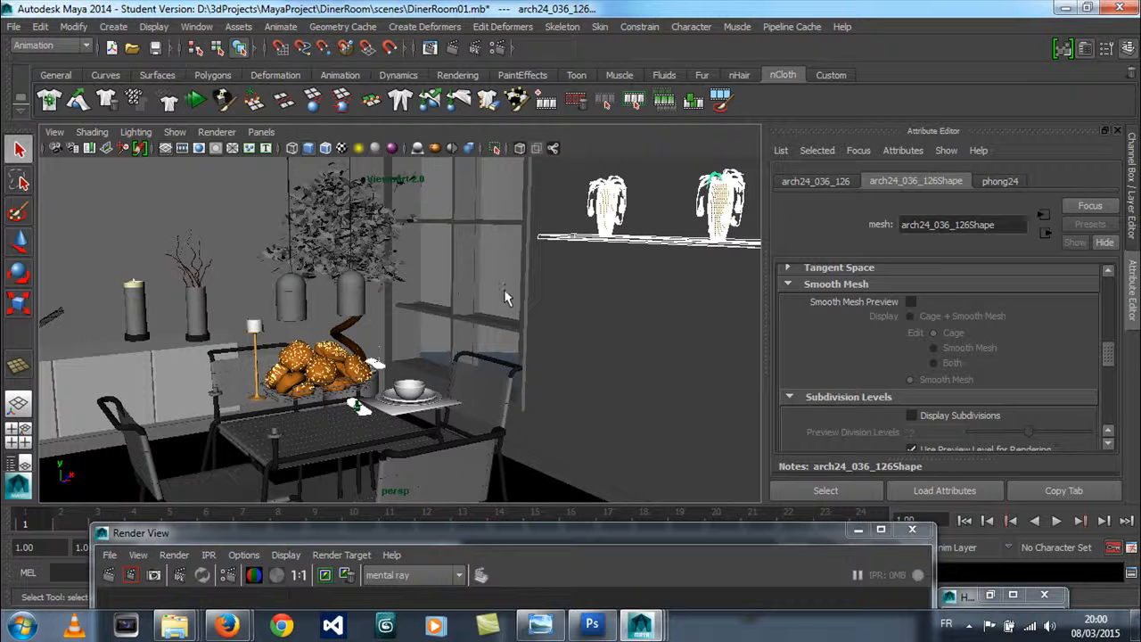
left_click(495, 150)
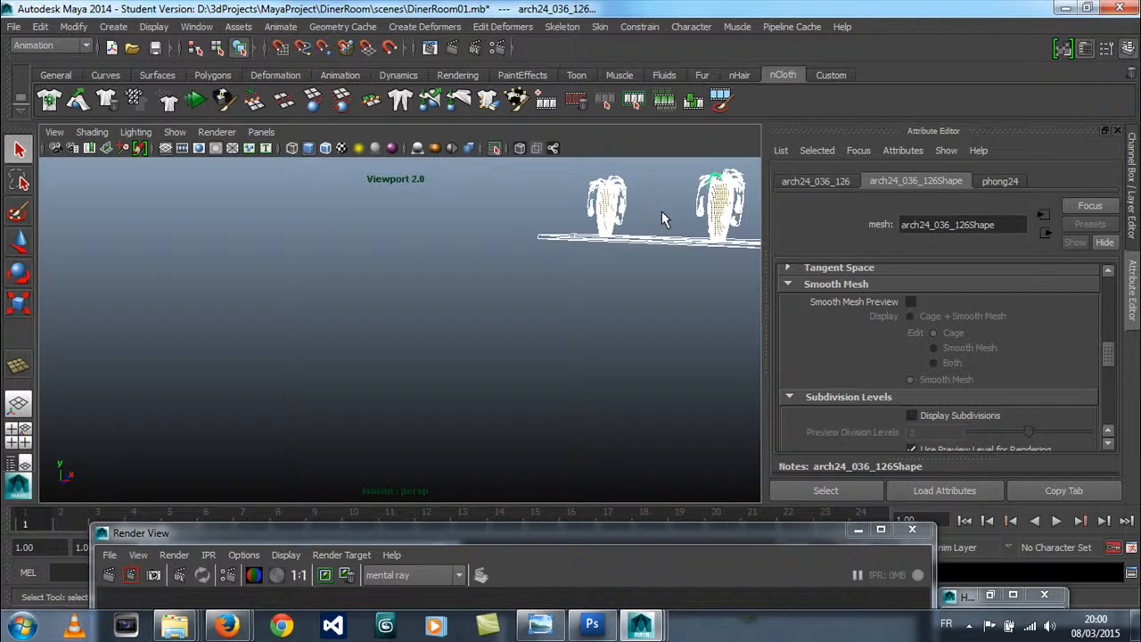
left_click(496, 148)
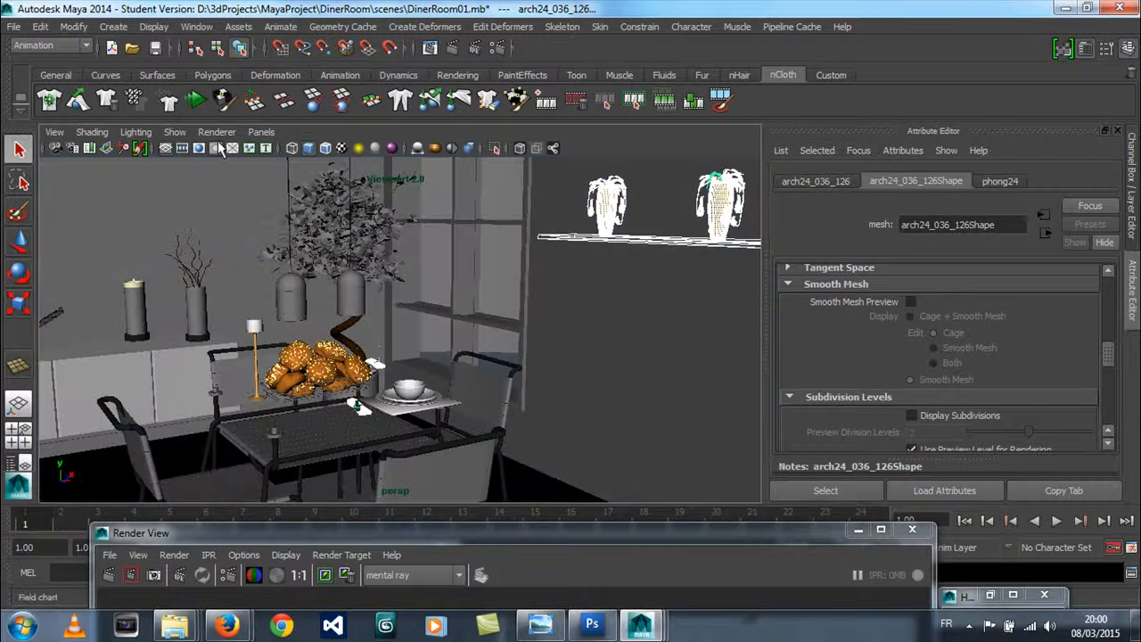
Step: Lower the selected vases and shelf on the wall and look through camera1 to check their placement
left_click(18, 241)
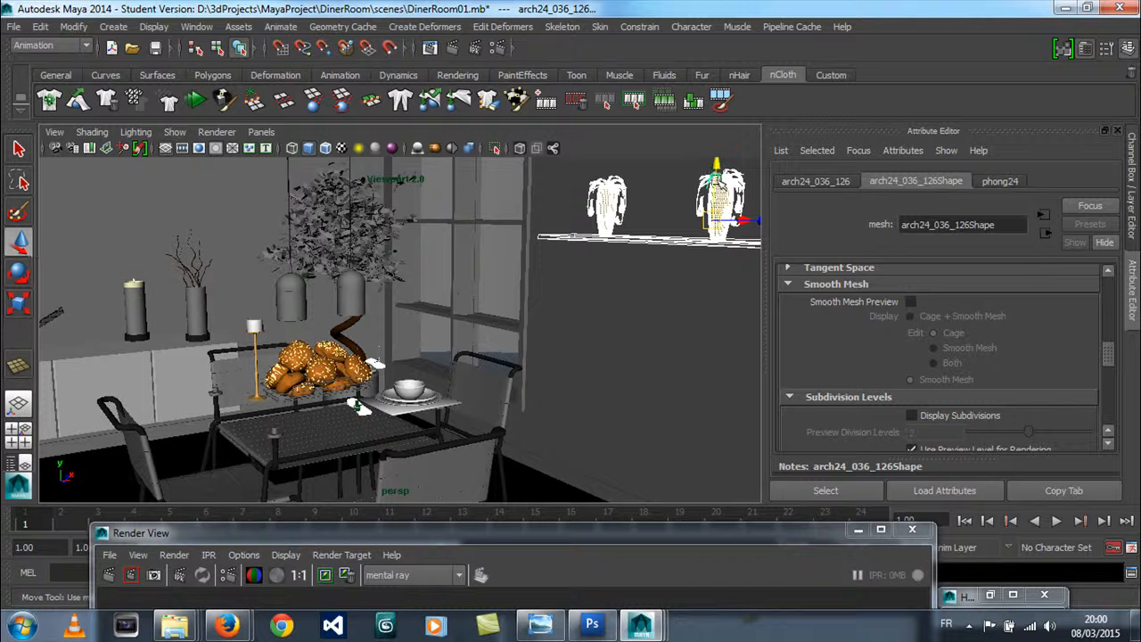
left_click_drag(704, 167, 696, 239)
left_click(254, 133)
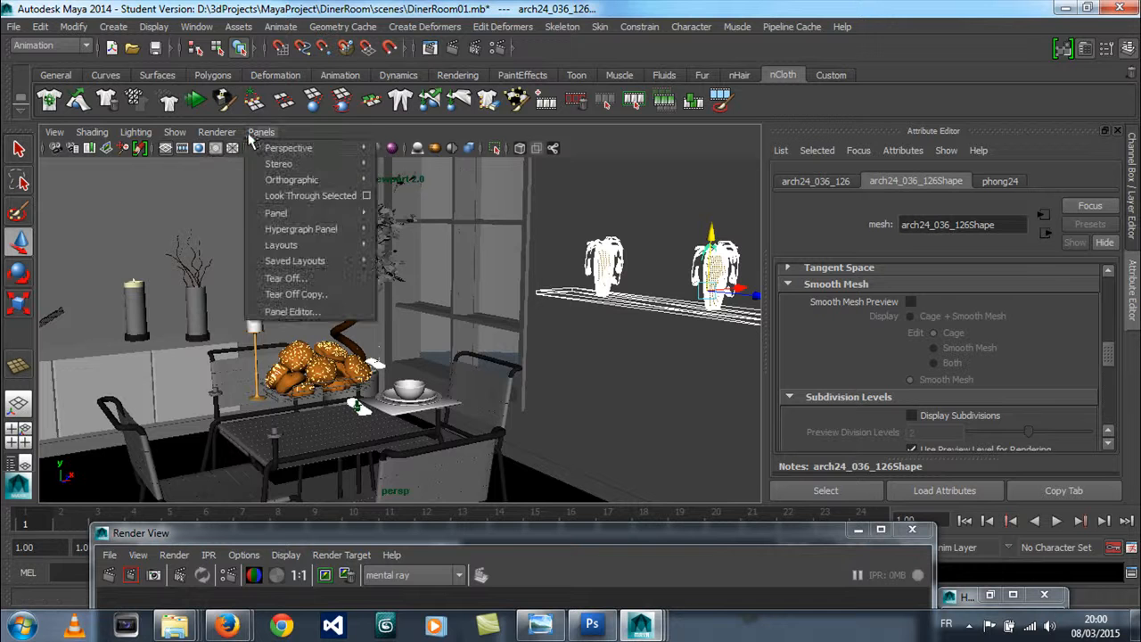
mouse_move(353, 148)
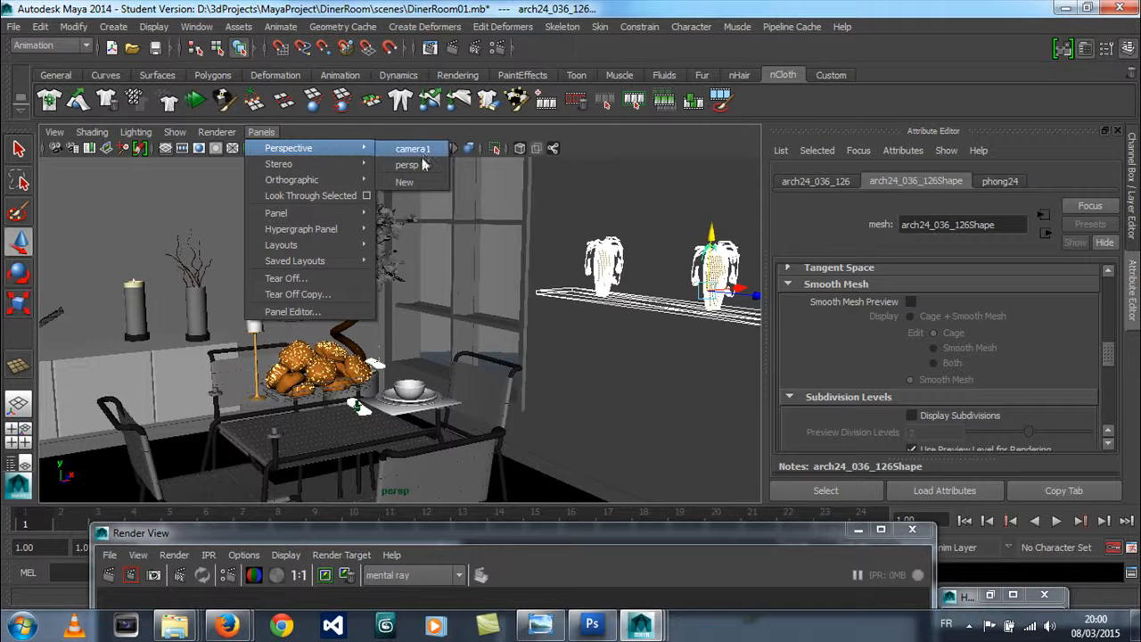
left_click(414, 150)
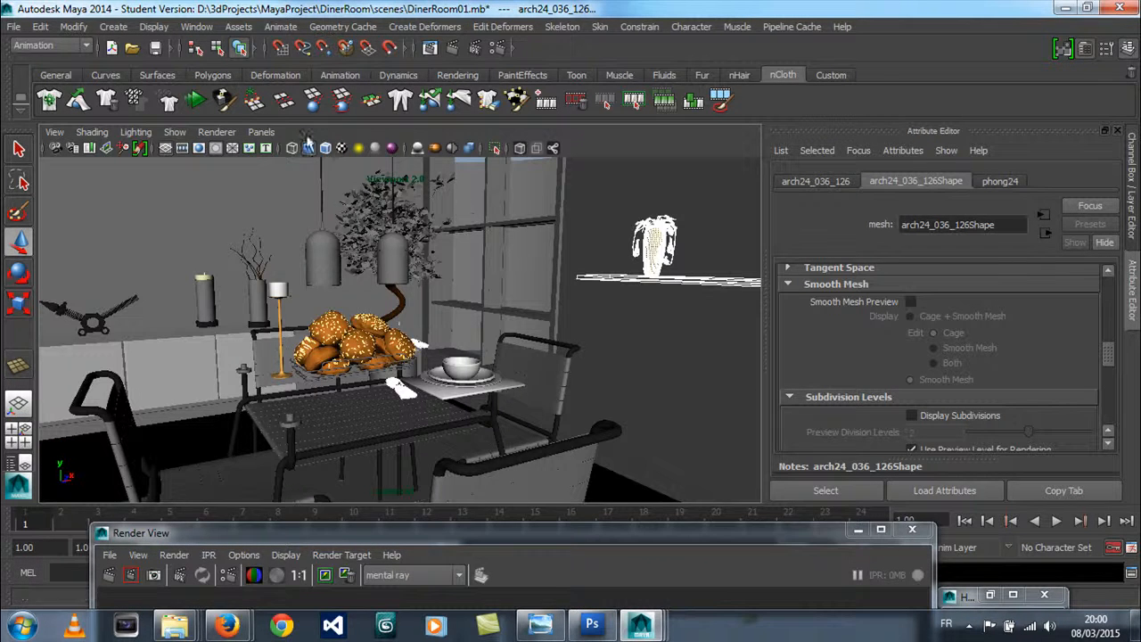
Step: Return to the persp view, slide the vases and shelf along the wall toward the window, and check the result through camera1
left_click(261, 132)
mouse_move(288, 155)
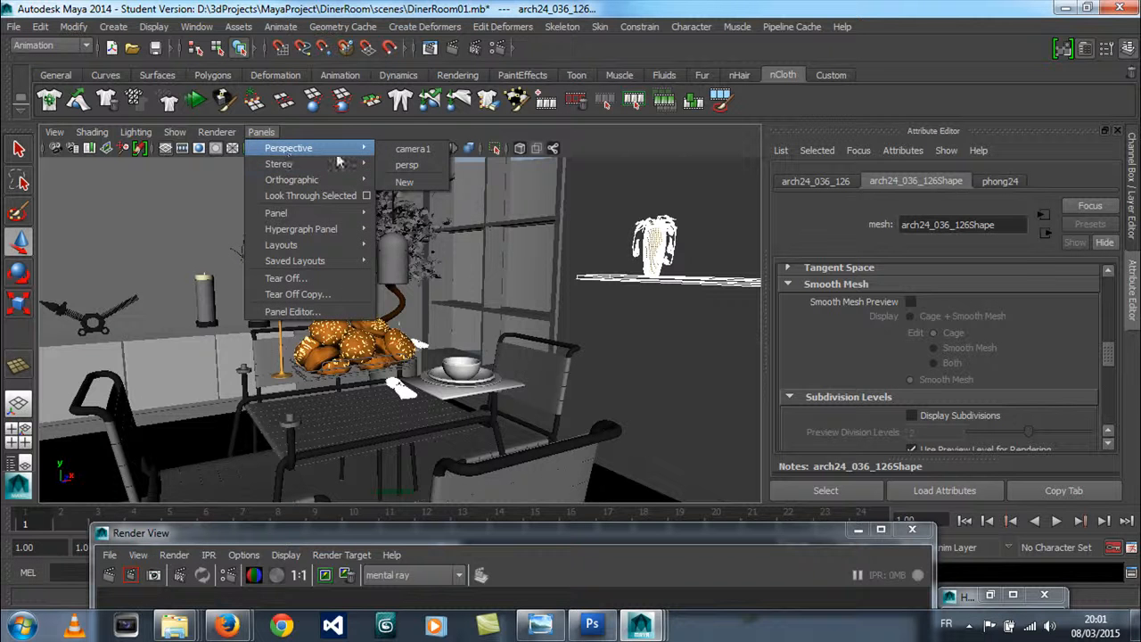
left_click(392, 164)
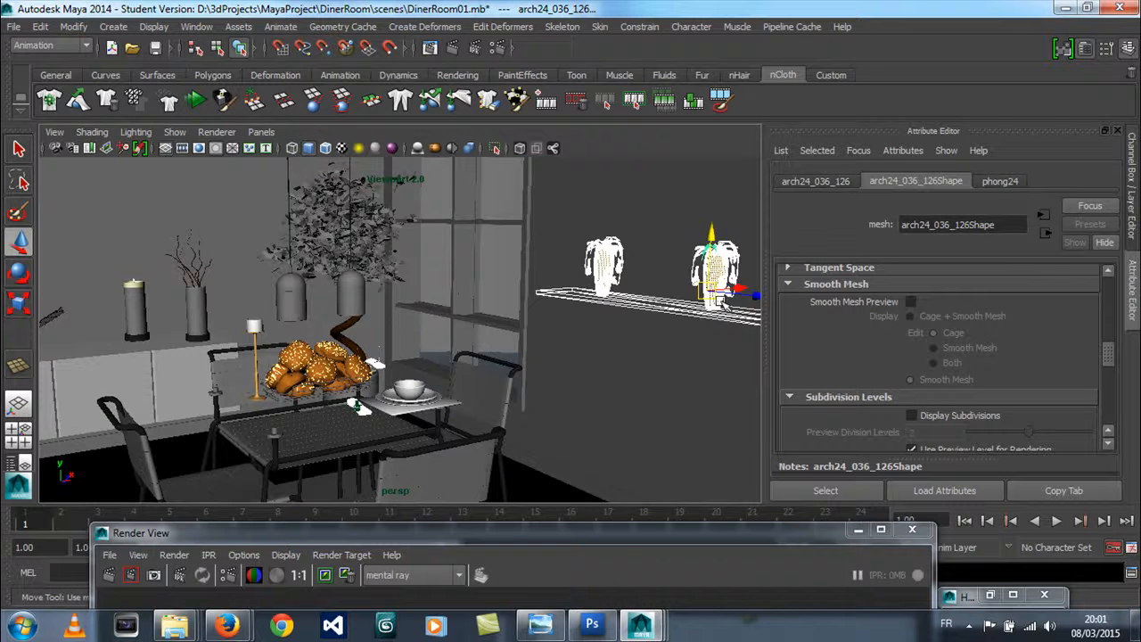
left_click_drag(754, 295, 705, 290)
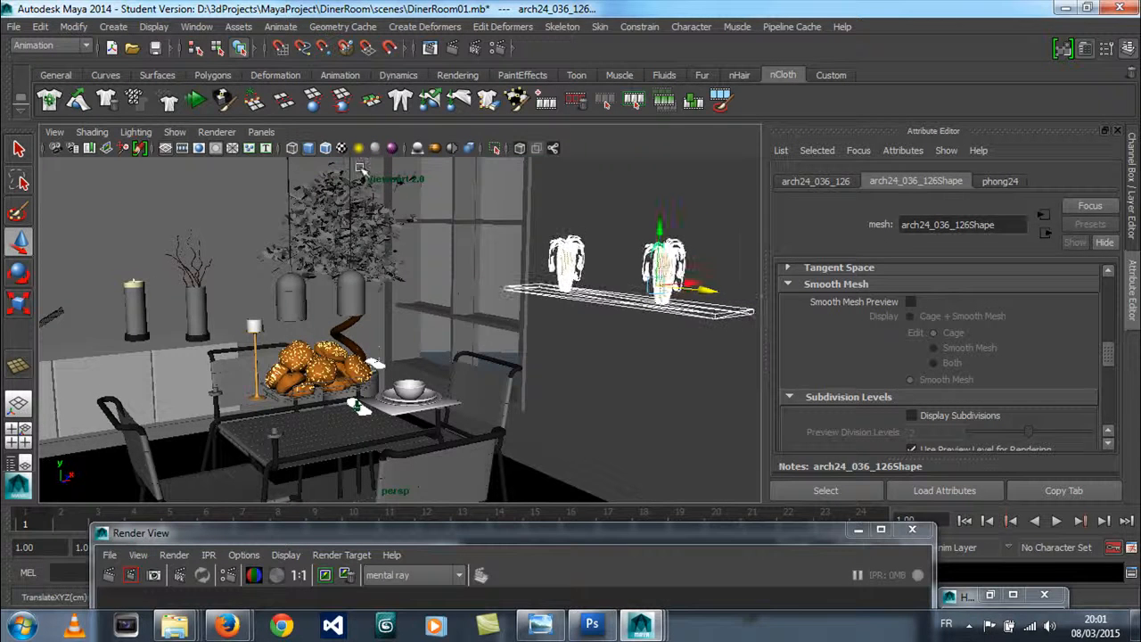
left_click(261, 132)
mouse_move(295, 148)
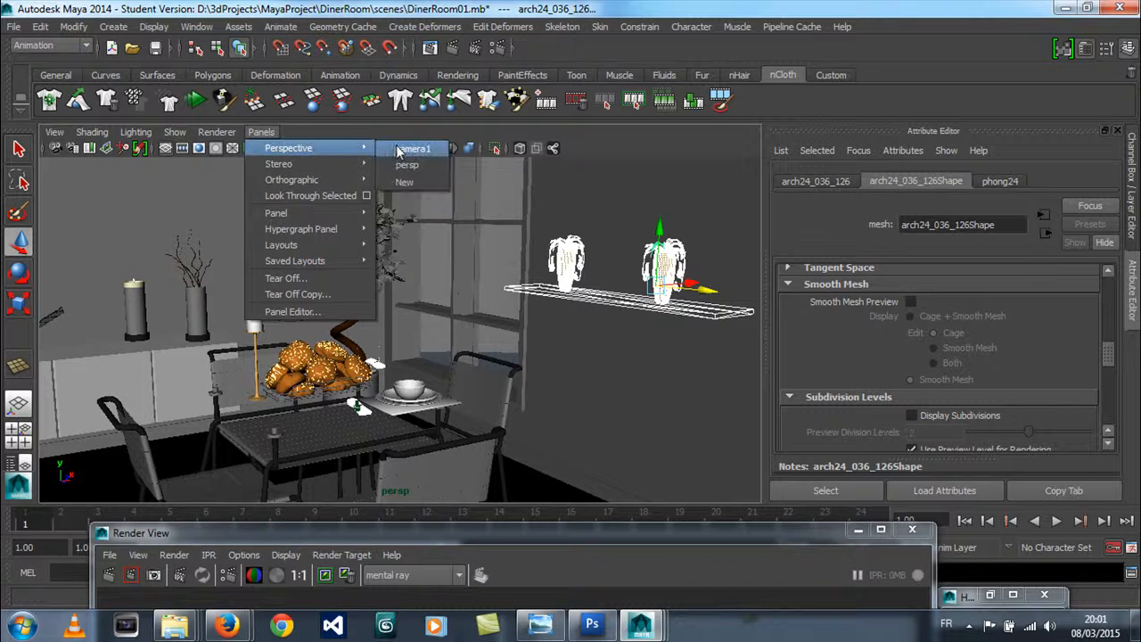
left_click(398, 152)
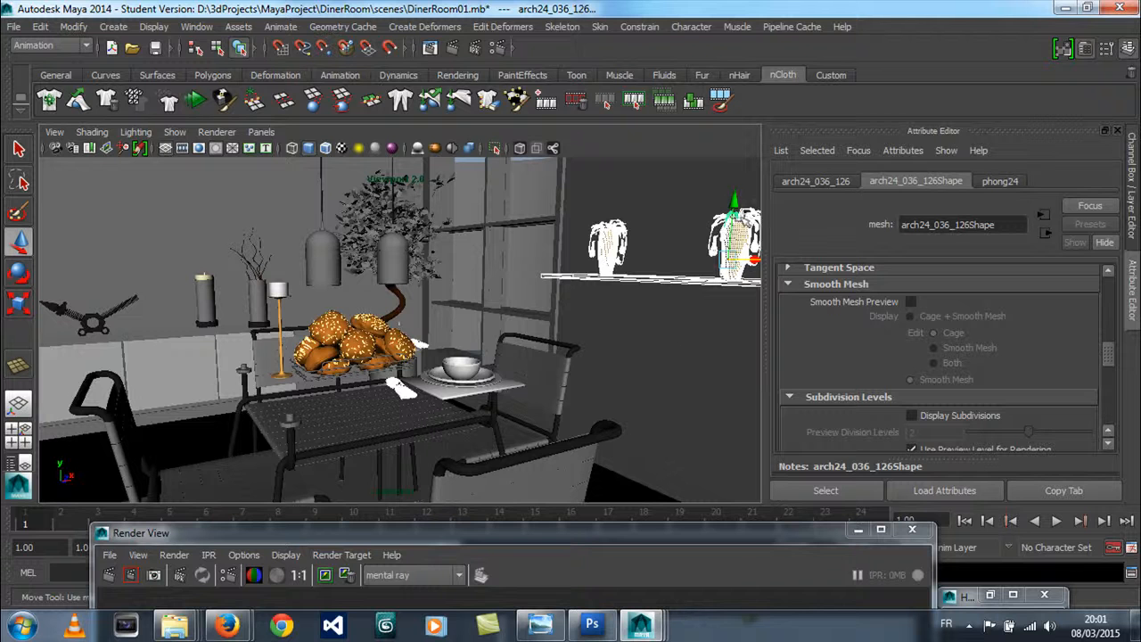
left_click(673, 352)
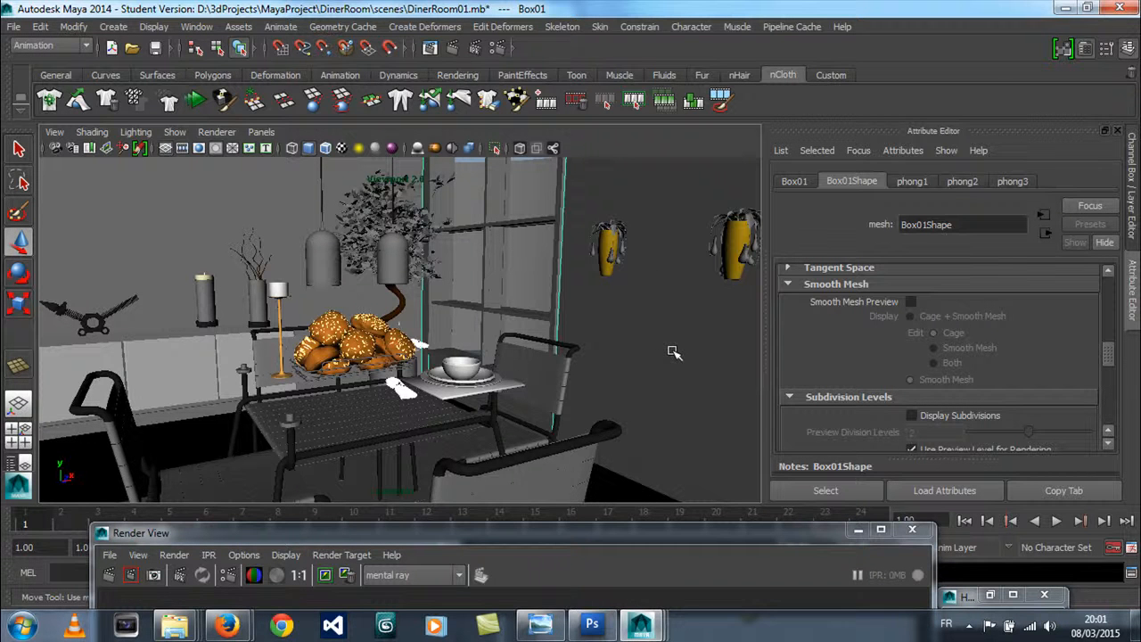
Step: Preview the camera1 view with all scene lights and restore the default viewport lighting
left_click(232, 135)
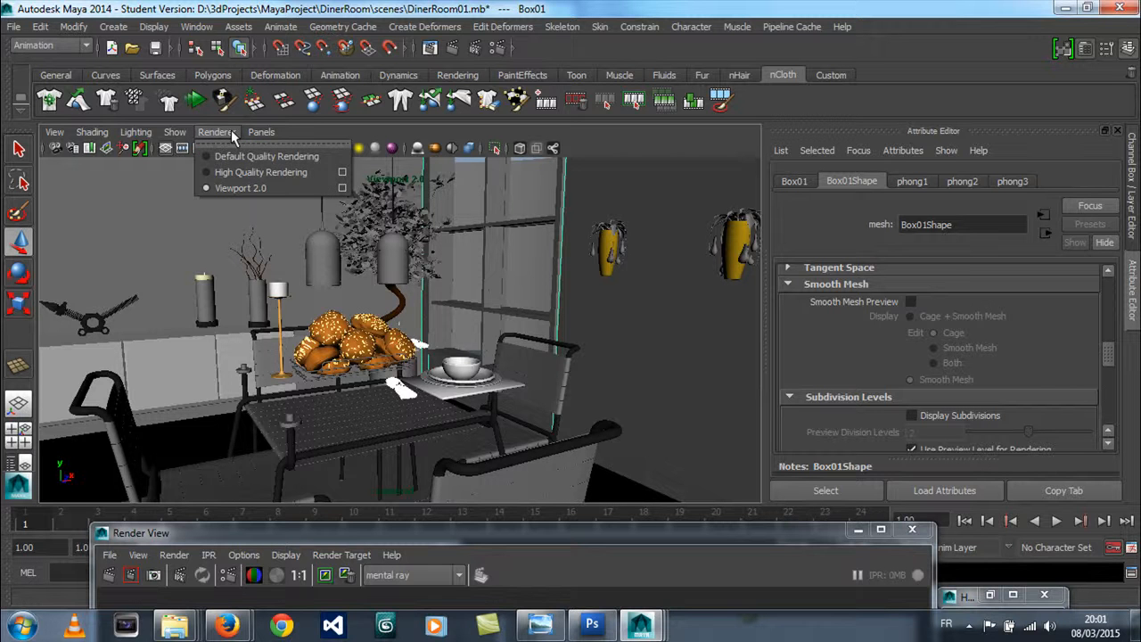
mouse_move(135, 135)
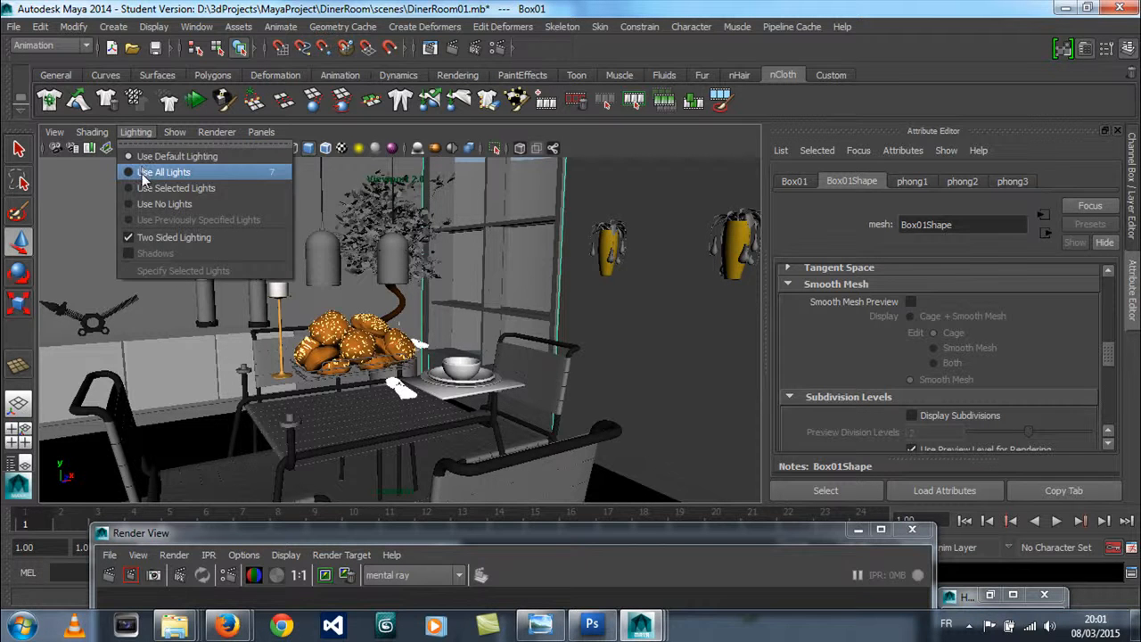
left_click(143, 174)
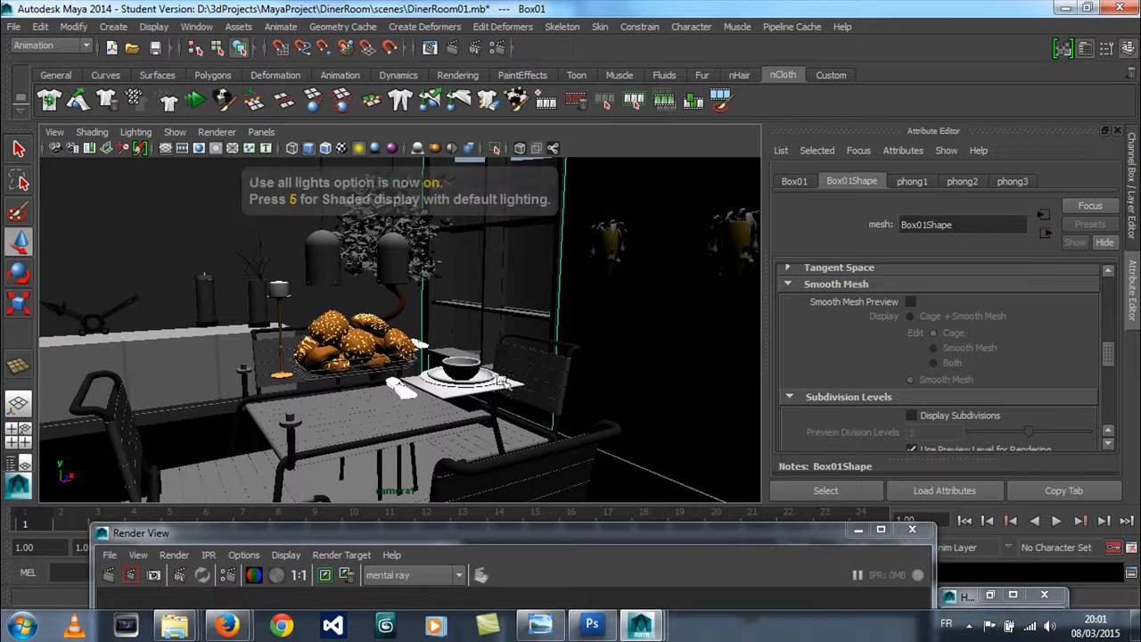
left_click(136, 132)
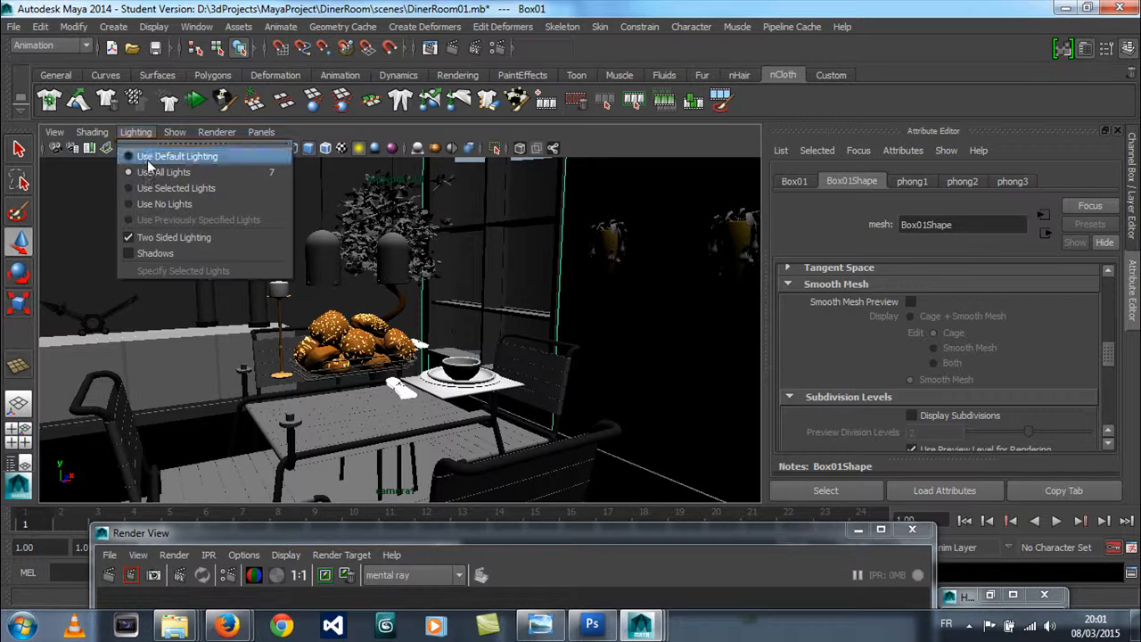
left_click(148, 157)
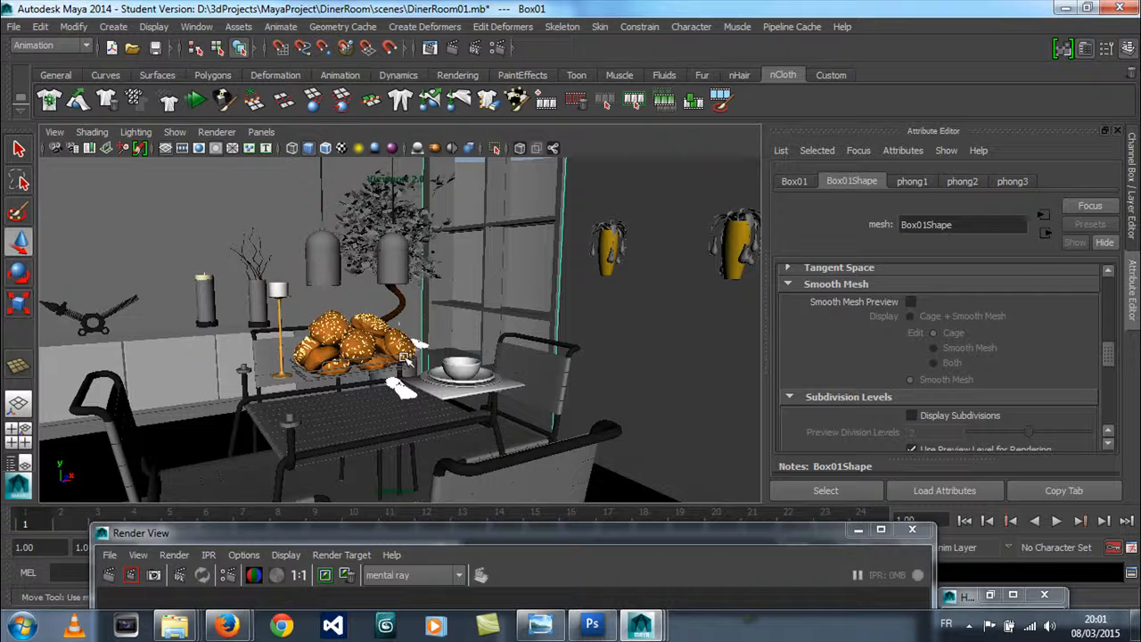
Step: Switch back to the persp camera and select the sunDirection light from the scene's object list
left_click(262, 132)
mouse_move(272, 152)
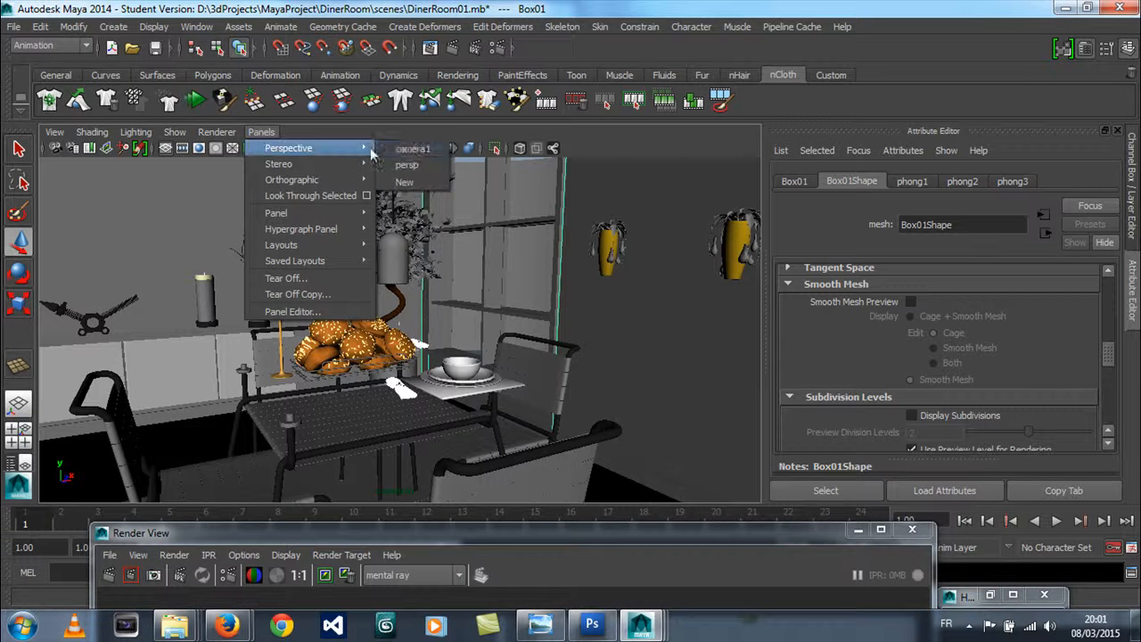
left_click(408, 165)
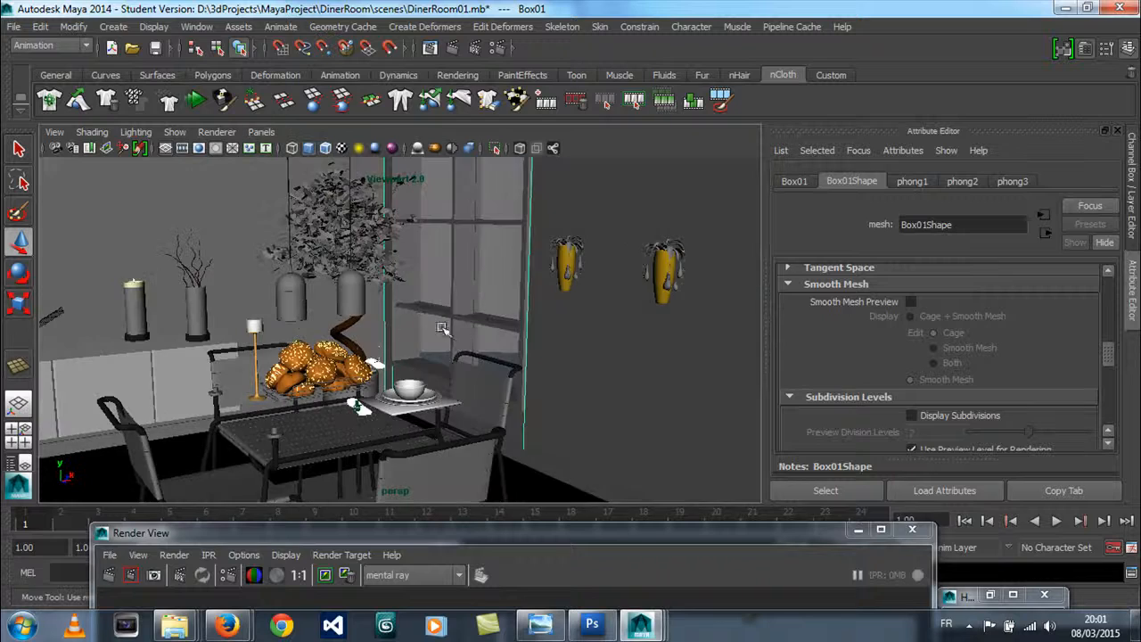
left_click_drag(427, 305, 369, 339, "alt")
scroll(387, 351, "down", 3)
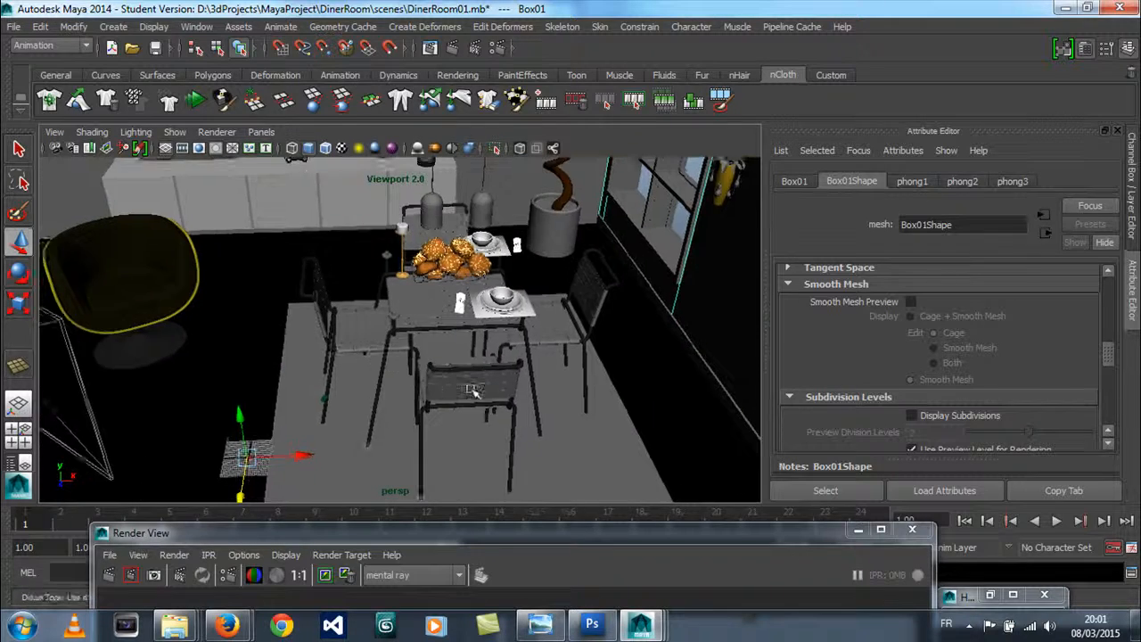
scroll(394, 394, "down", 2)
left_click_drag(396, 393, 398, 343, "alt")
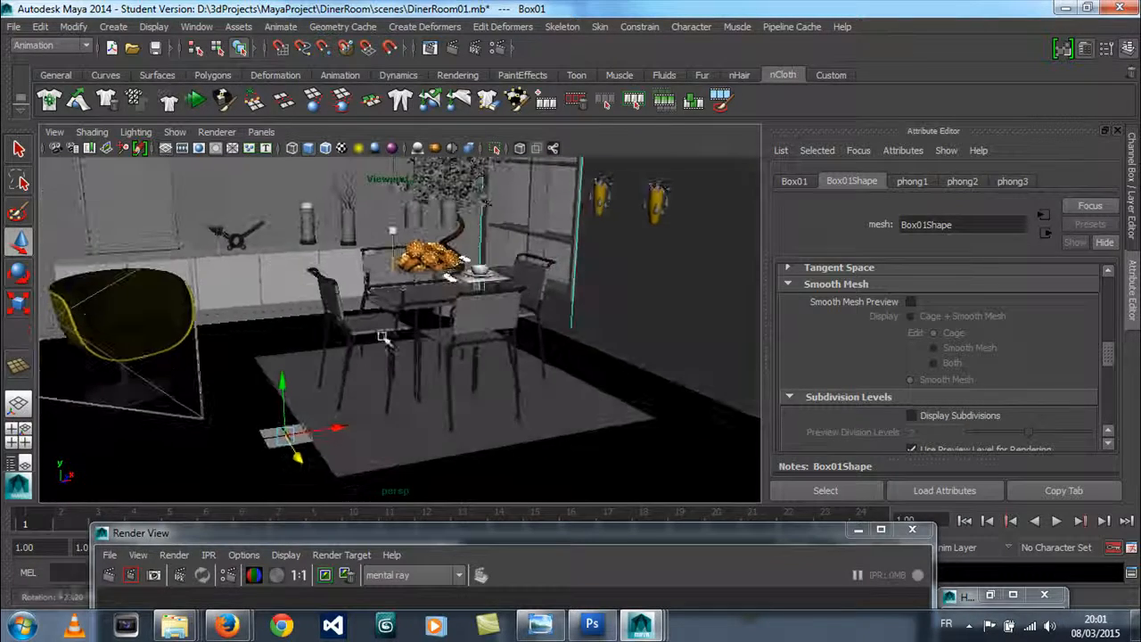
left_click(152, 27)
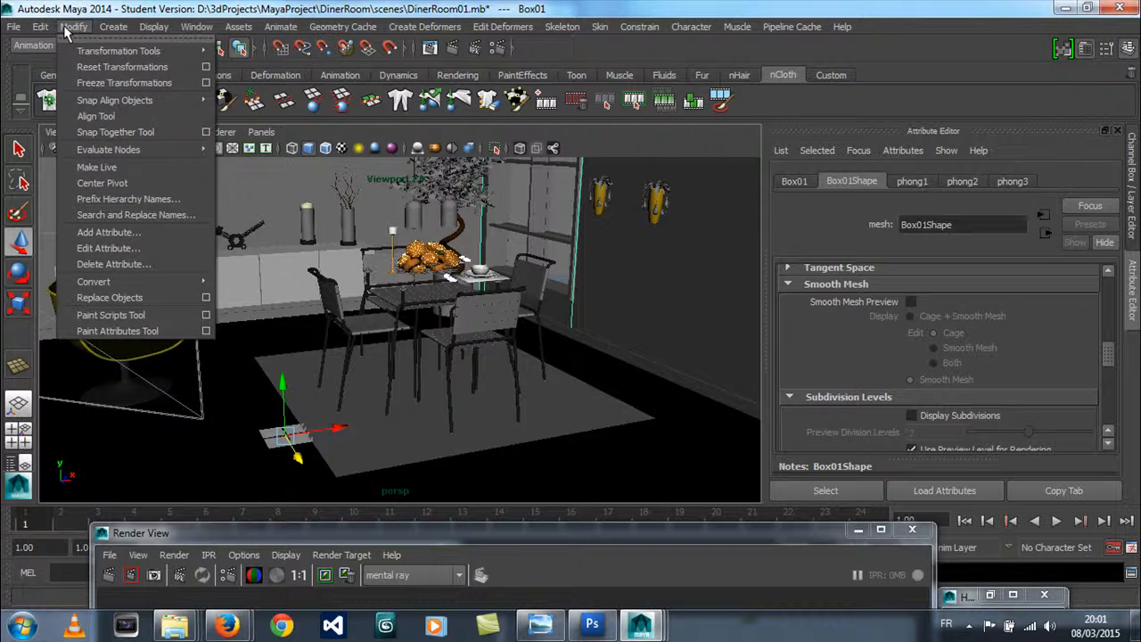
mouse_move(187, 33)
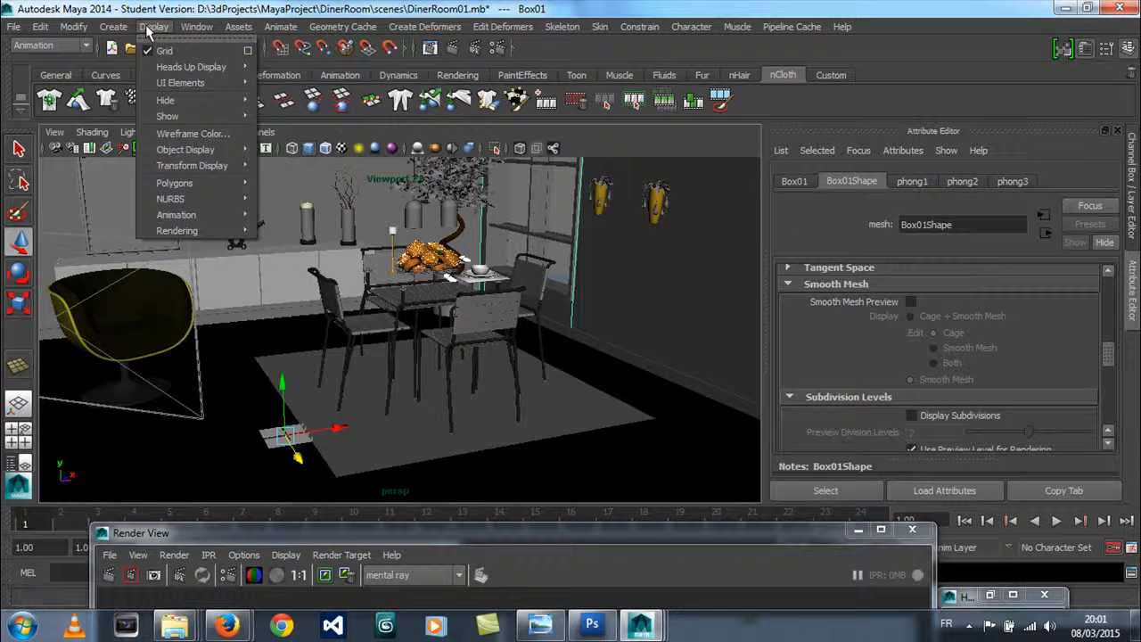
left_click(287, 184)
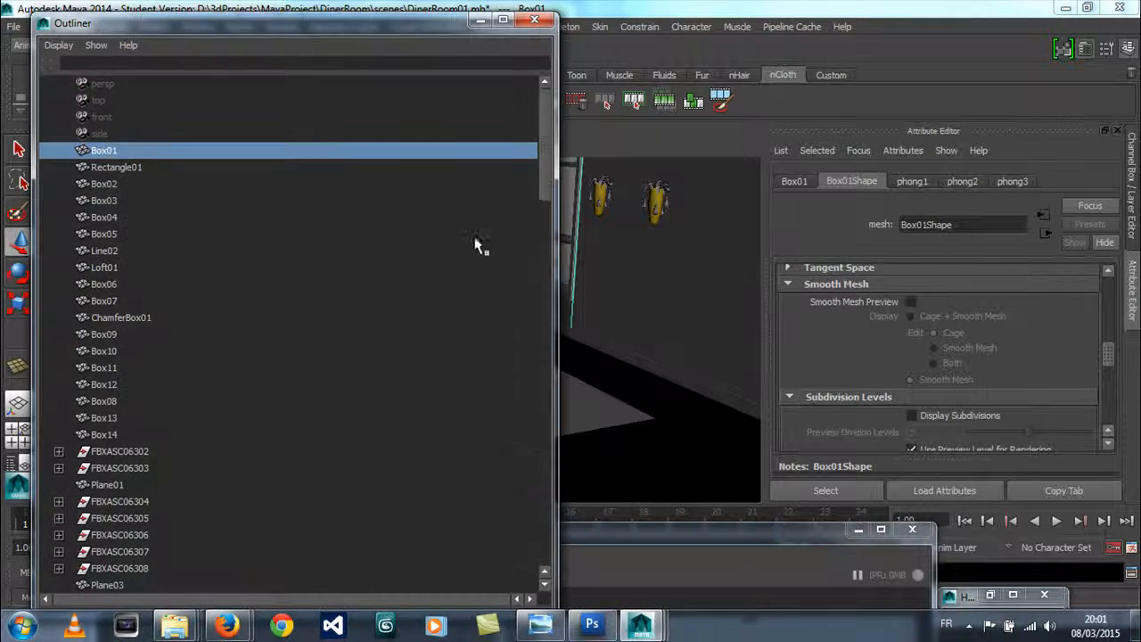
left_click_drag(540, 148, 553, 551)
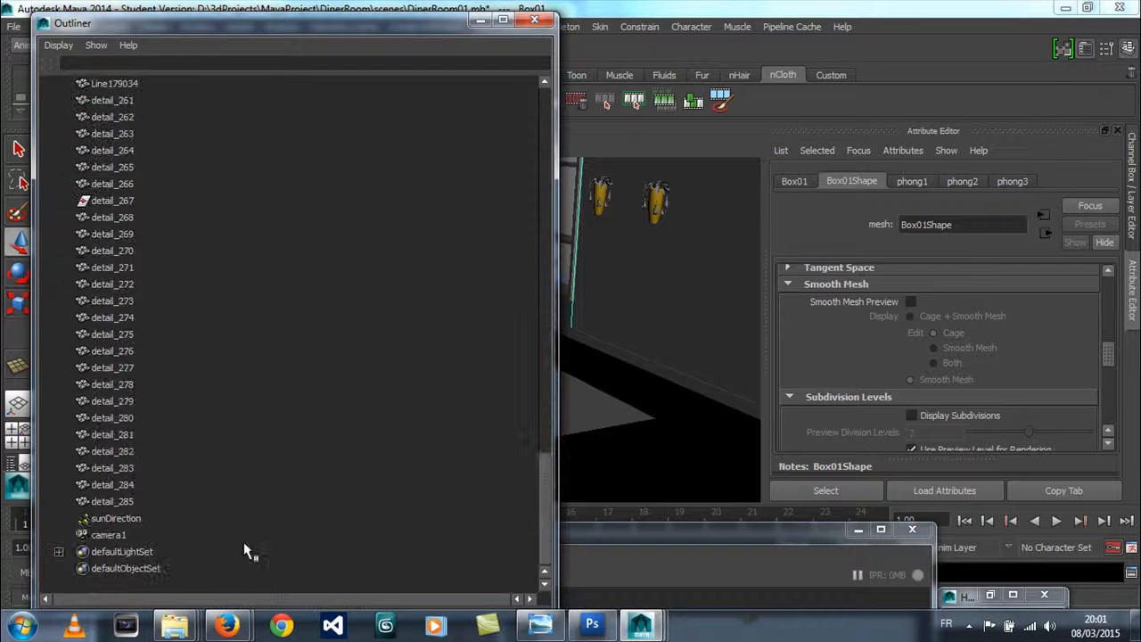
left_click(135, 520)
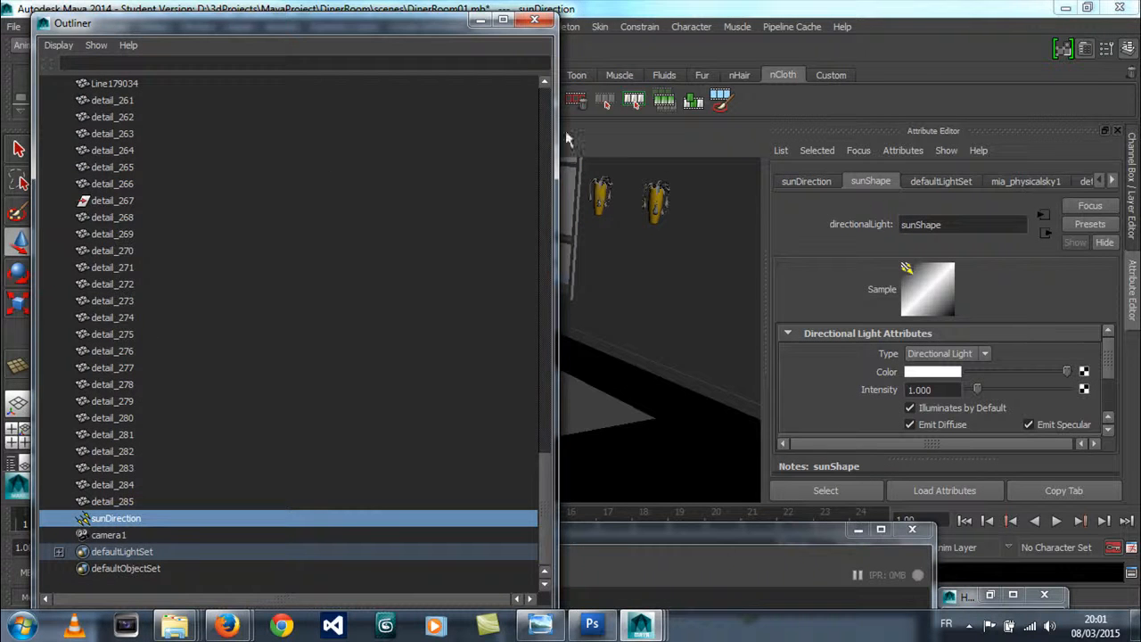
left_click(480, 20)
Step: Set the sunDirection light's Locator Scale to 20 to enlarge its viewport icon
right_click_drag(238, 453, 408, 438, "alt")
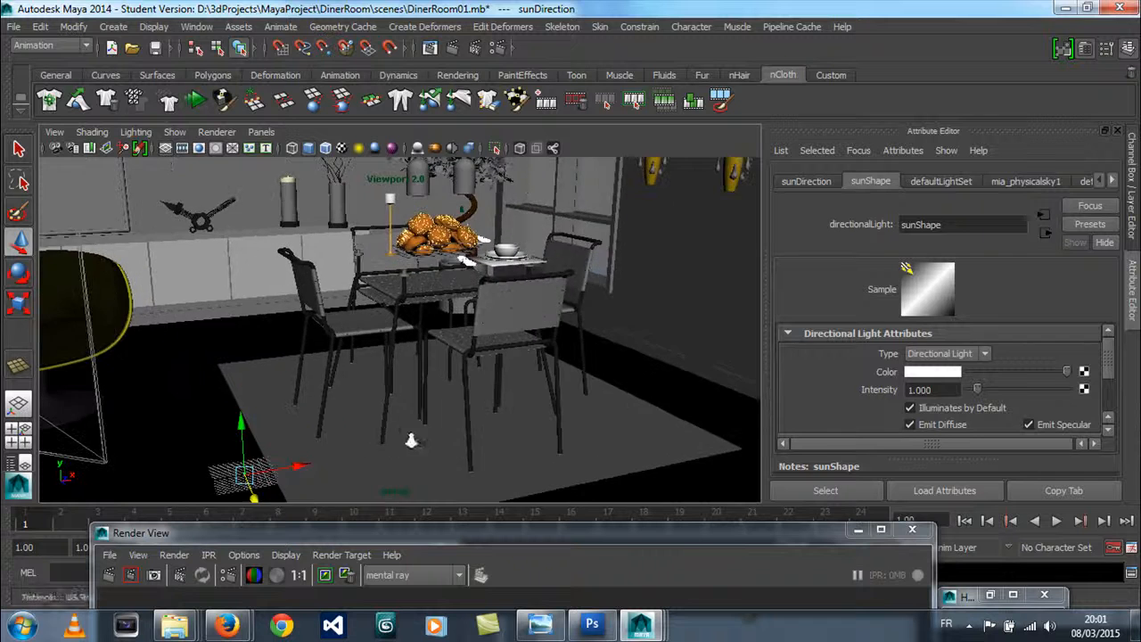
middle_click_drag(409, 438, 482, 328, "alt")
left_click_drag(766, 524, 557, 548)
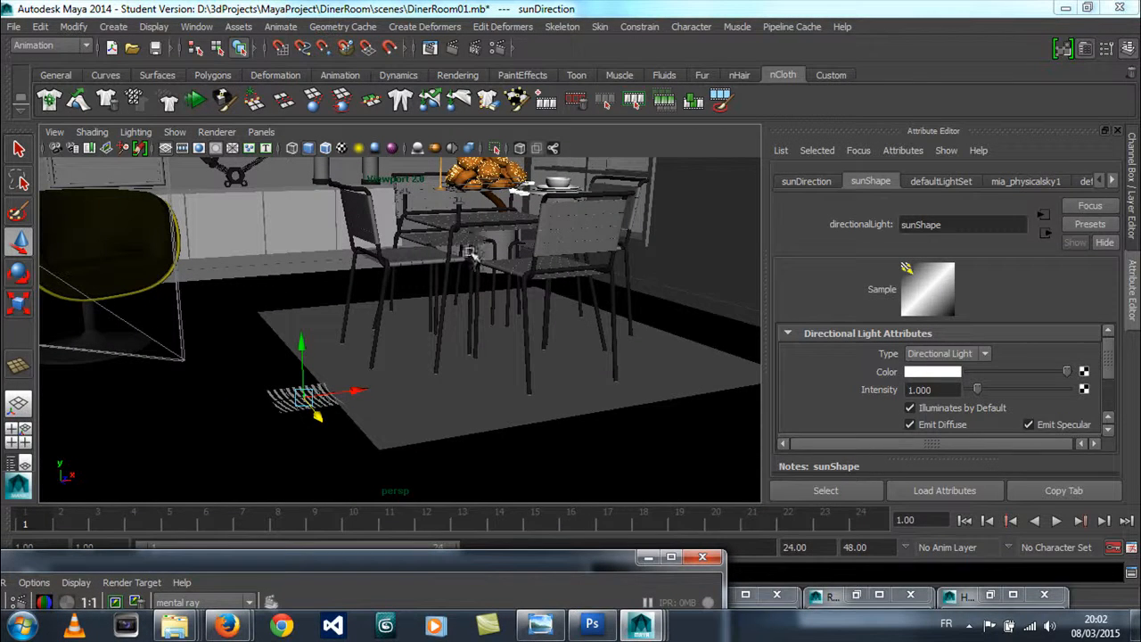
left_click_drag(1111, 369, 1121, 414)
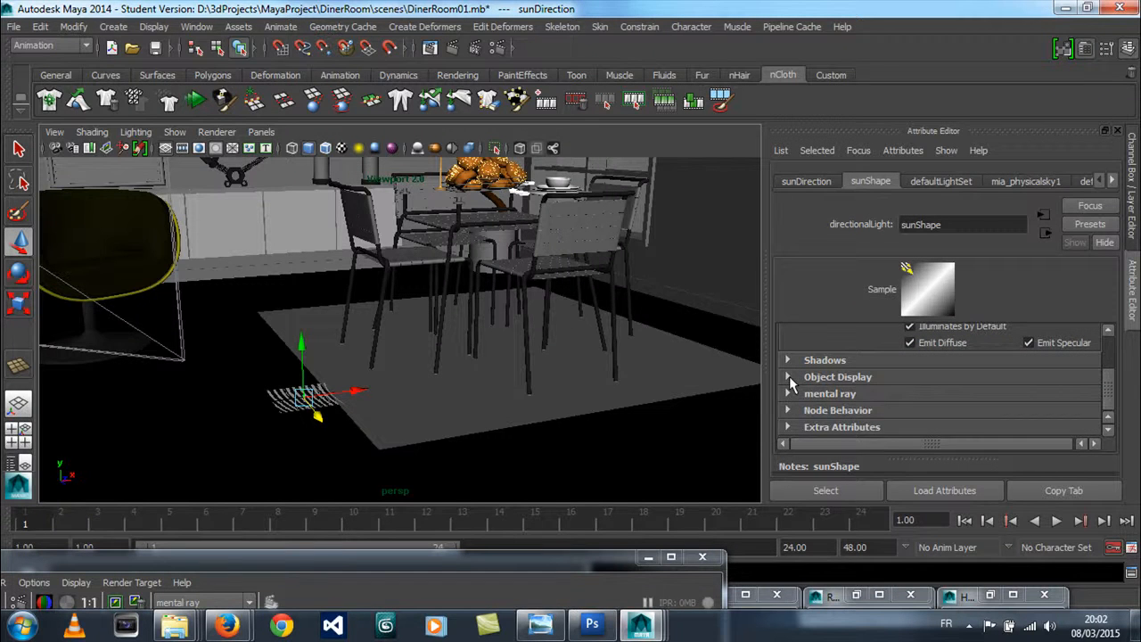
left_click(788, 376)
left_click_drag(933, 428, 918, 428)
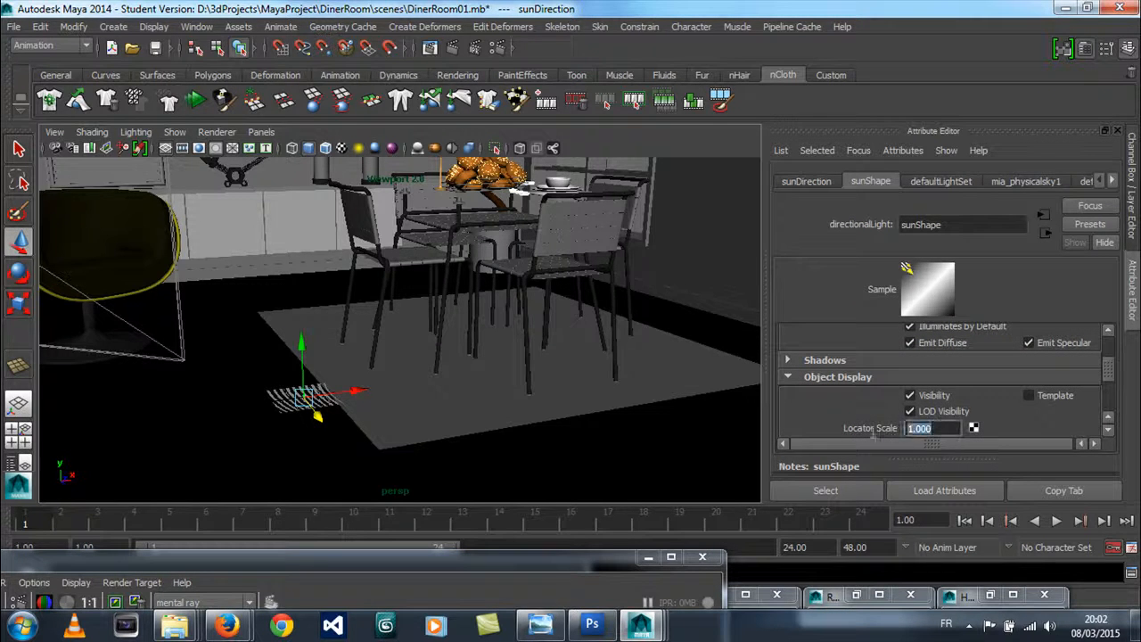
type("20")
key("Return")
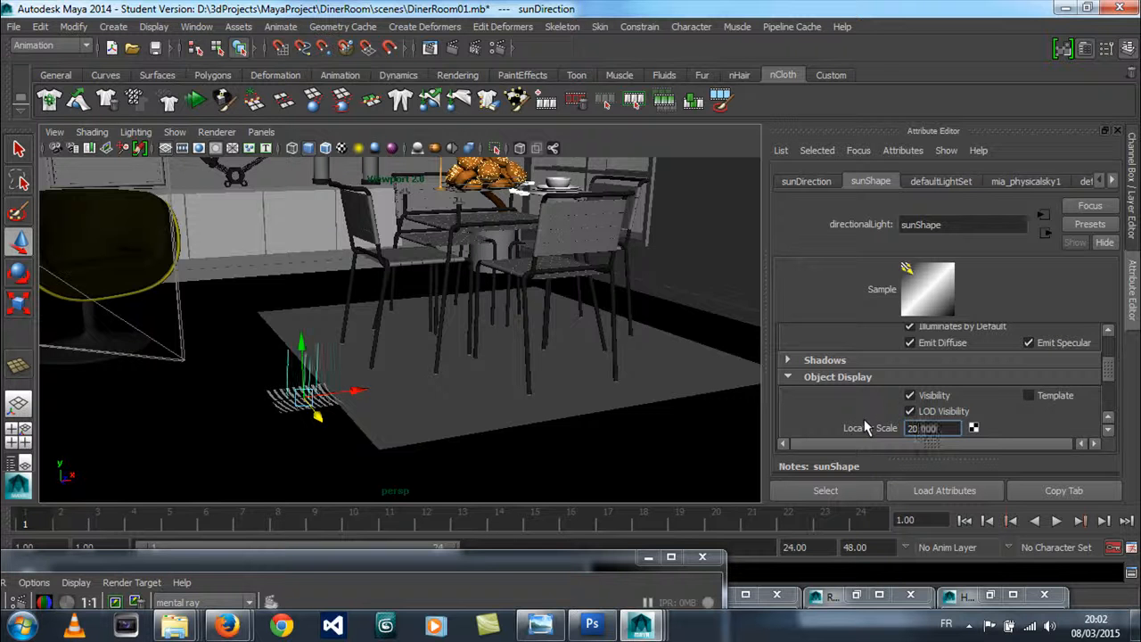
left_click_drag(453, 361, 428, 377, "alt")
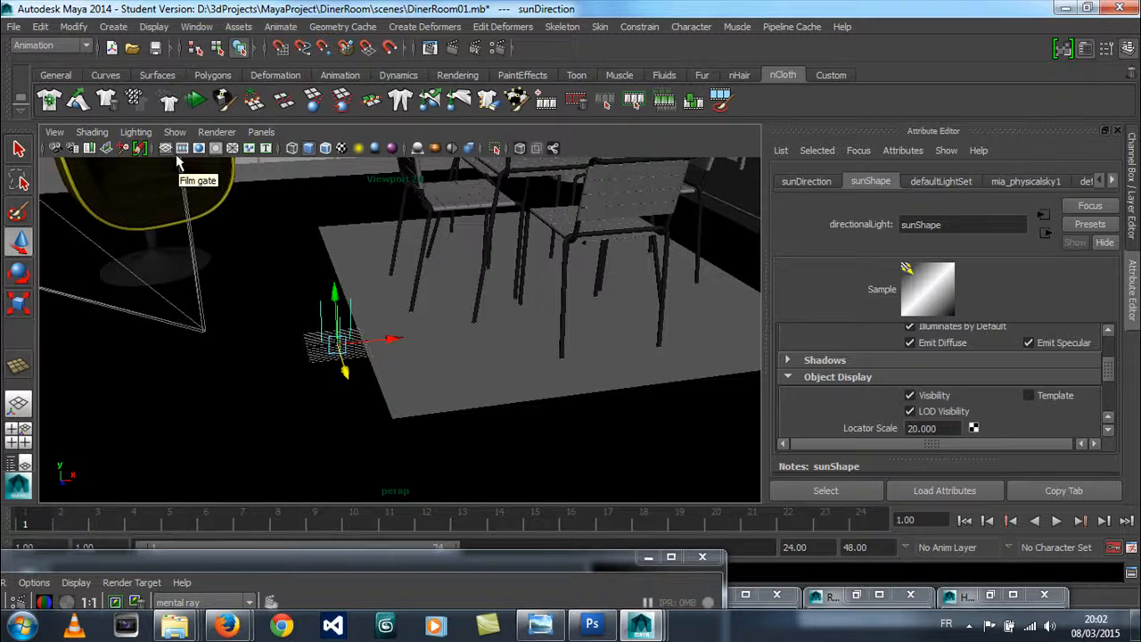
Step: Display the scene in wireframe and rotate the sunDirection light to aim the sunlight into the room through the window
key("4")
left_click_drag(218, 349, 217, 394, "alt")
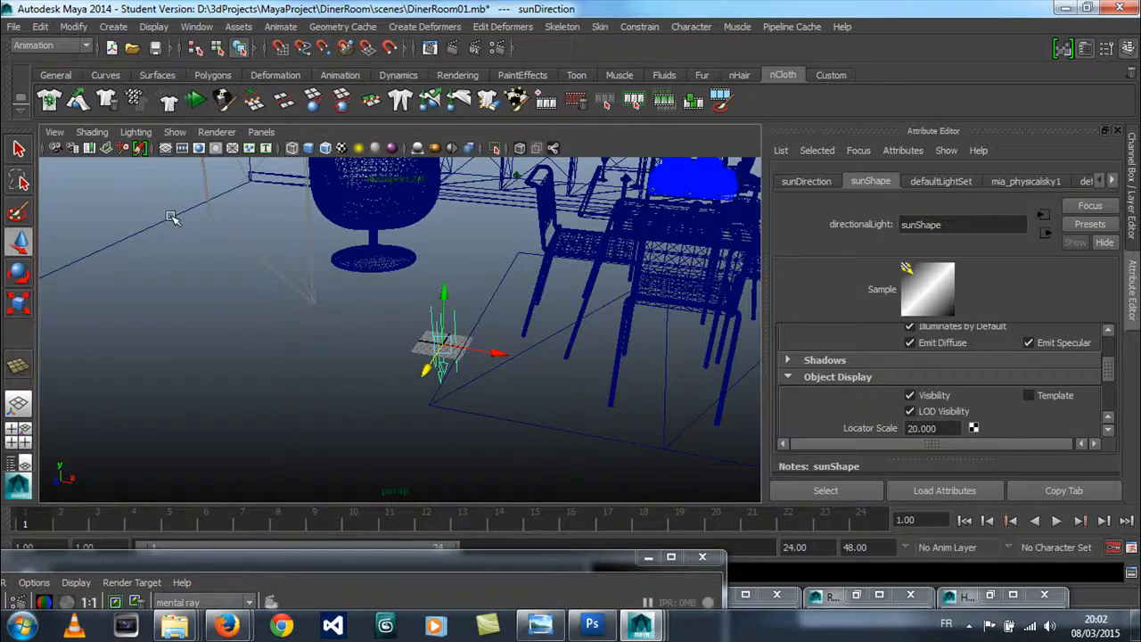
left_click(20, 273)
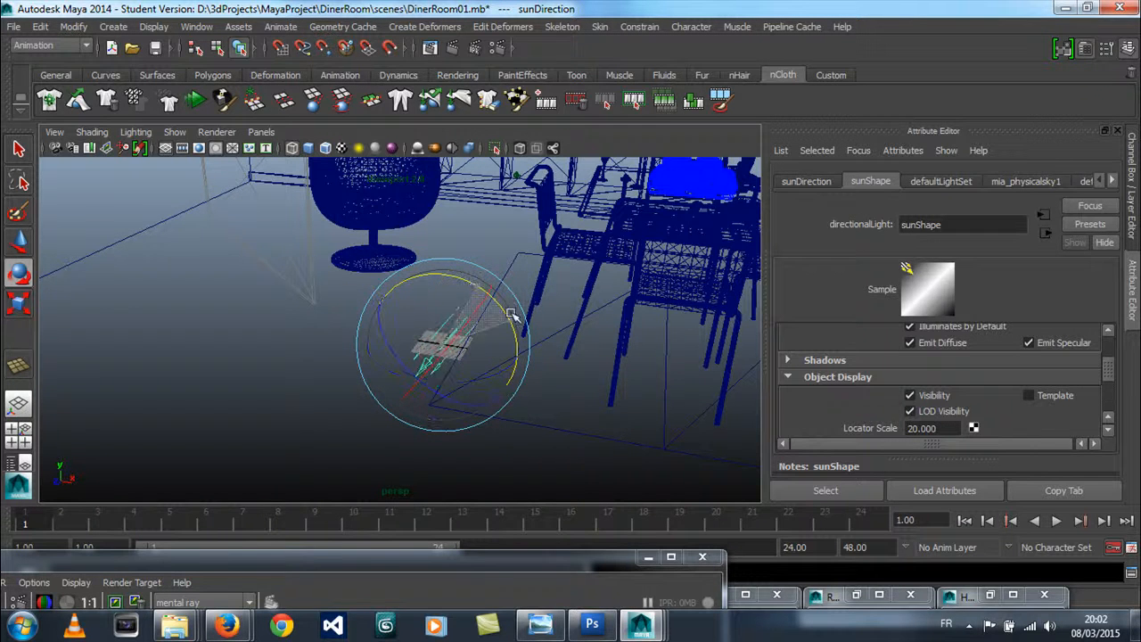
middle_click_drag(524, 313, 529, 397, "alt")
scroll(532, 398, "down", 8)
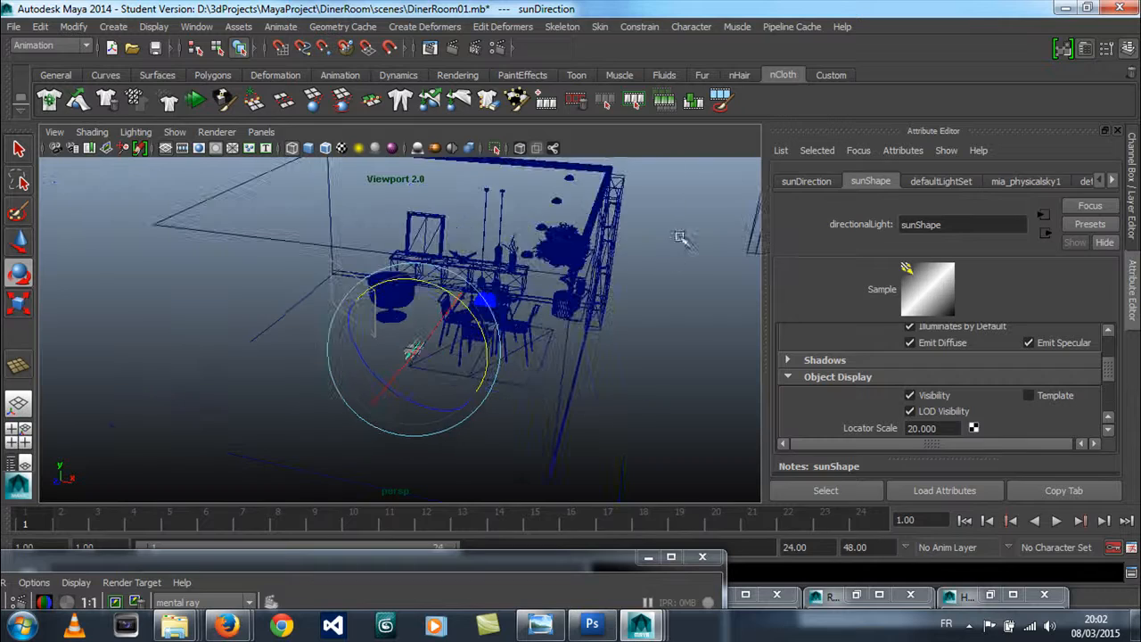
mouse_move(626, 335)
left_mouse_down("alt")
mouse_move(268, 352)
mouse_move(233, 366)
mouse_move(436, 411)
mouse_move(362, 389)
left_mouse_up("alt")
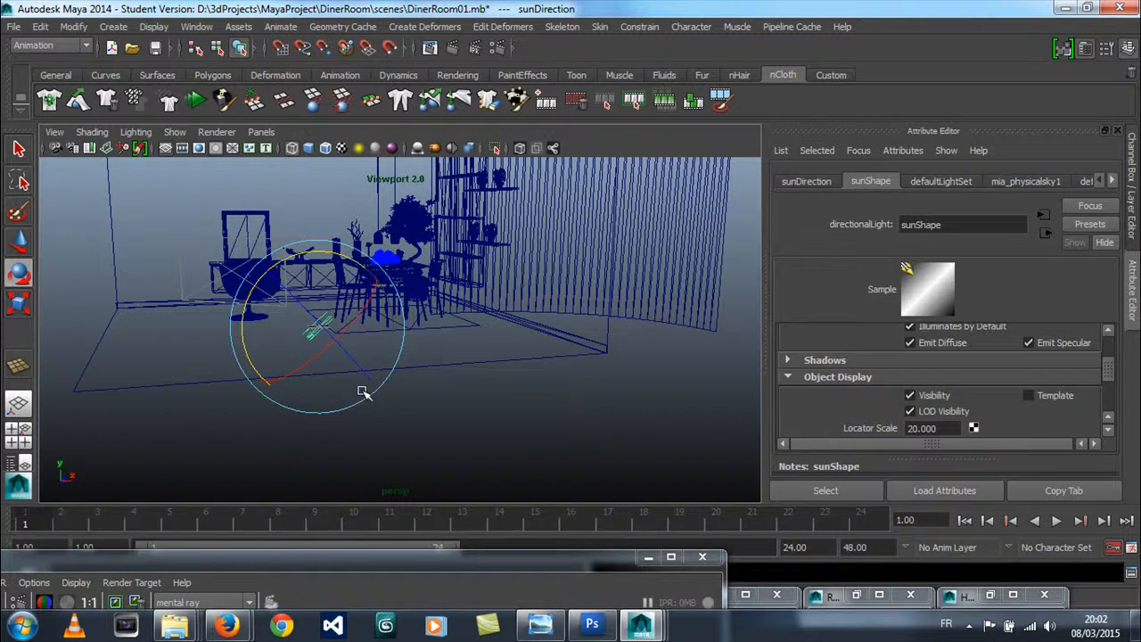
left_click_drag(348, 259, 700, 144, "alt")
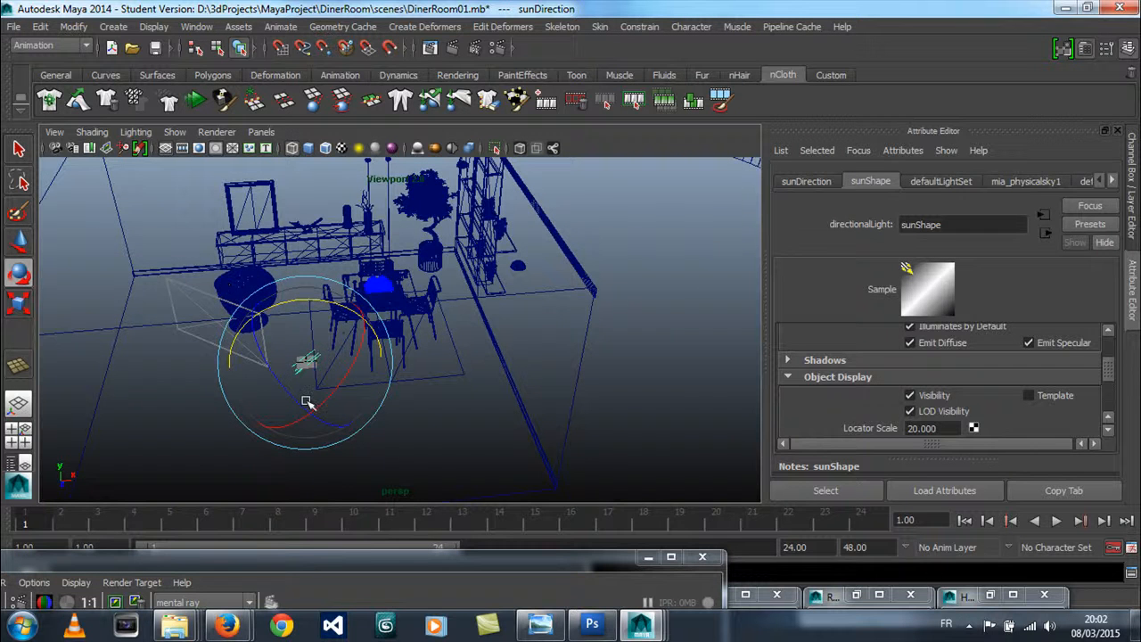
left_click_drag(334, 392, 382, 250)
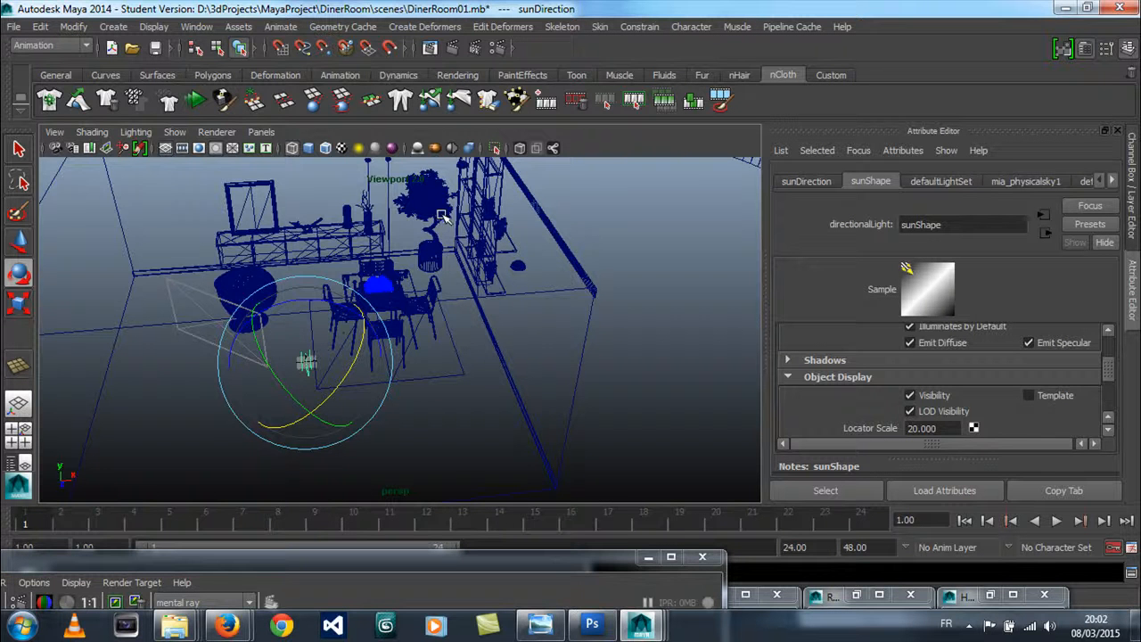
left_click_drag(306, 362, 291, 335, "alt")
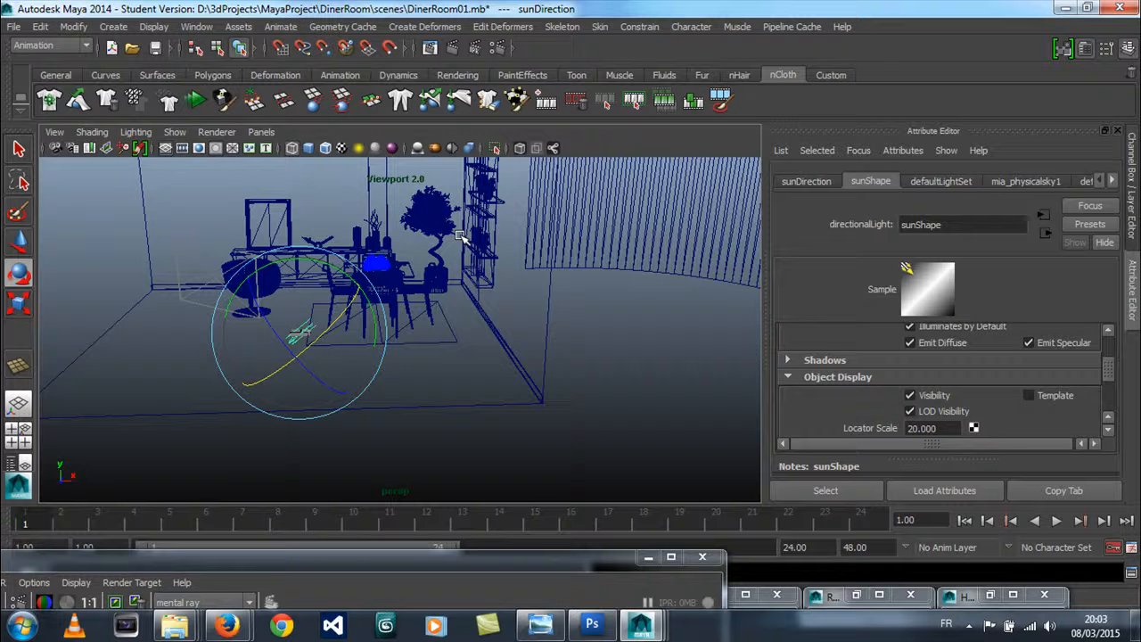
Step: Look at the dining table through camera1 with textured shading
left_click(270, 132)
mouse_move(317, 148)
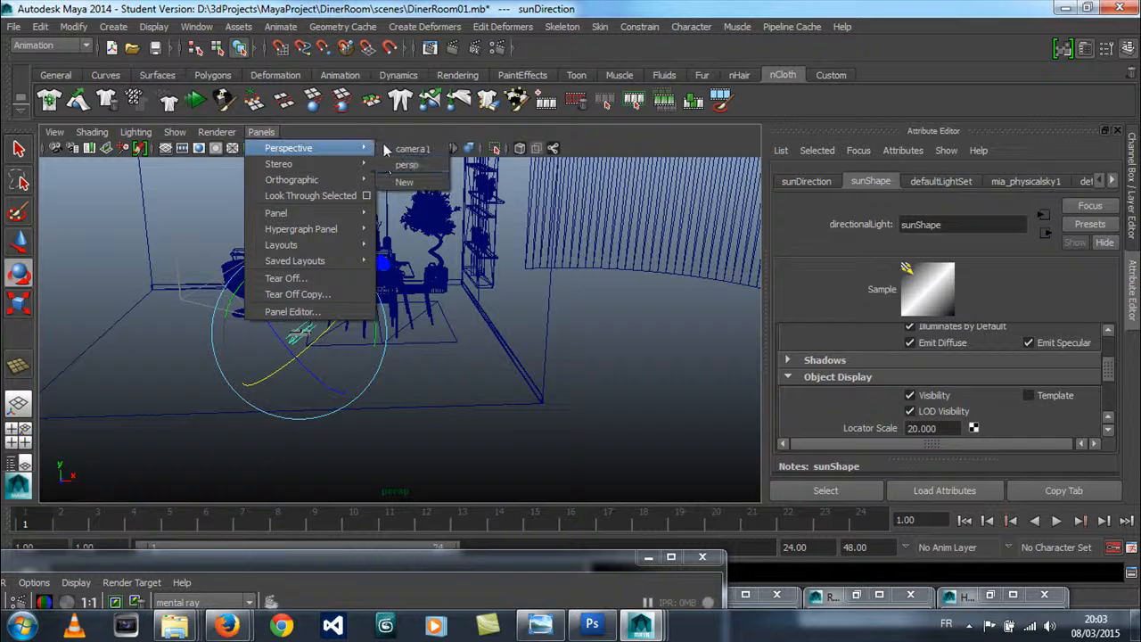
left_click(411, 151)
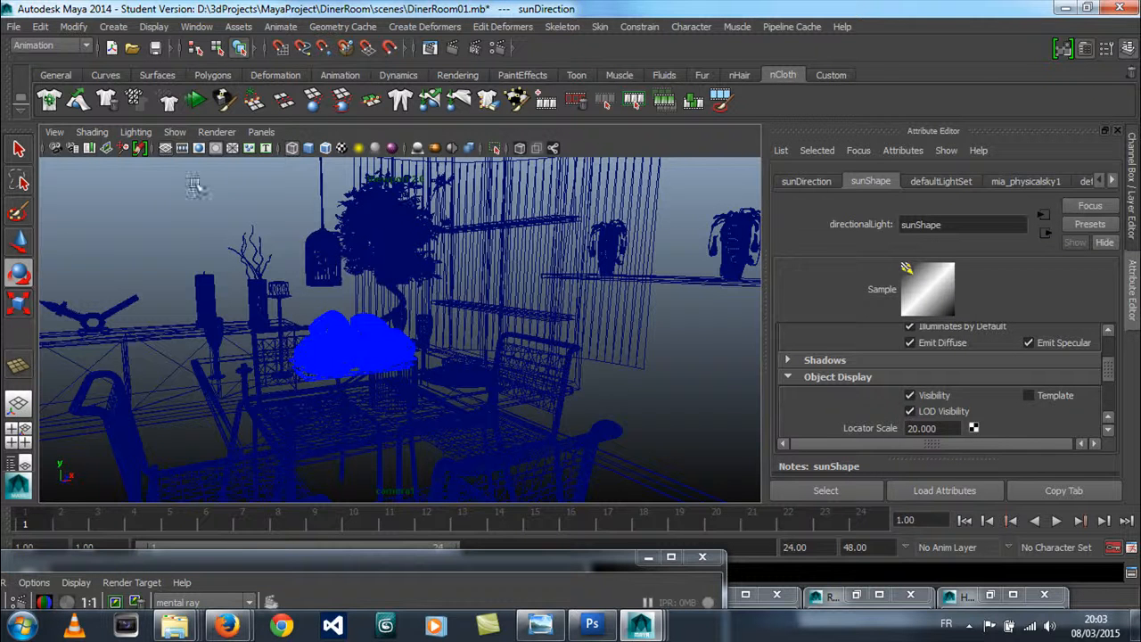
key("6")
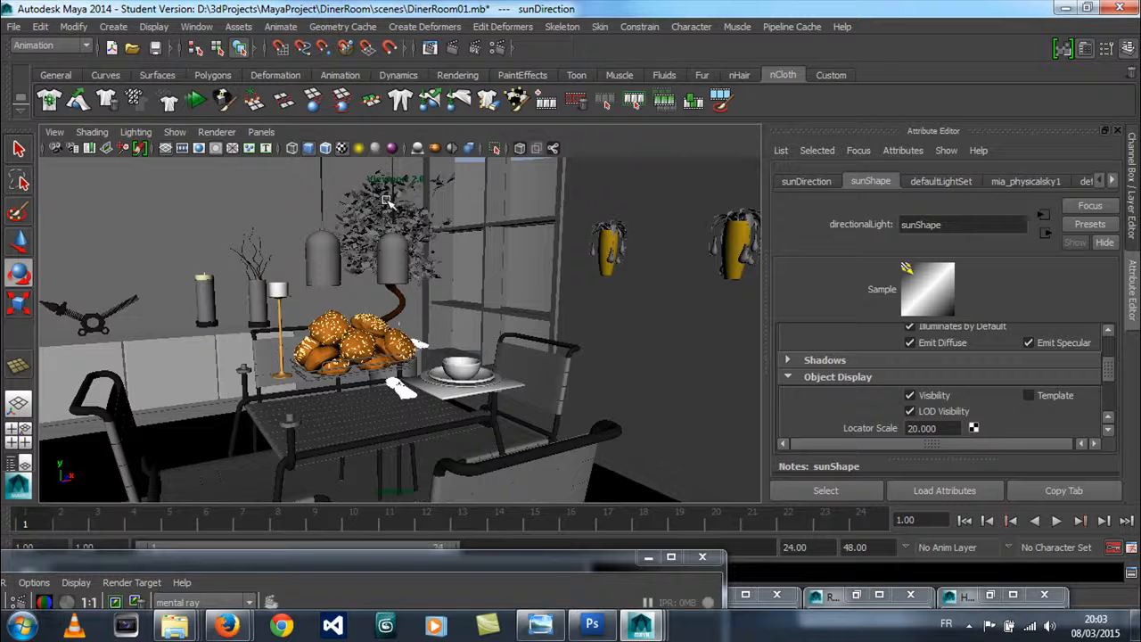
Step: Return to the persp view, select its camera, and frame the dining table, window and wall vases up close
left_click(262, 132)
mouse_move(312, 147)
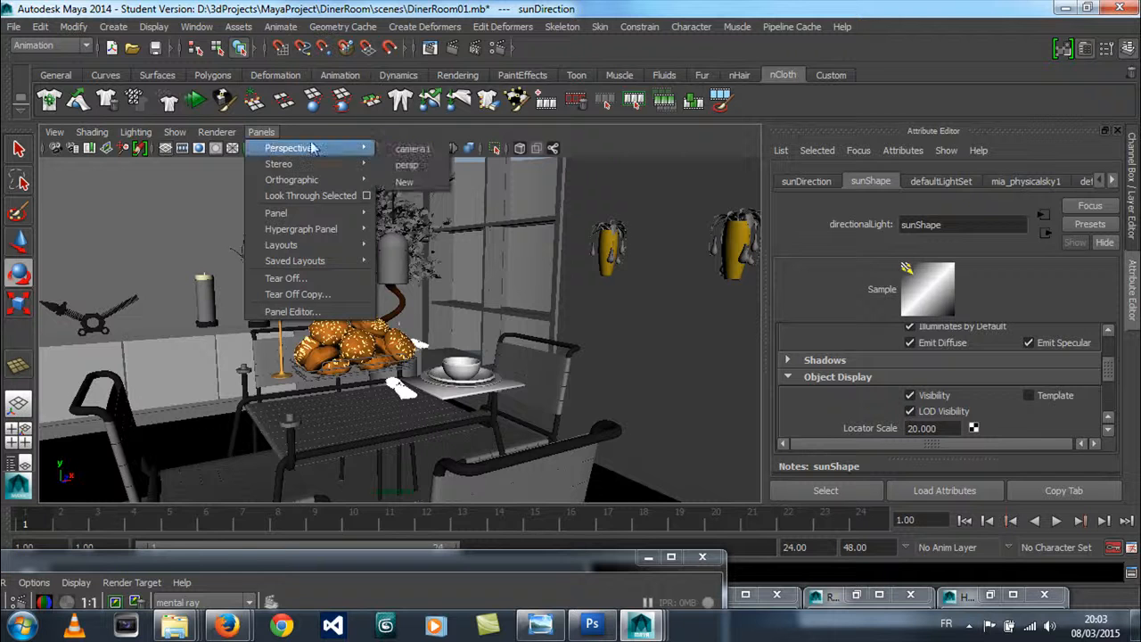
left_click(407, 165)
left_click(52, 132)
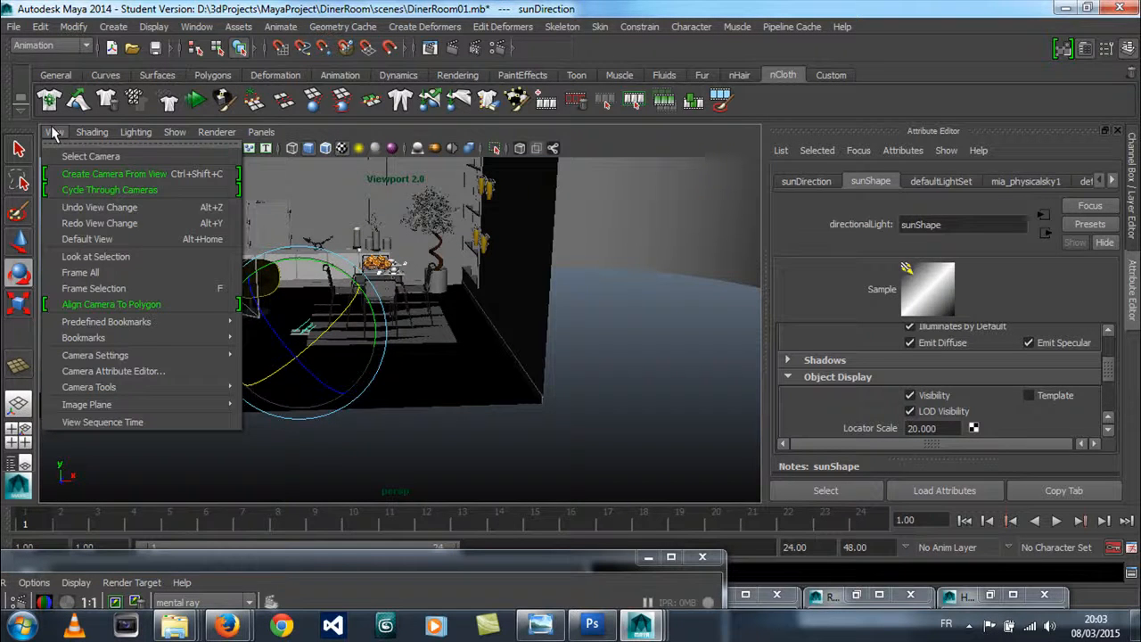
left_click(90, 156)
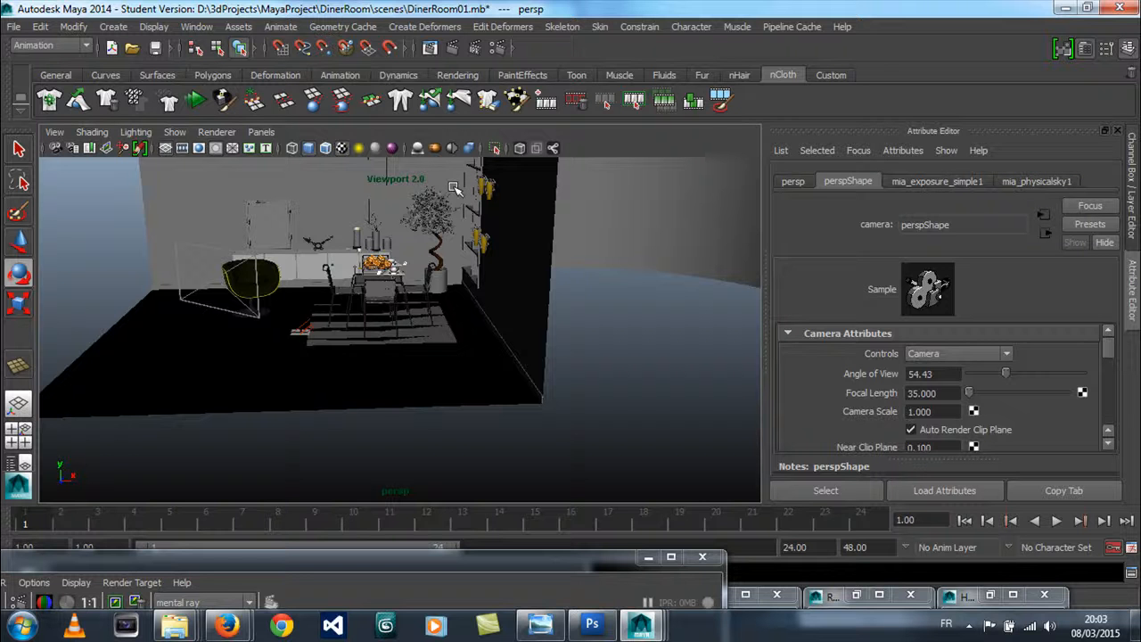
left_click_drag(313, 247, 401, 309, "alt")
middle_click_drag(401, 310, 382, 372, "alt")
right_click_drag(383, 372, 397, 375, "alt")
middle_click_drag(397, 375, 416, 384, "alt")
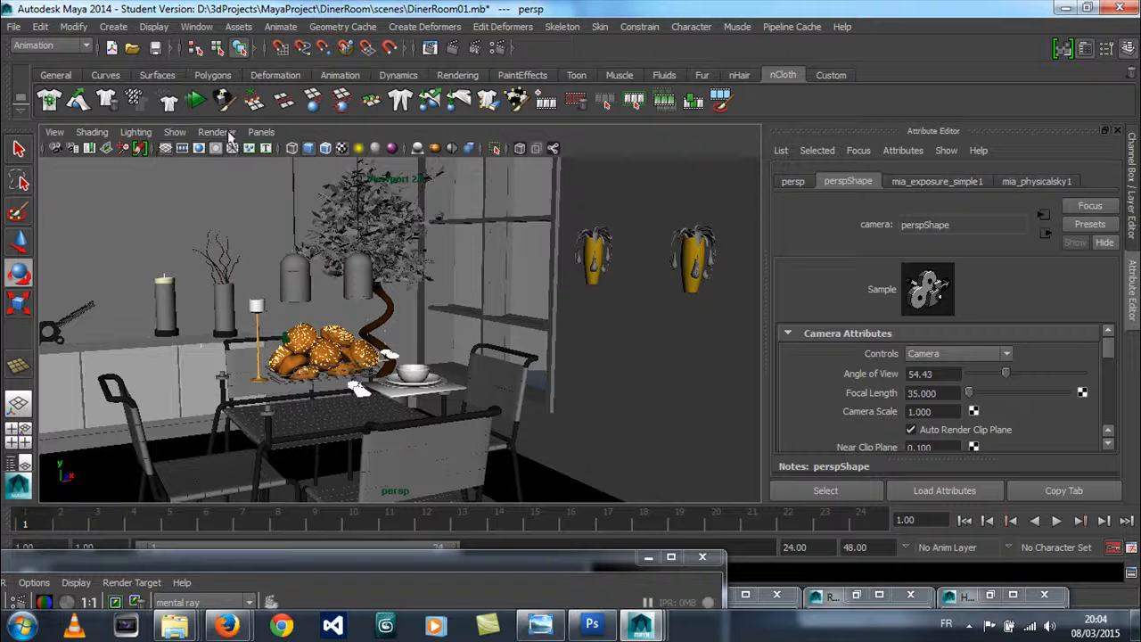
Step: Bring up the Render View and render the current persp view with mental ray
left_click_drag(335, 560, 462, 35)
left_click(187, 53)
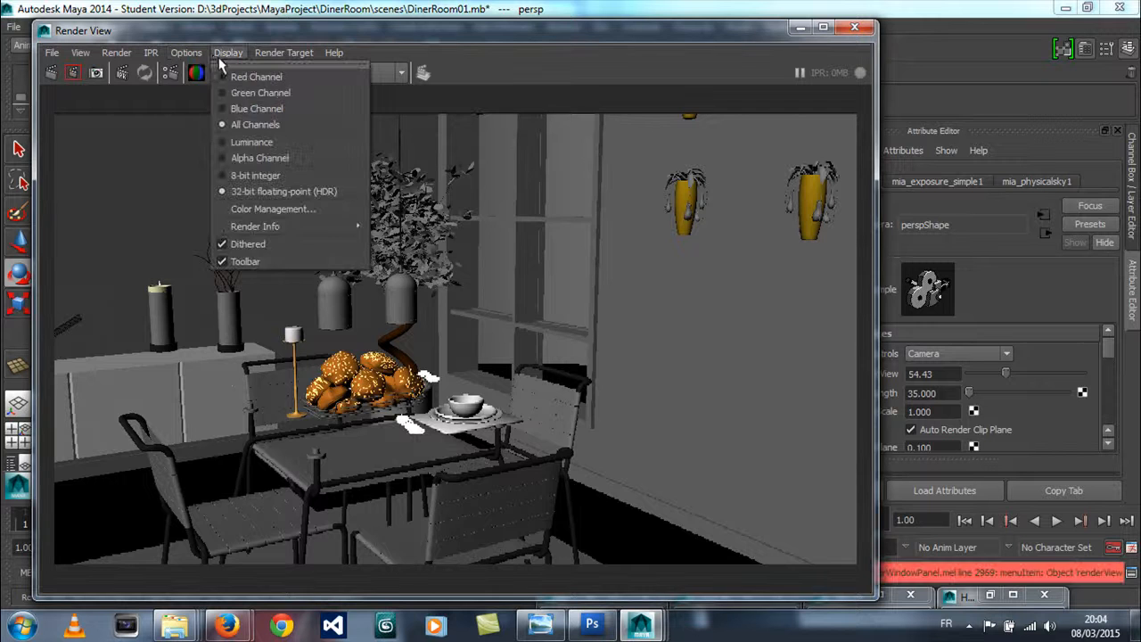
mouse_move(206, 94)
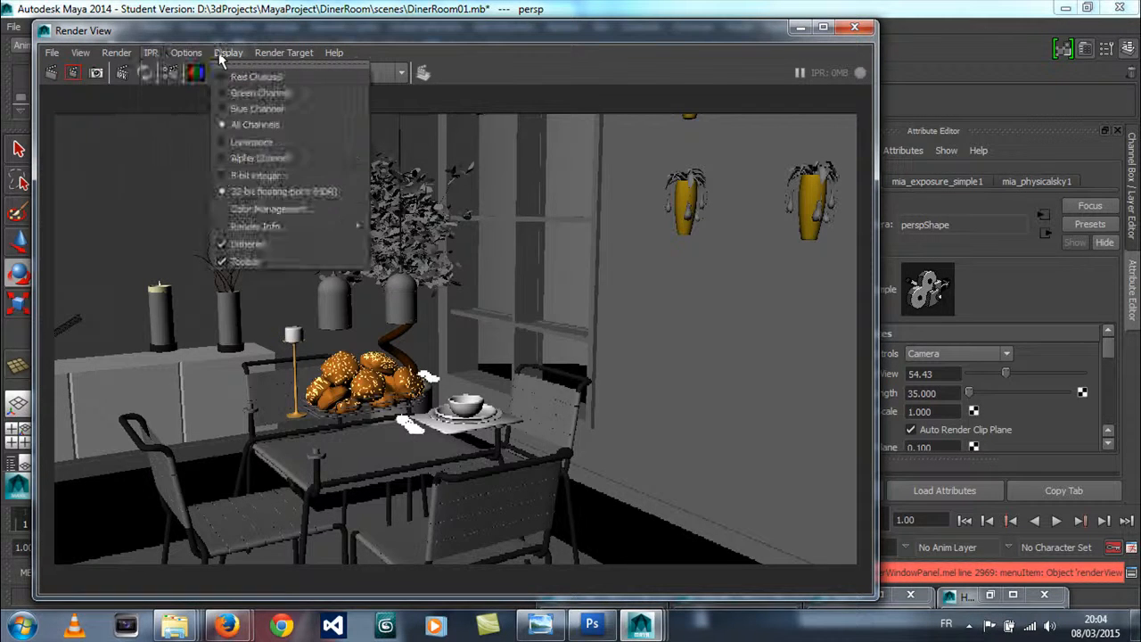
mouse_move(152, 55)
mouse_move(162, 96)
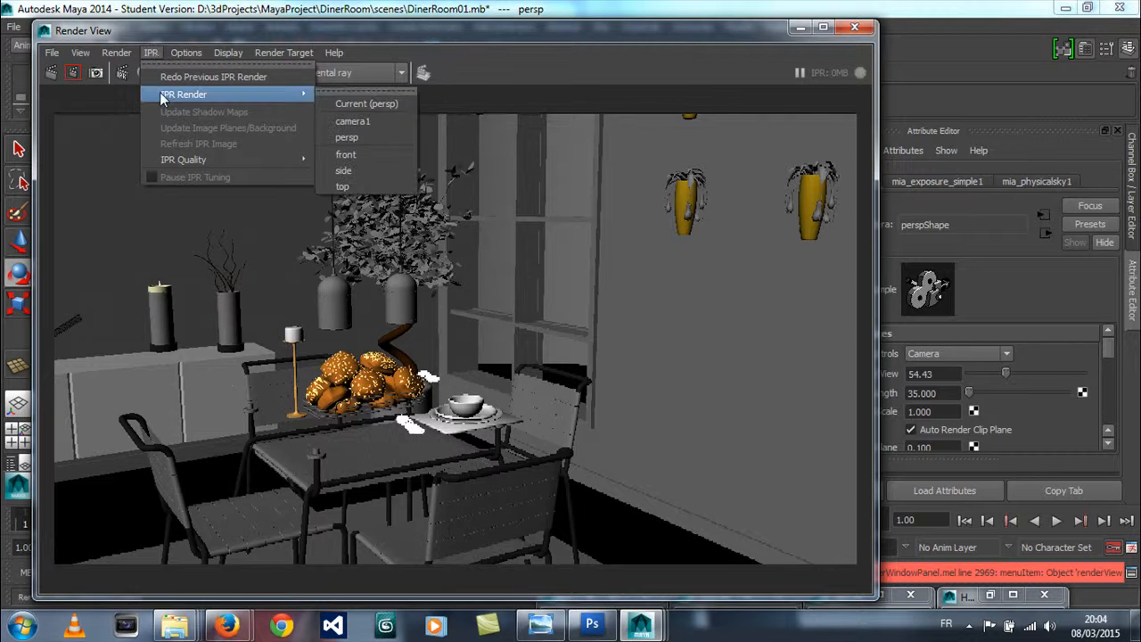
left_click(373, 105)
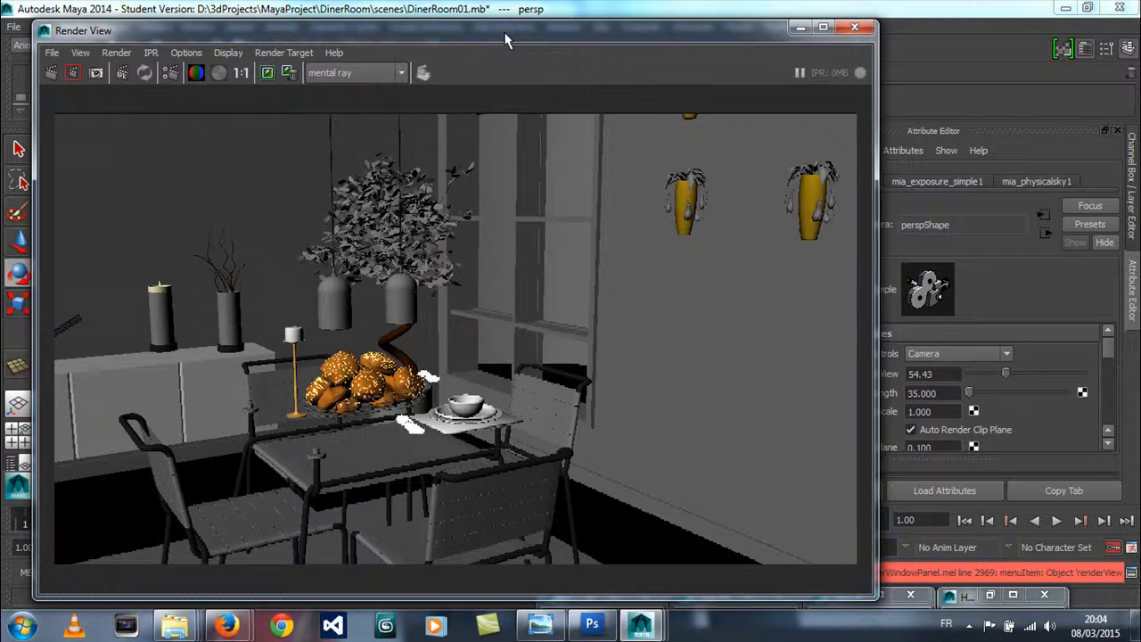
left_click(51, 73)
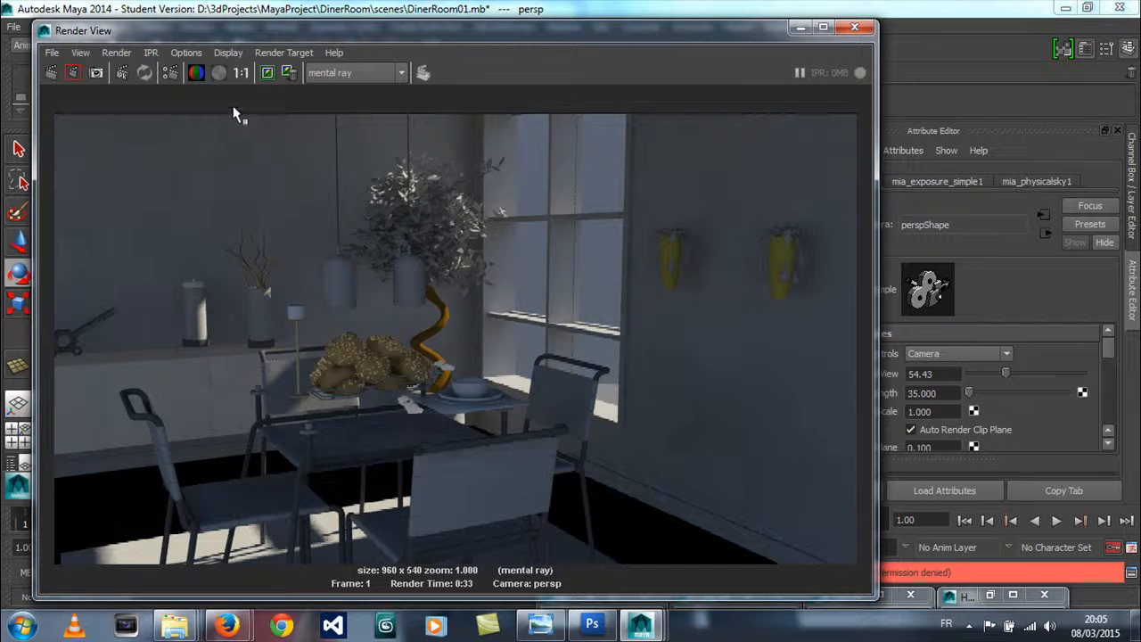
Step: Keep the persp render in the Render View and switch the viewport to camera1
left_click(267, 74)
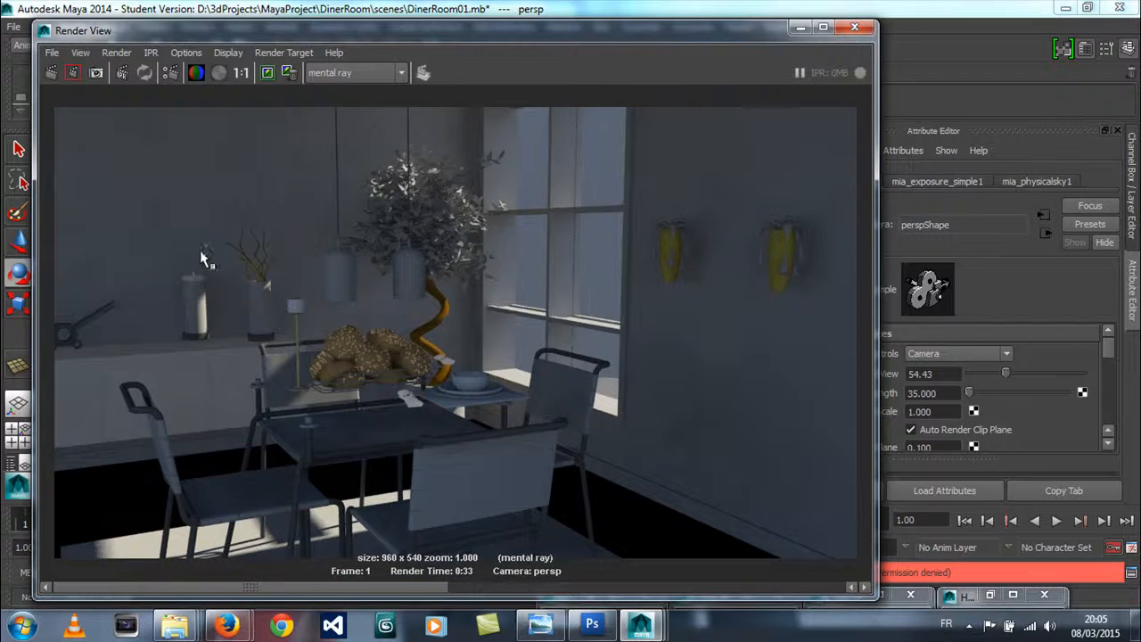
left_click(800, 27)
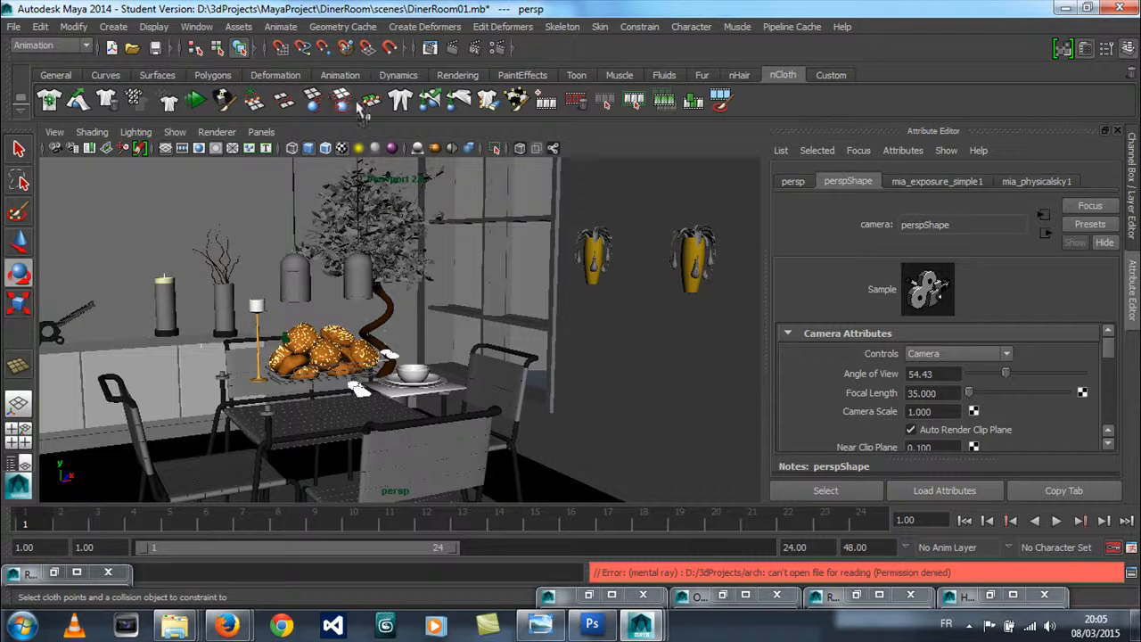
left_click(260, 131)
mouse_move(379, 149)
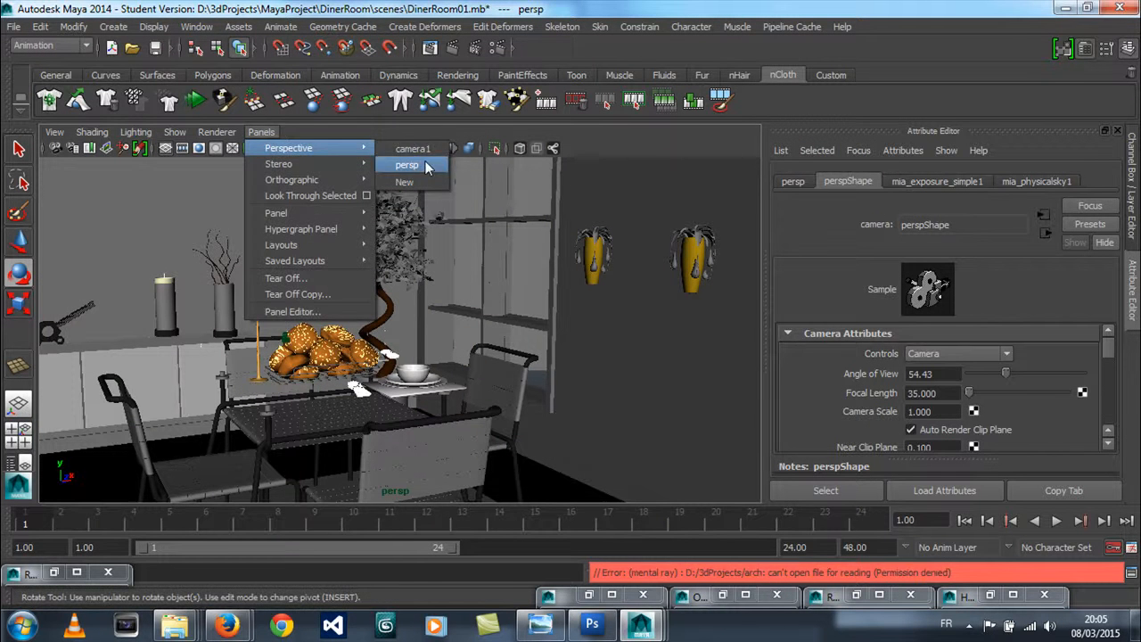
left_click(424, 151)
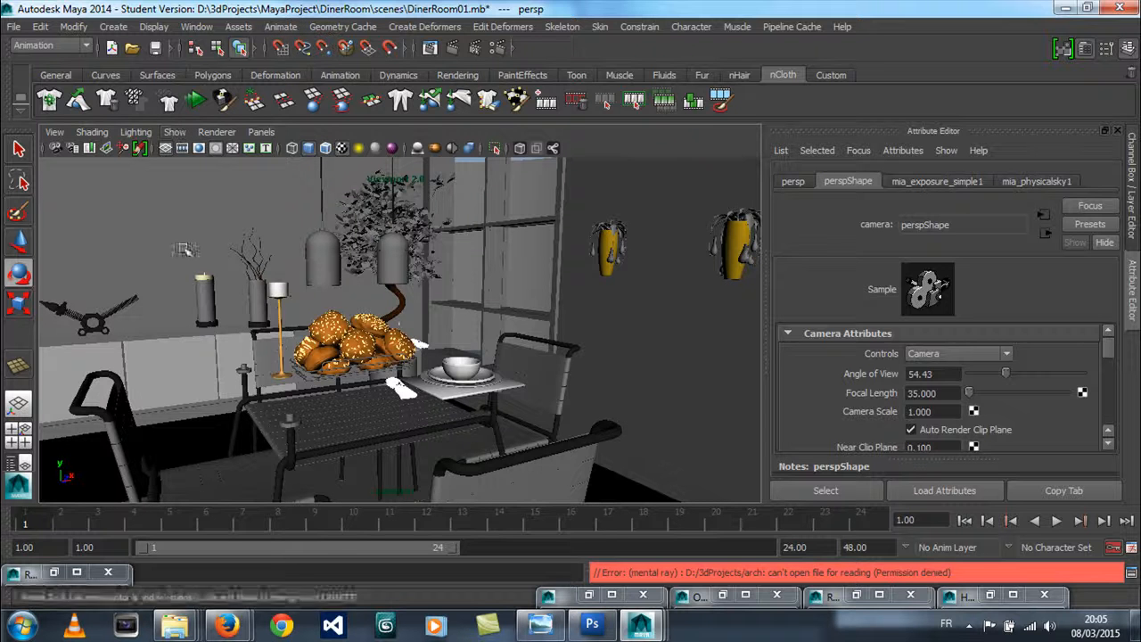
Step: Render the dining room from camera1 with mental ray in the Render View
left_click(58, 573)
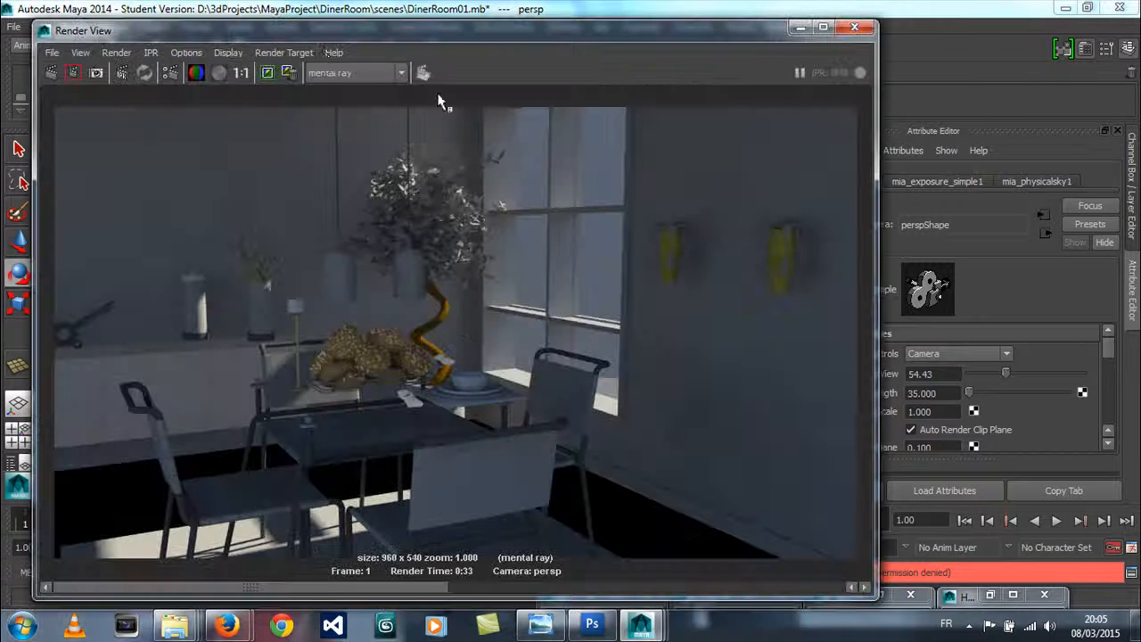
left_click(151, 53)
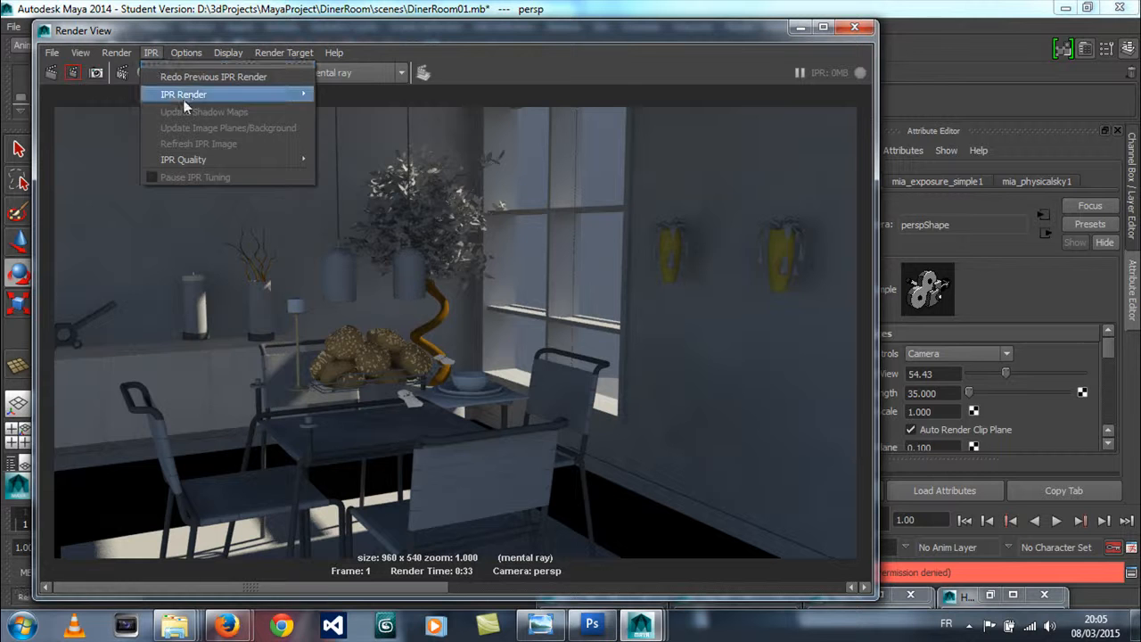
mouse_move(185, 98)
left_click(374, 123)
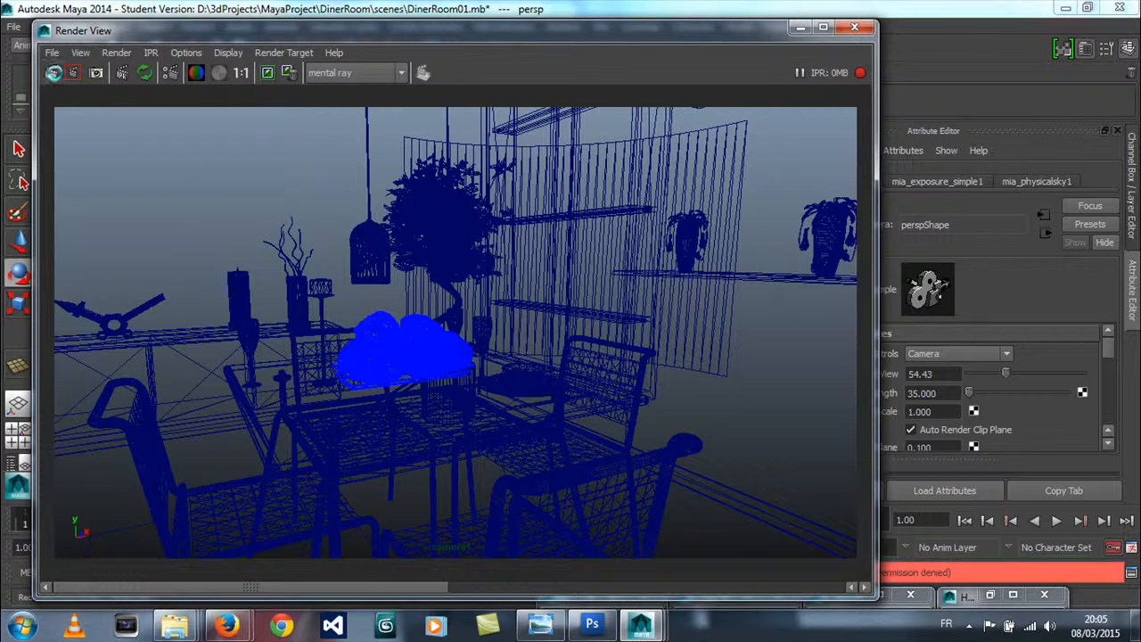
left_click(54, 73)
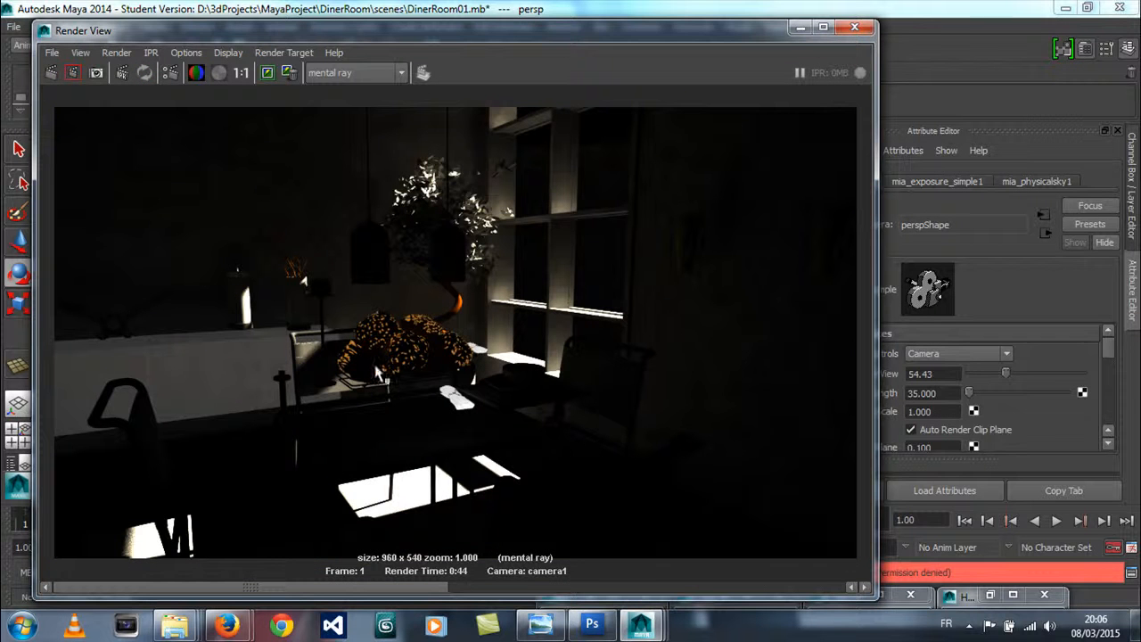
Step: Keep the camera1 render, go through the stored renders to compare them, and minimize the Render View
left_click(267, 72)
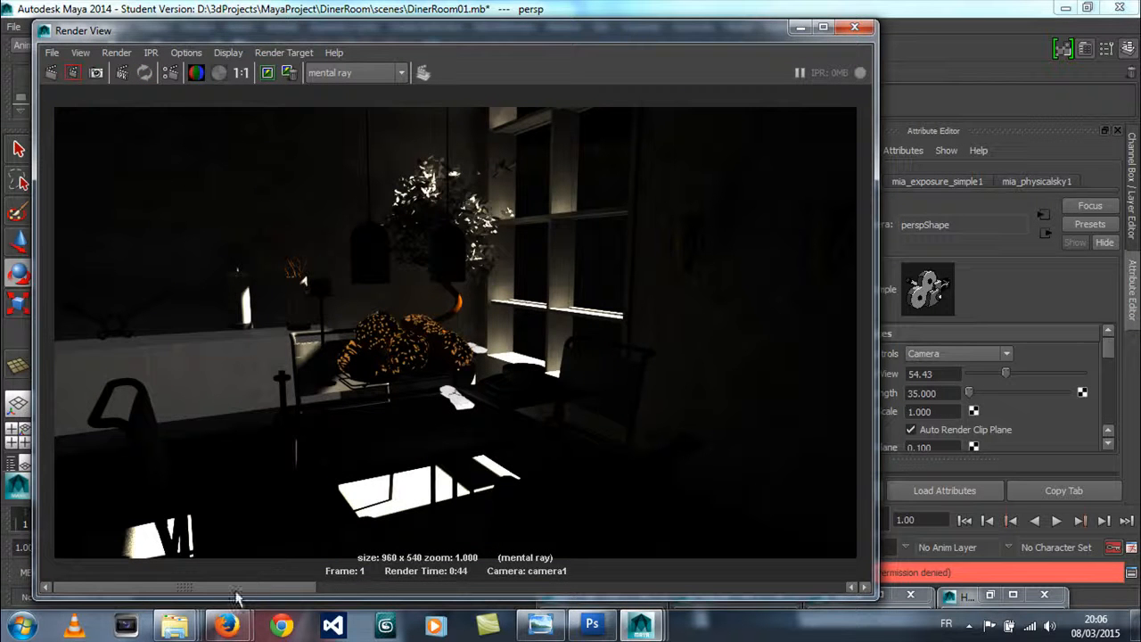
left_click(380, 590)
left_click_drag(465, 588, 526, 599)
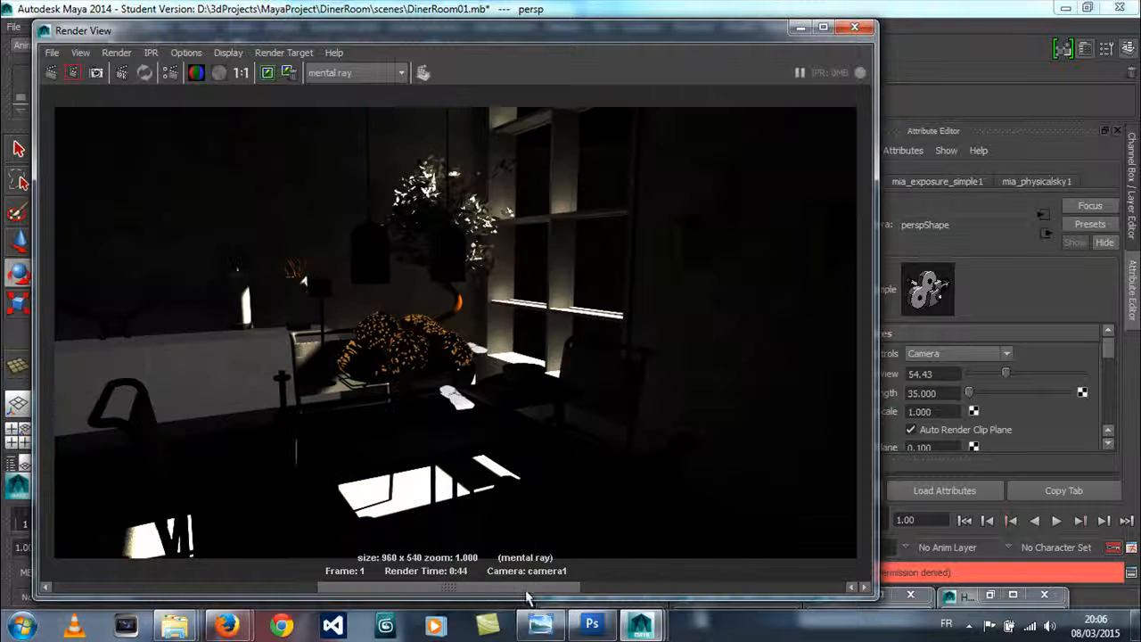
left_click(799, 28)
Step: Show the parameters of the persp camera's mia_exposure_simple1 exposure node
left_click(938, 182)
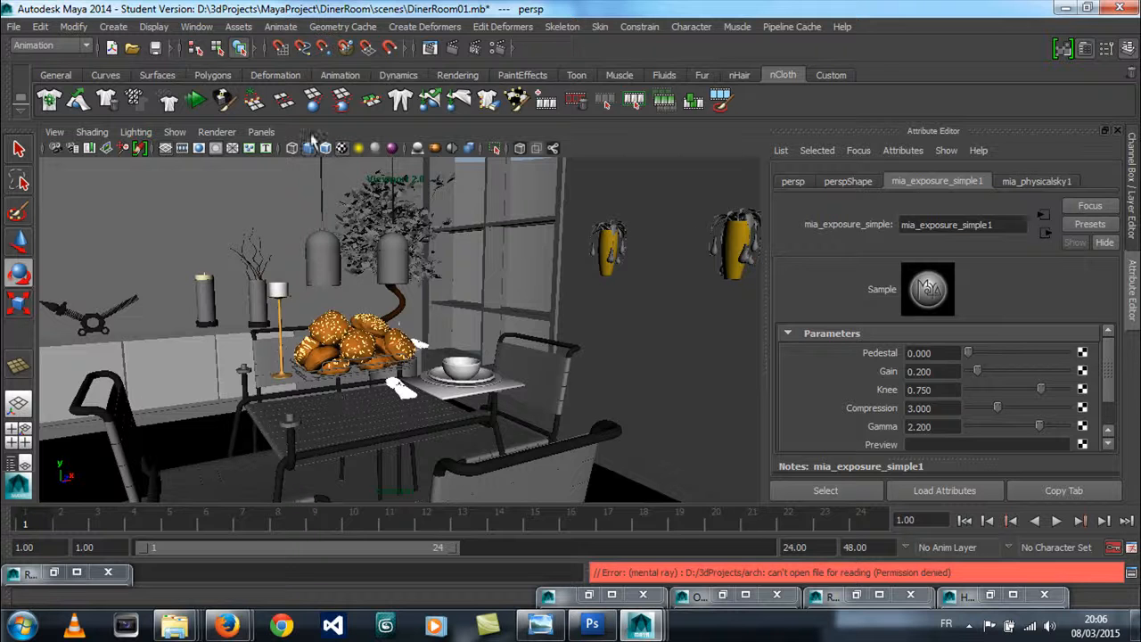
left_click(260, 133)
mouse_move(339, 148)
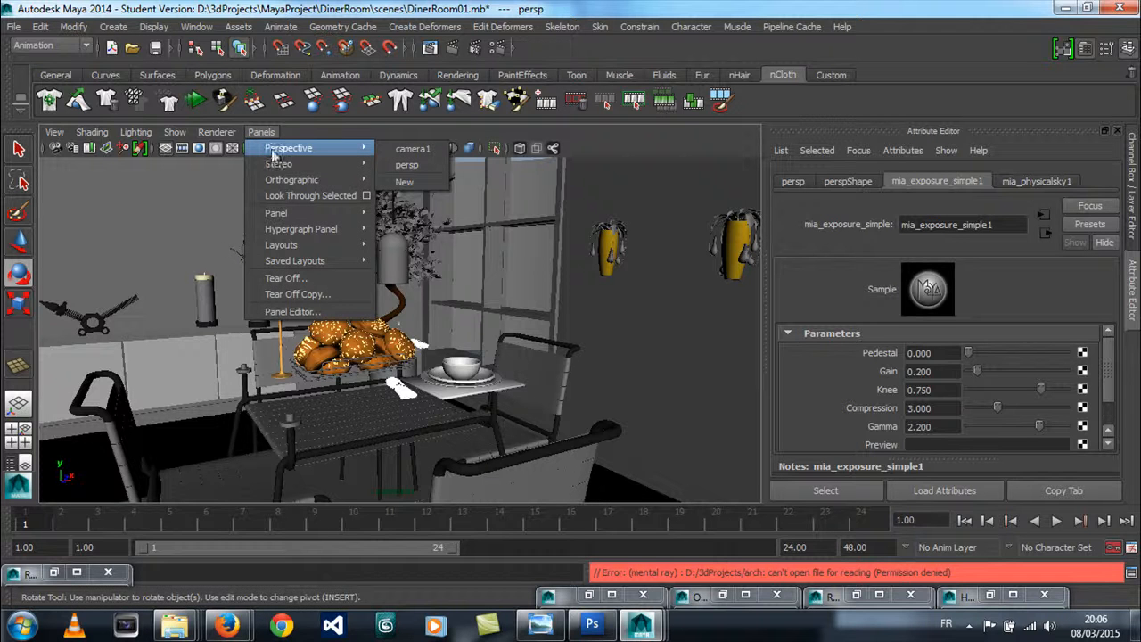
left_click(424, 165)
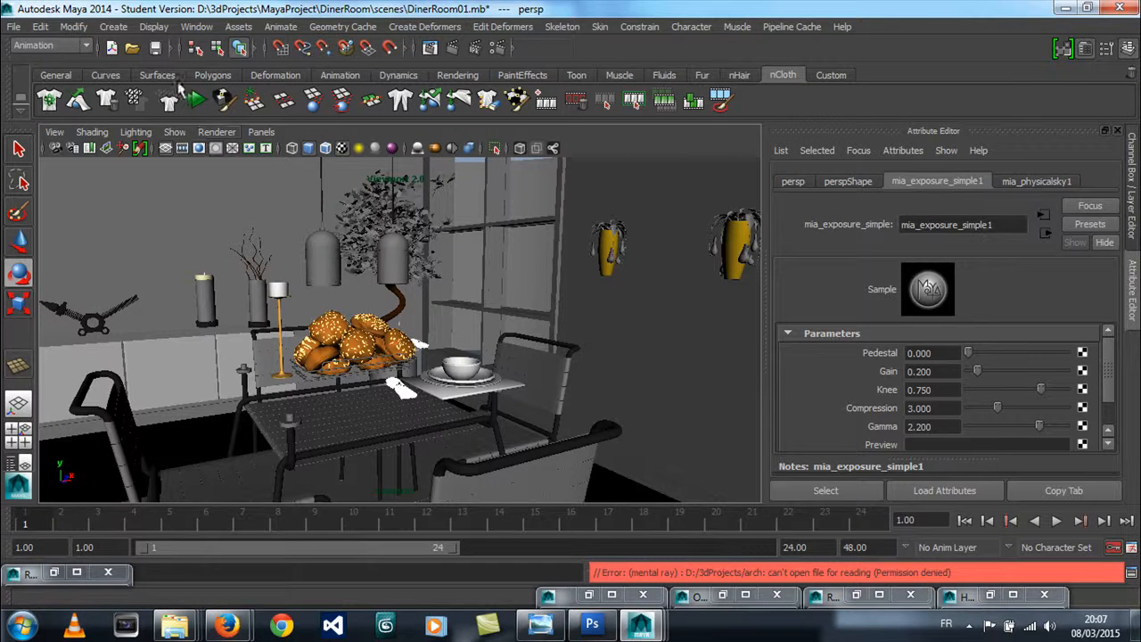
Step: Open the Hypershade and reposition its window so the Attribute Editor stays accessible
left_click(194, 27)
mouse_move(201, 71)
mouse_move(243, 87)
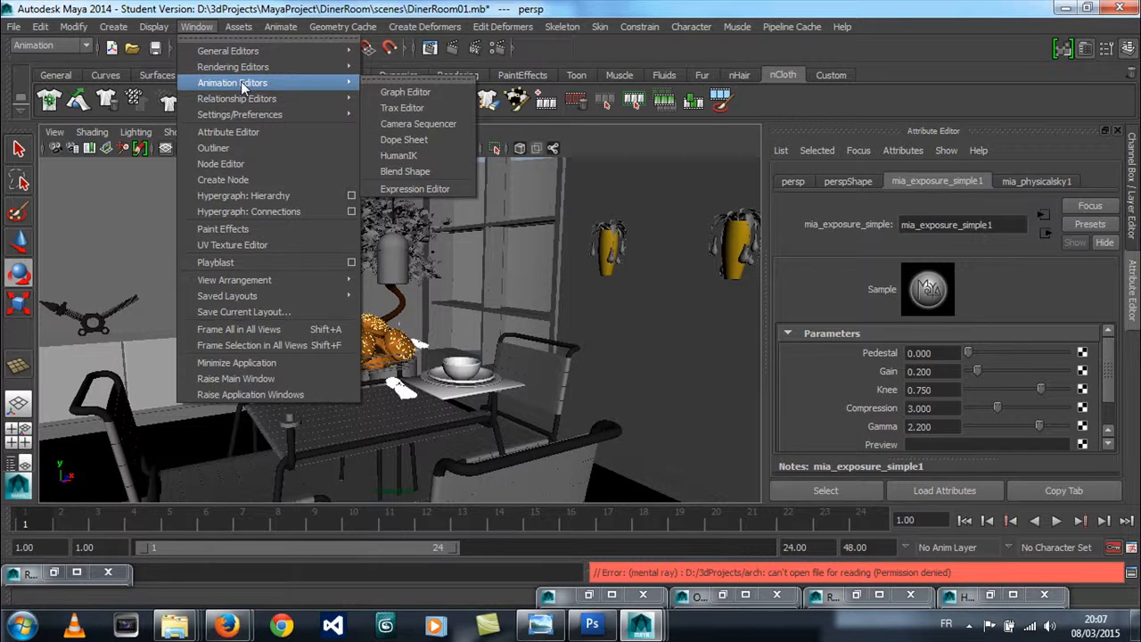
left_click(405, 107)
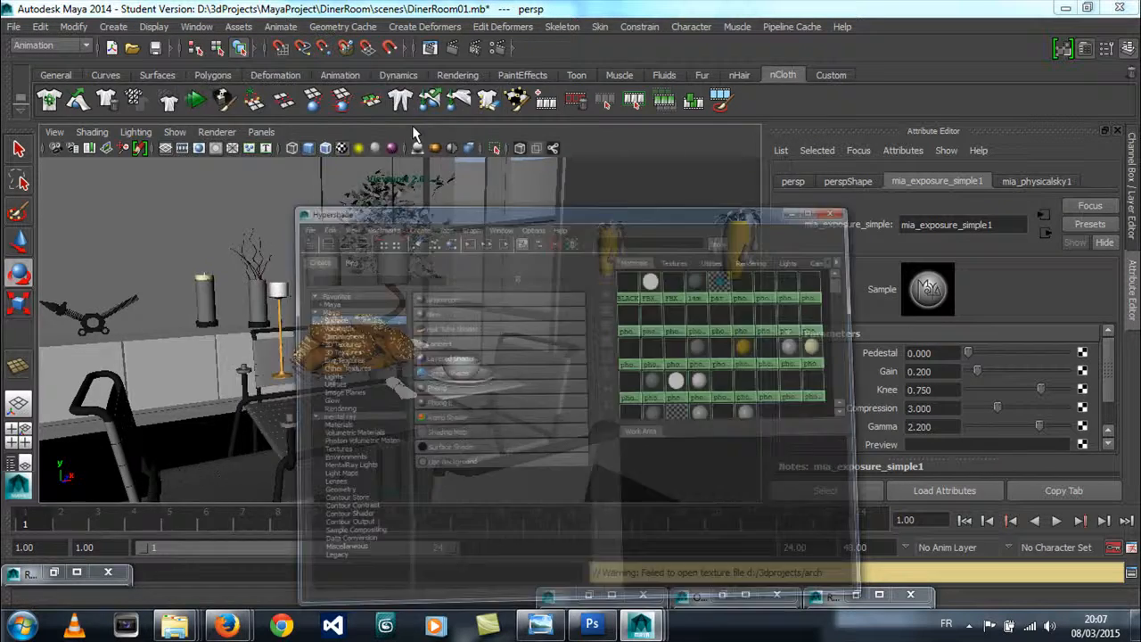
left_click_drag(416, 91, 352, 53)
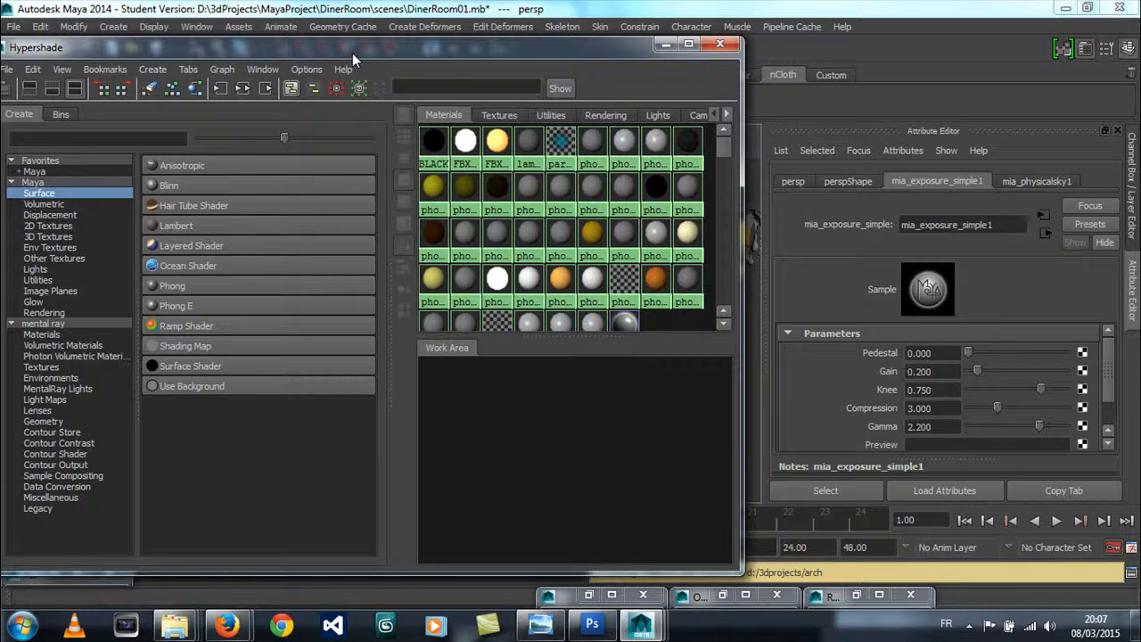
Step: Bring the cameraShape1 node from the scene's cameras into the Hypershade work area
left_click(695, 116)
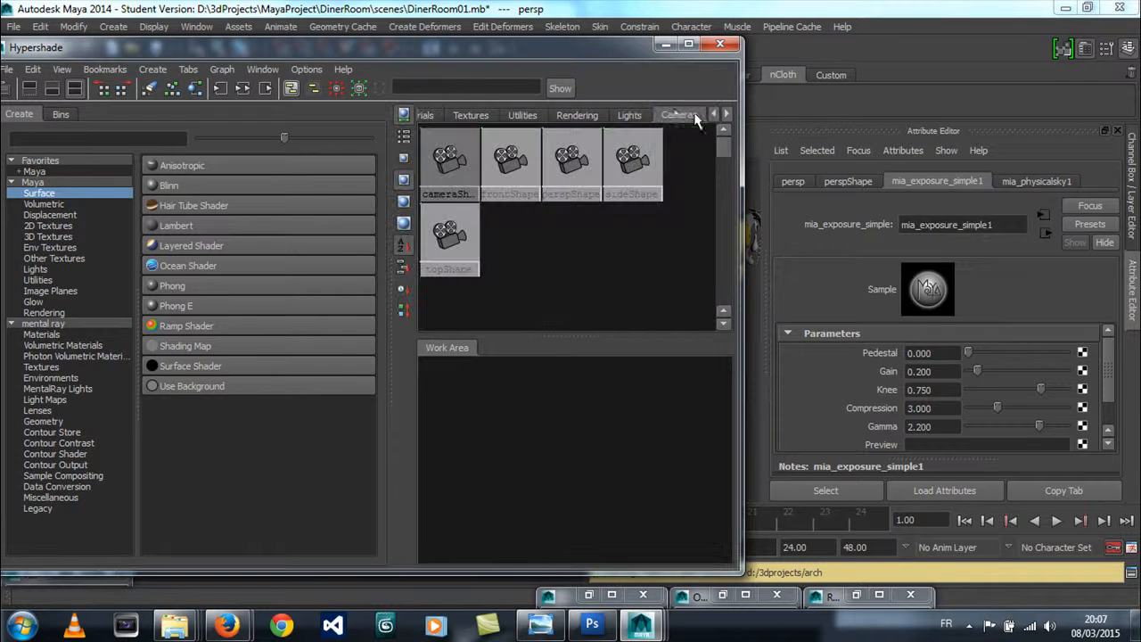
left_click(452, 160)
middle_click_drag(462, 135, 513, 412)
left_click_drag(488, 460, 478, 458)
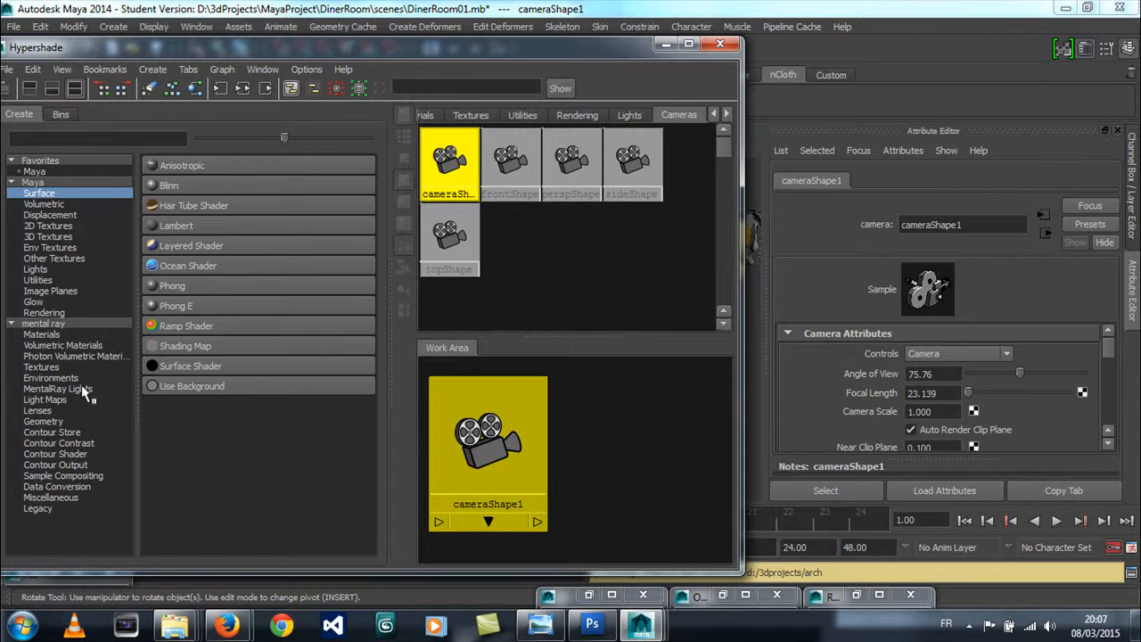
Step: Create a mental ray mia_exposure_simple lens node and place it beside cameraShape1 in the work area
left_click(44, 324)
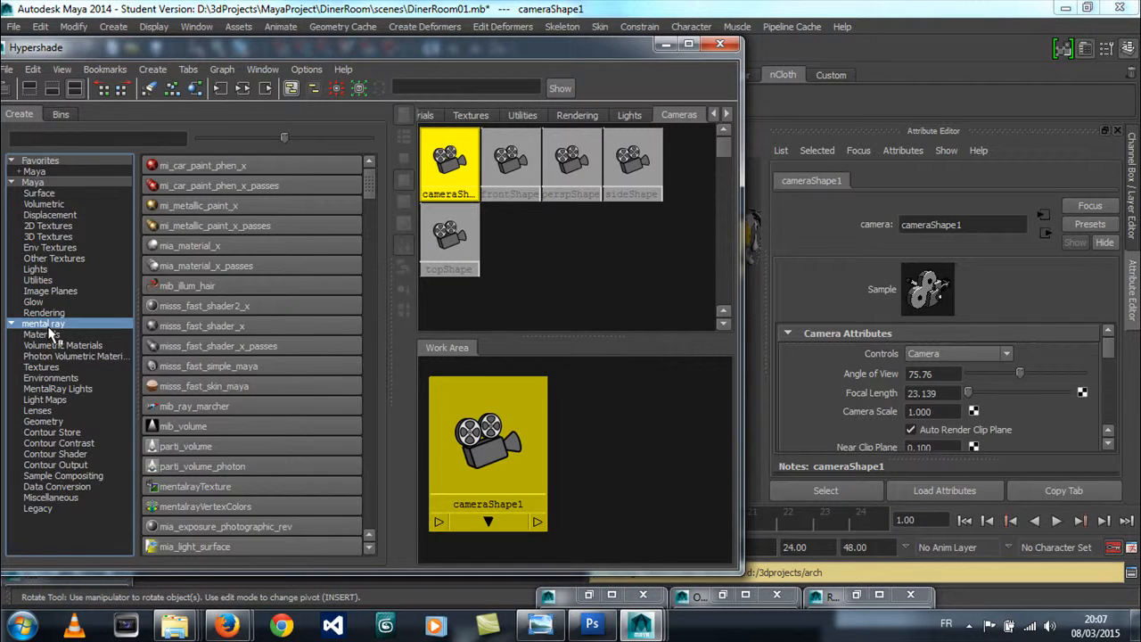
left_click(40, 411)
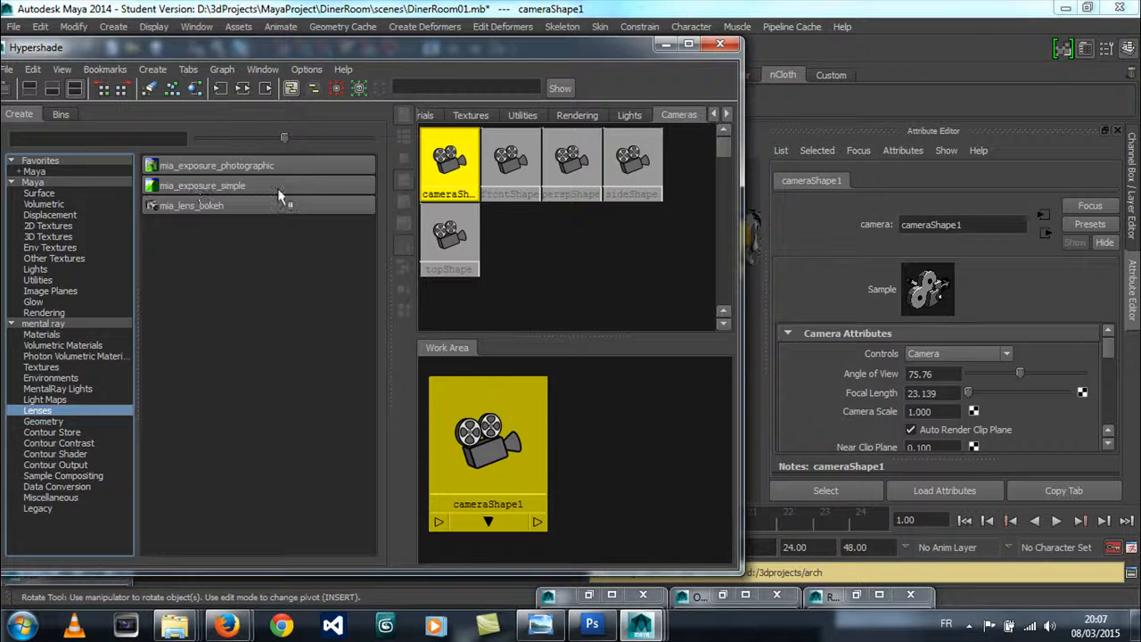
left_click(178, 189)
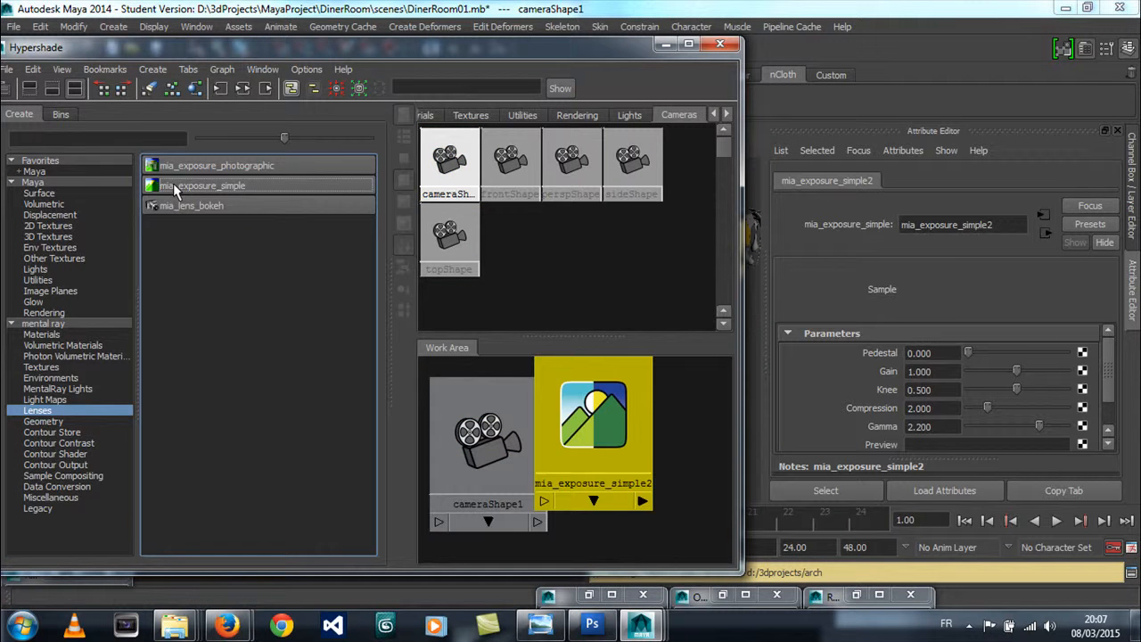
left_click_drag(619, 442, 617, 433)
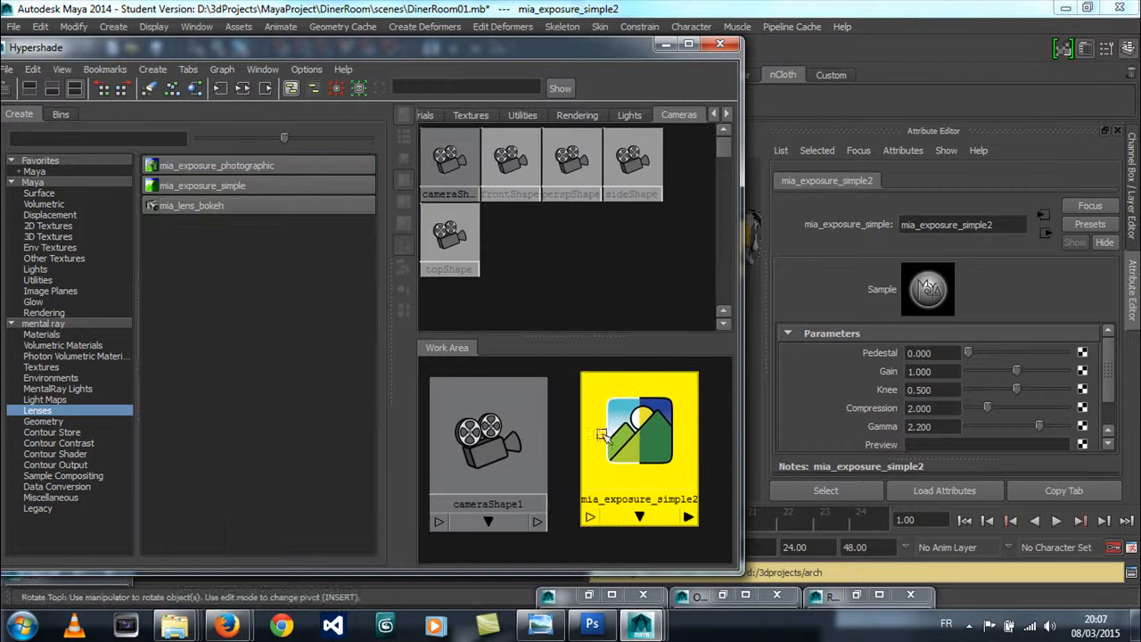
Step: Connect the new mia_exposure_simple node to cameraShape1 with the default connection
scroll(567, 447, "down", 2)
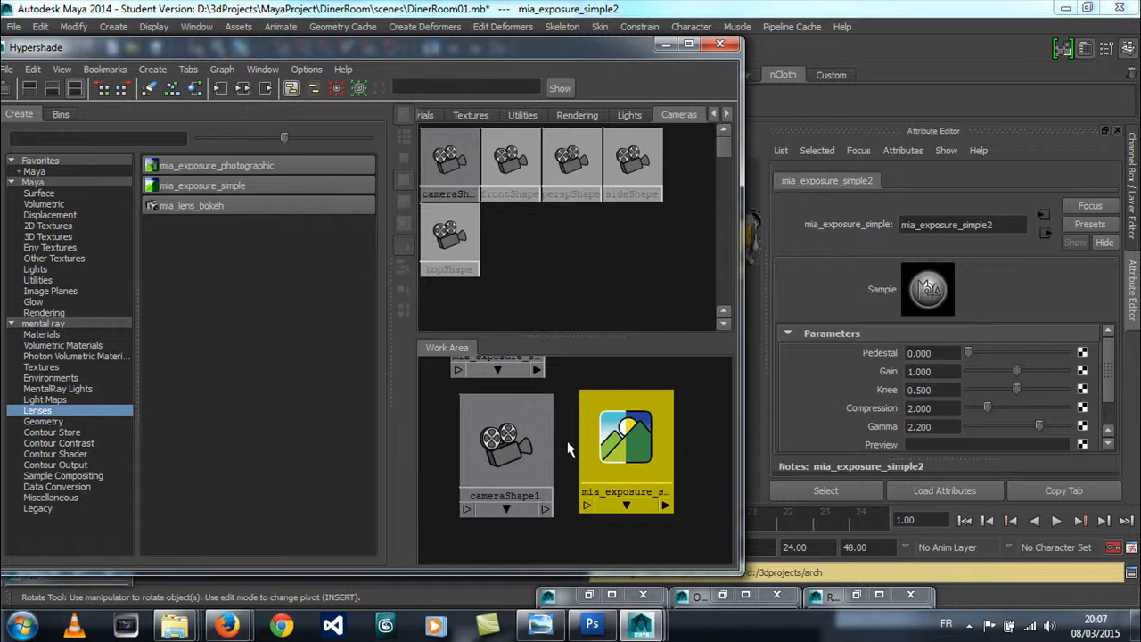
scroll(568, 448, "down", 2)
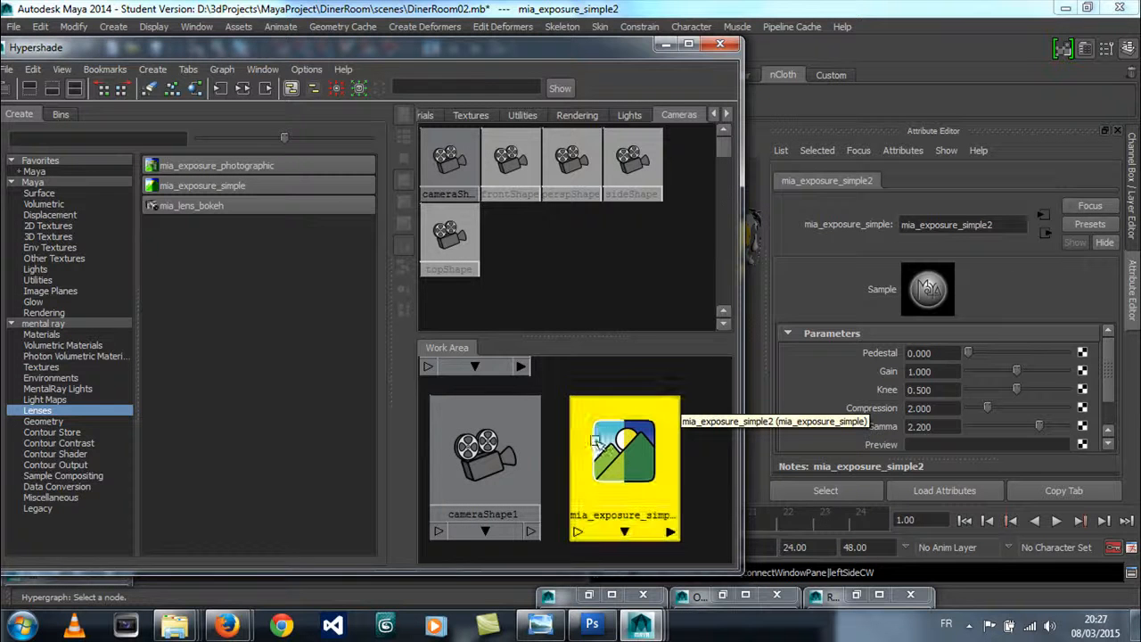
middle_click_drag(637, 451, 455, 472)
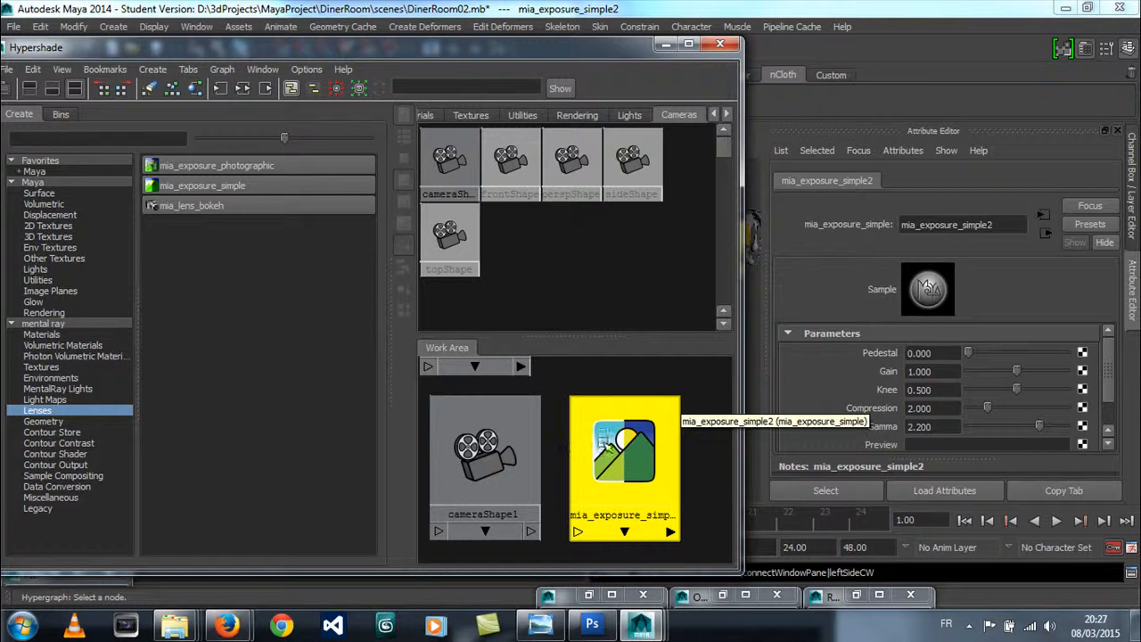
middle_click_drag(636, 451, 474, 448)
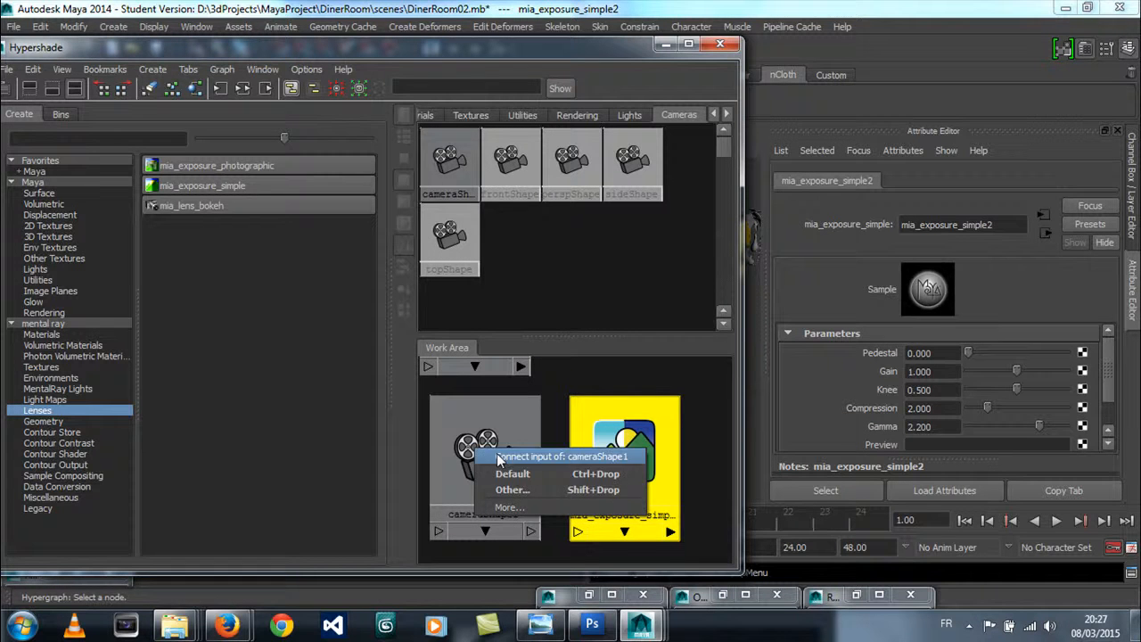
left_click(507, 471)
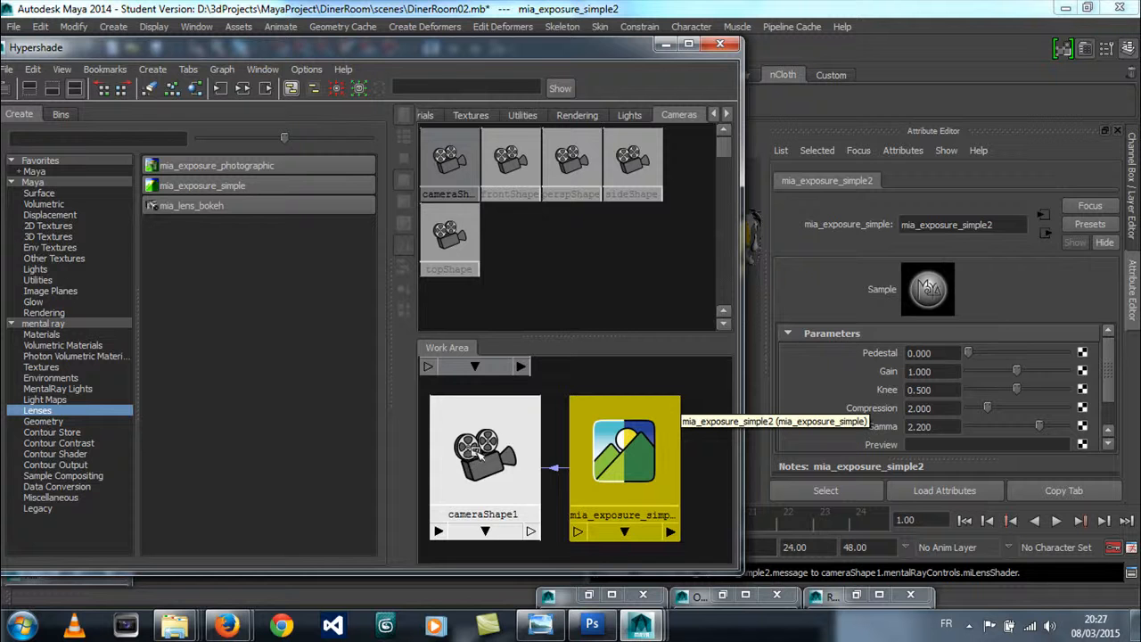
Step: Minimize the Hypershade, restore the Render View, and render camera1 again with mental ray
left_click(663, 45)
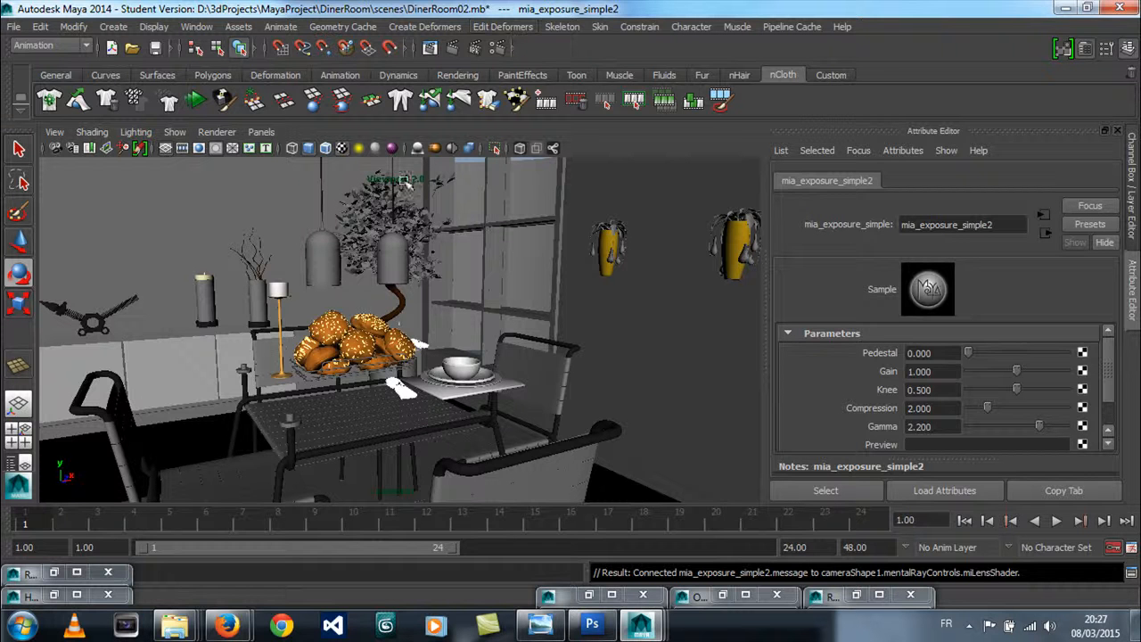
left_click(54, 573)
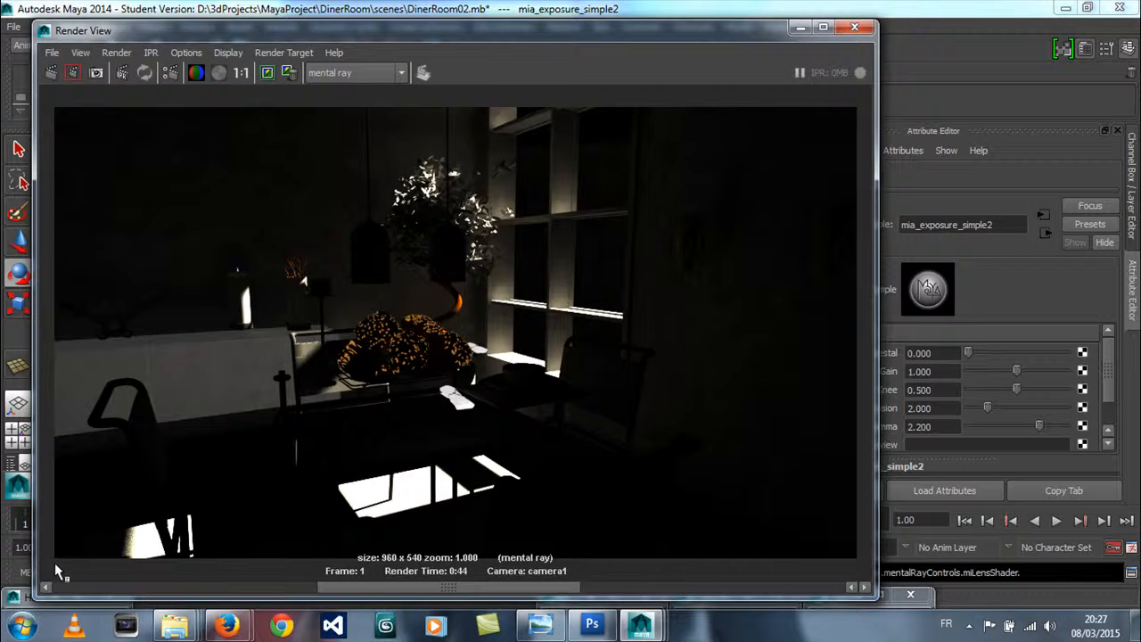
left_click(186, 53)
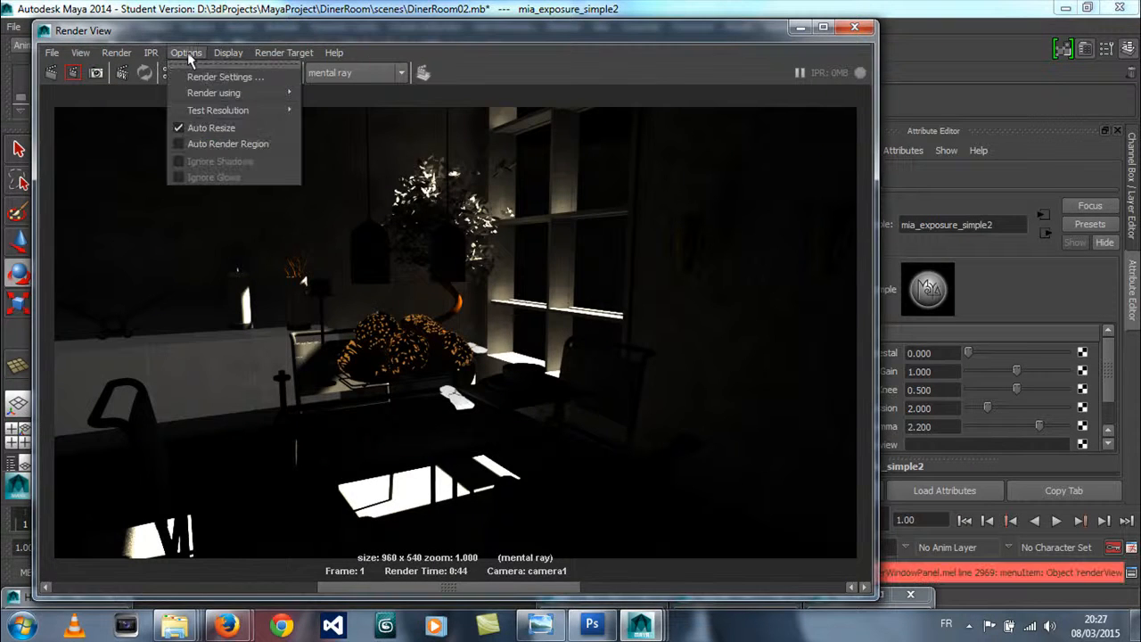
mouse_move(181, 98)
left_click(150, 53)
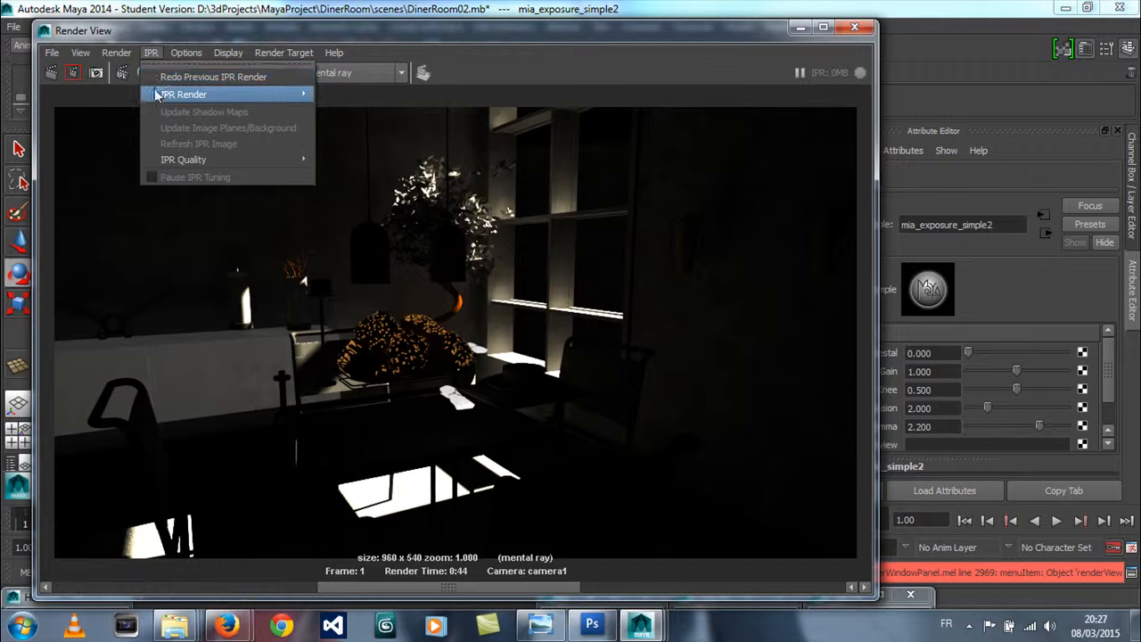
left_click(480, 55)
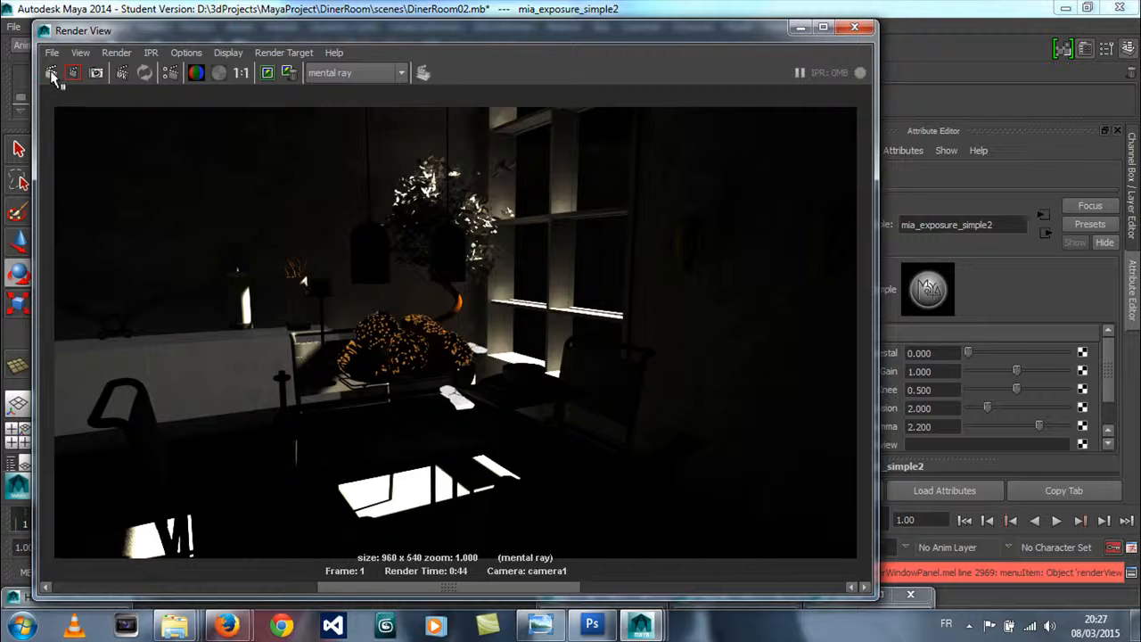
left_click(50, 73)
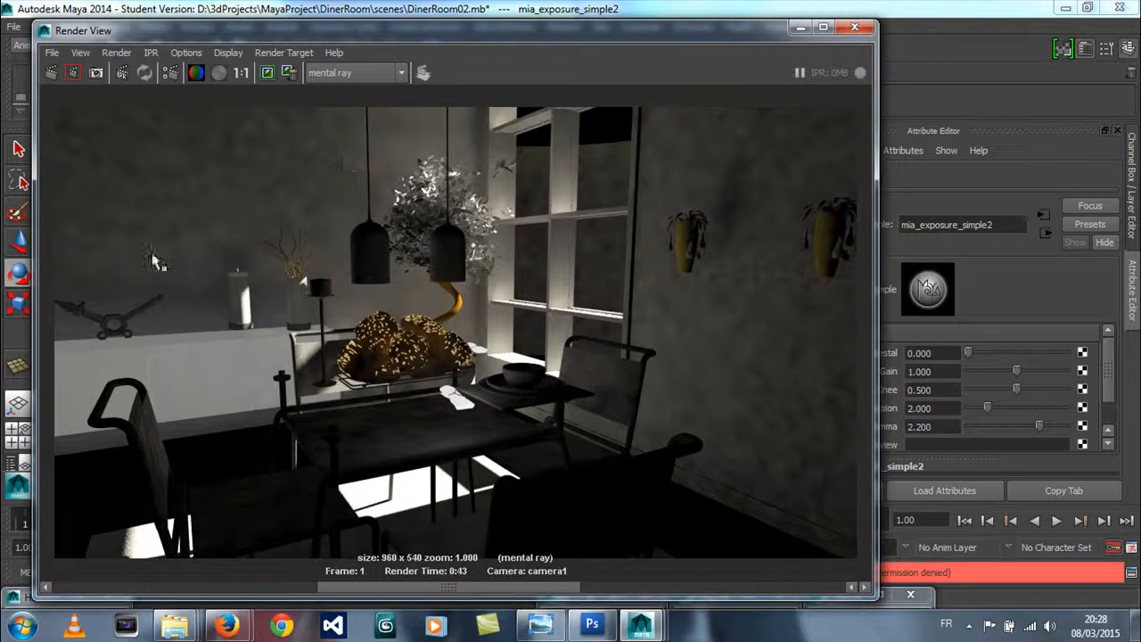
Step: Keep the new camera1 render and compare it with the earlier stored renders
left_click(267, 72)
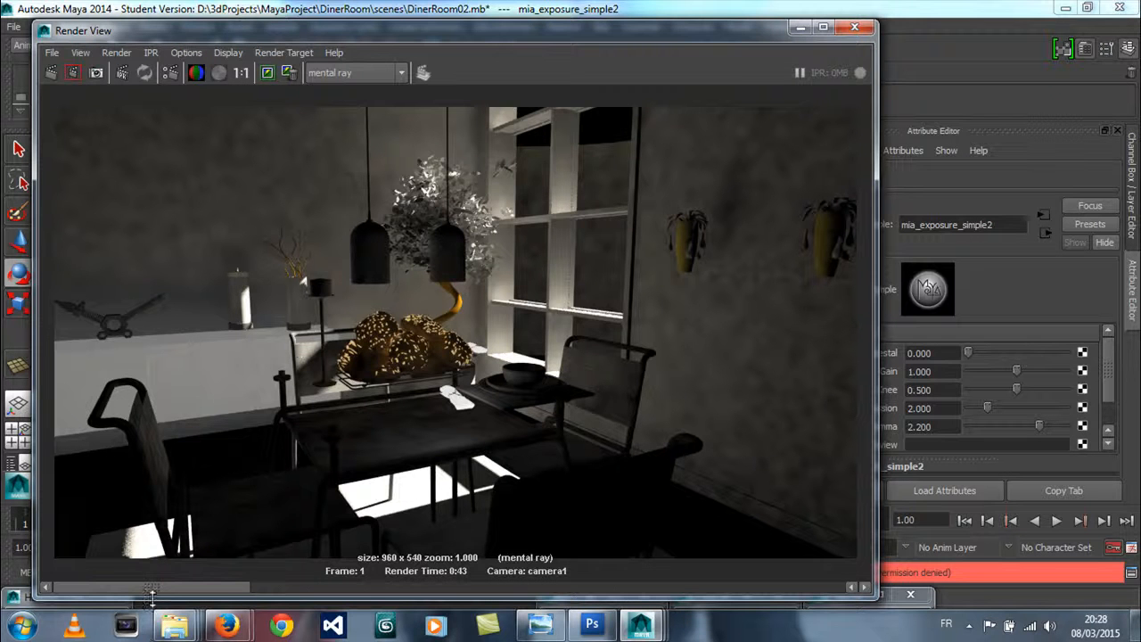
left_click_drag(152, 591, 66, 591)
left_click(798, 28)
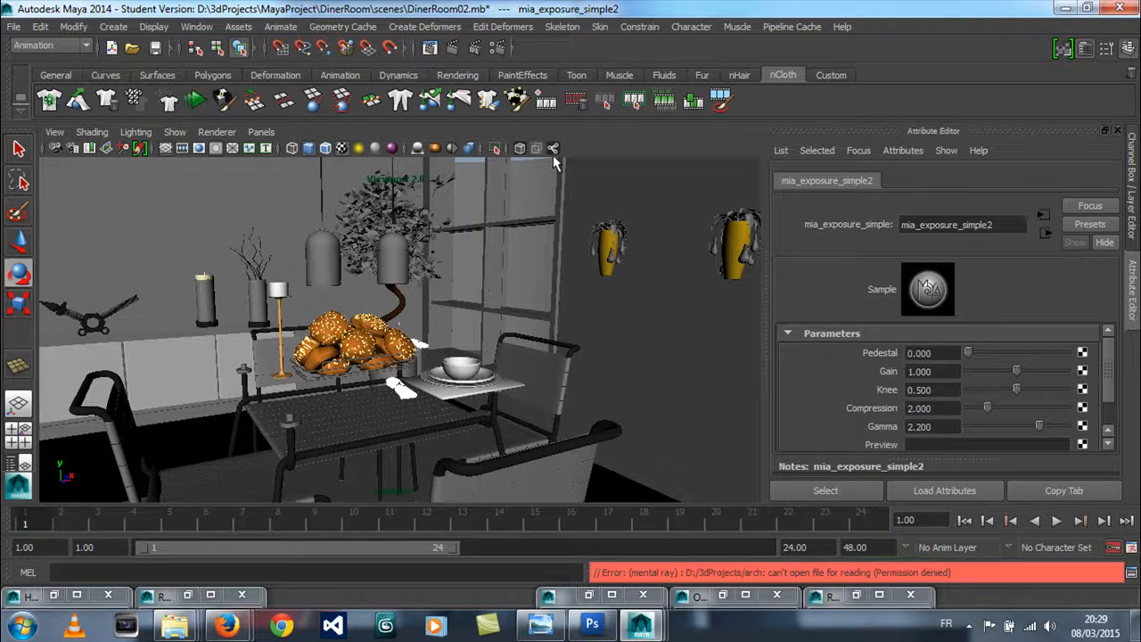
Step: Review the Global Illumination and Final Gathering options in the Indirect Lighting render settings
left_click(187, 595)
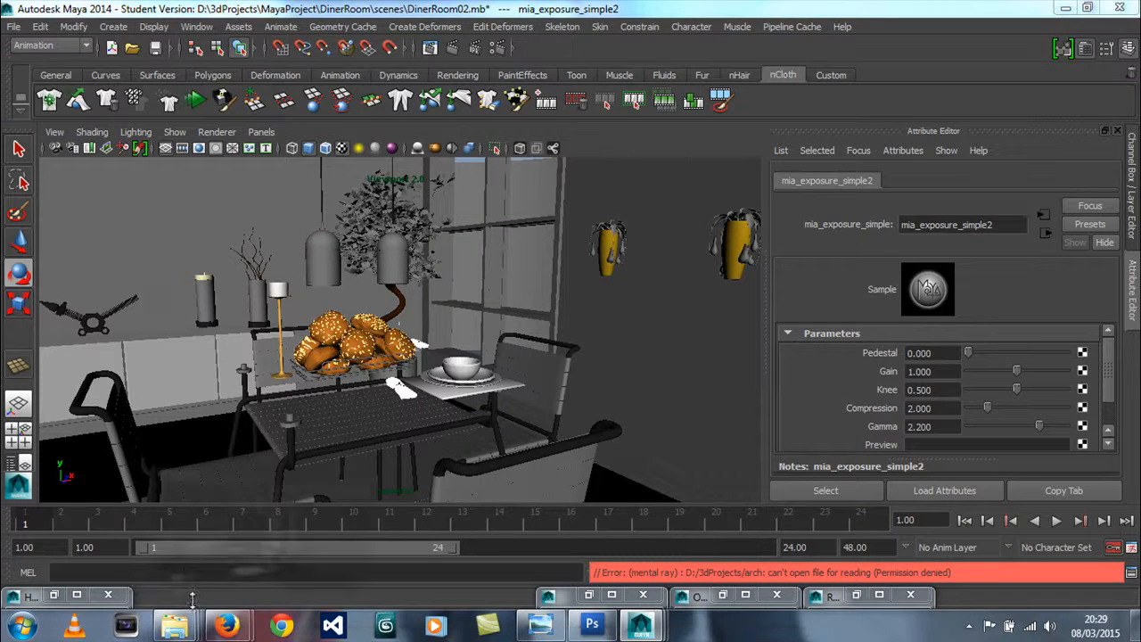
left_click(186, 53)
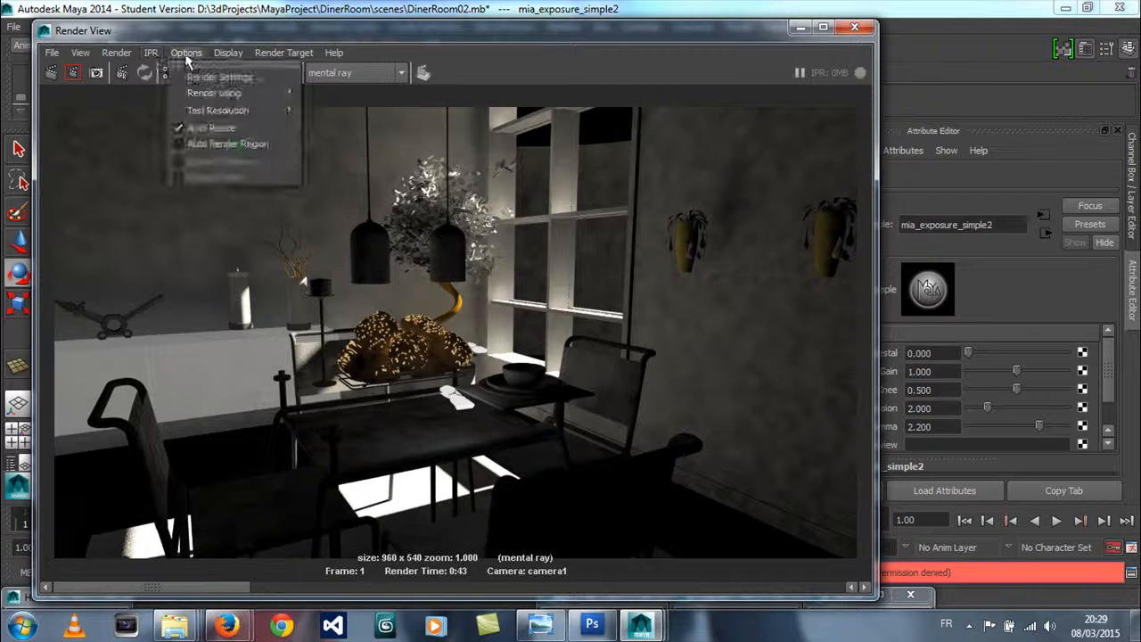
left_click(214, 77)
left_click_drag(730, 31, 505, 19)
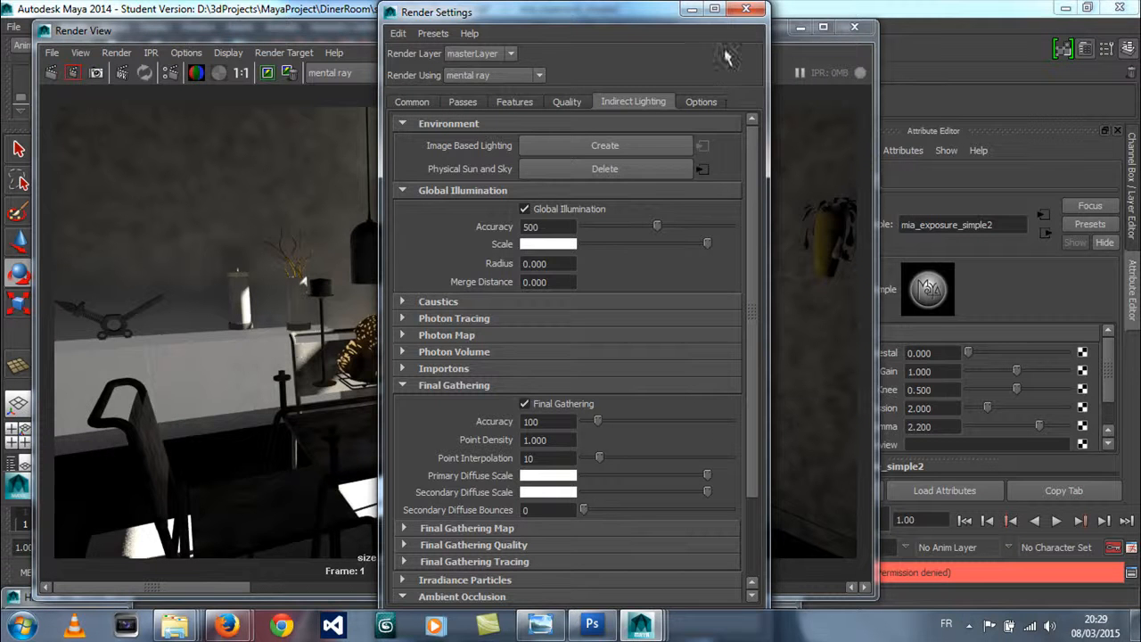
left_click(692, 9)
left_click(801, 28)
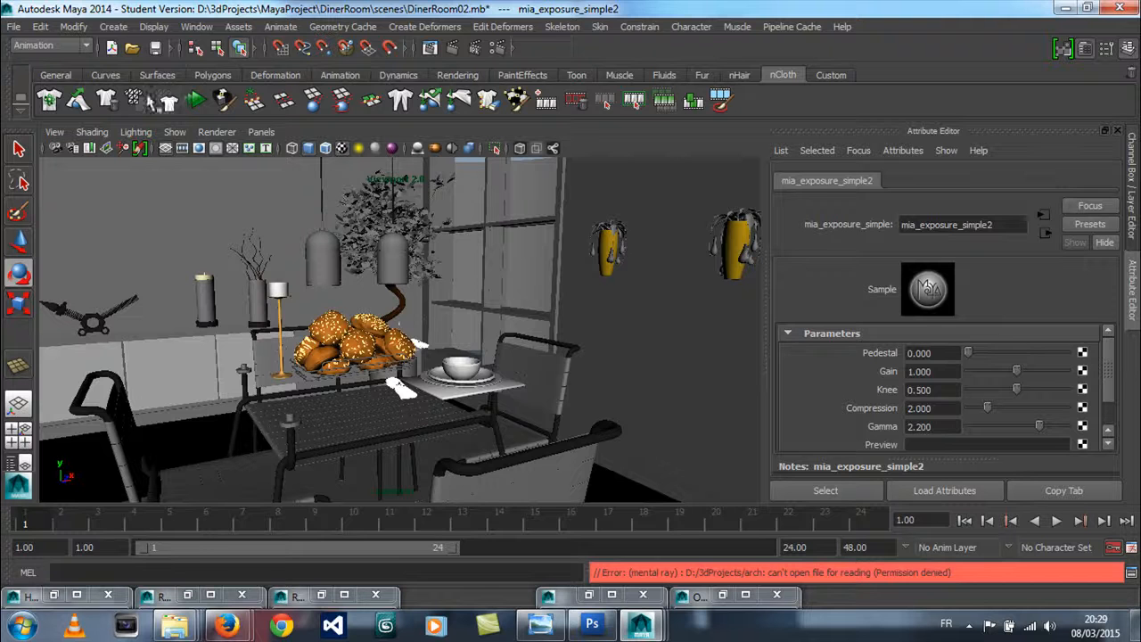
Step: Create an area light and switch the viewport to the persp camera
left_click(114, 27)
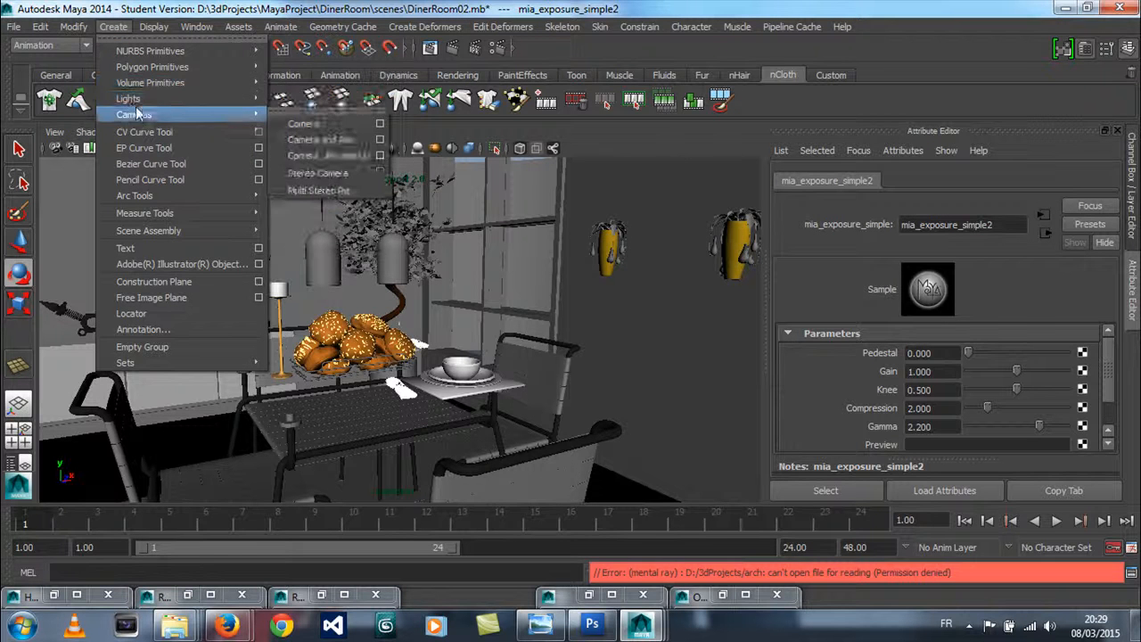
mouse_move(241, 98)
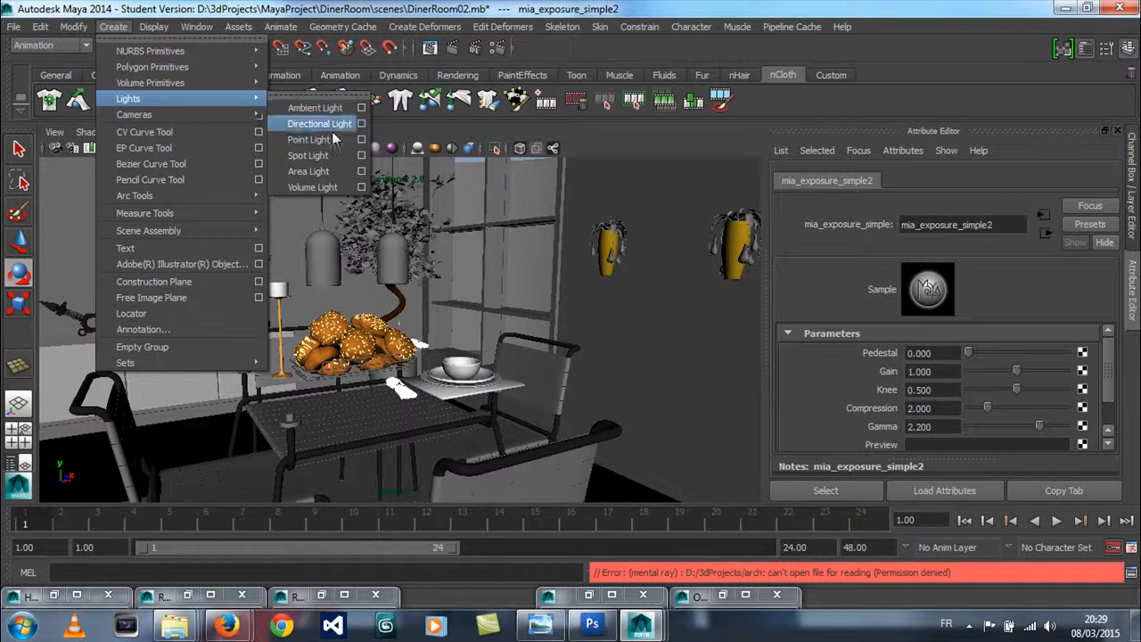
left_click(319, 177)
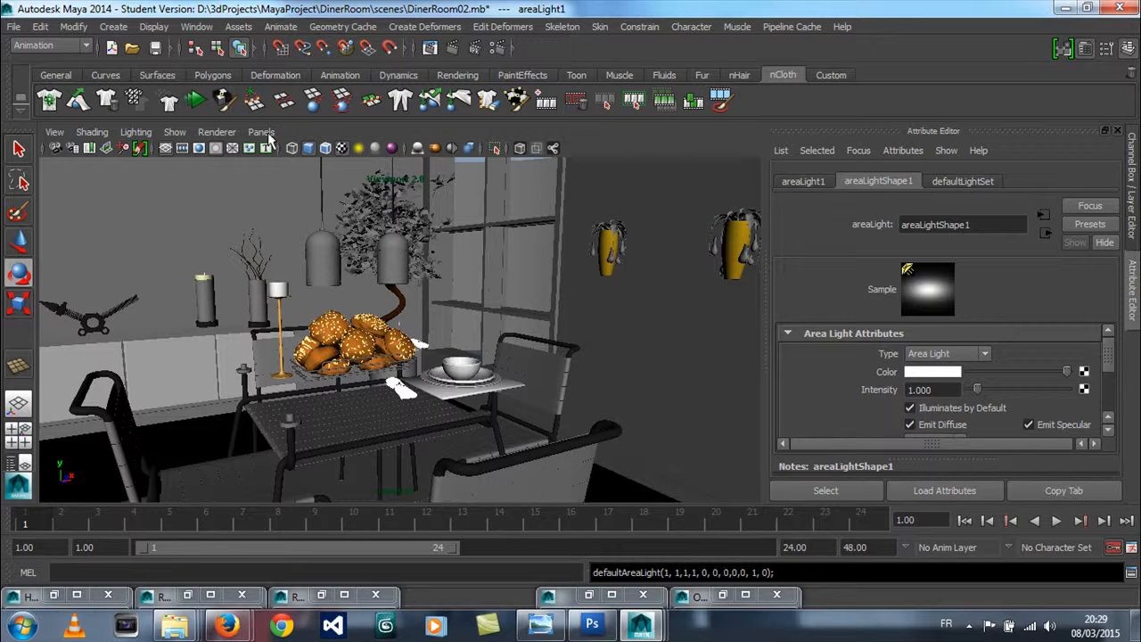
left_click(261, 132)
mouse_move(306, 163)
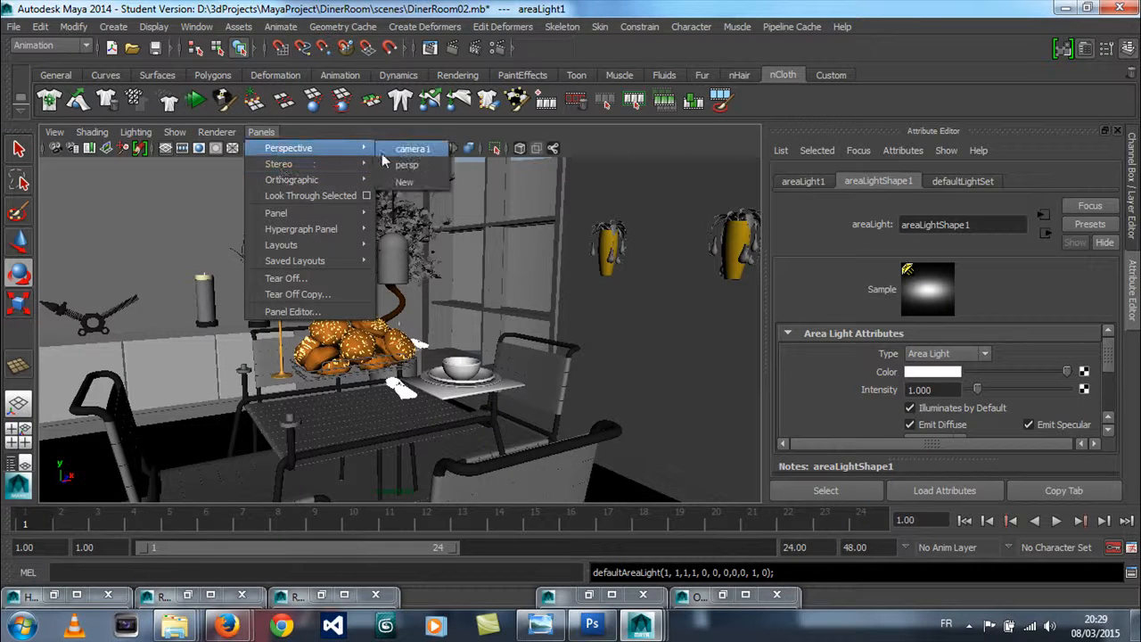
left_click(404, 184)
Step: Enlarge the area light in width and height with the Scale tool
left_click_drag(420, 322, 332, 398, "alt")
middle_click_drag(314, 407, 400, 365, "alt")
scroll(372, 384, "down", 3)
left_click_drag(372, 384, 260, 449, "alt")
scroll(260, 449, "up", 4)
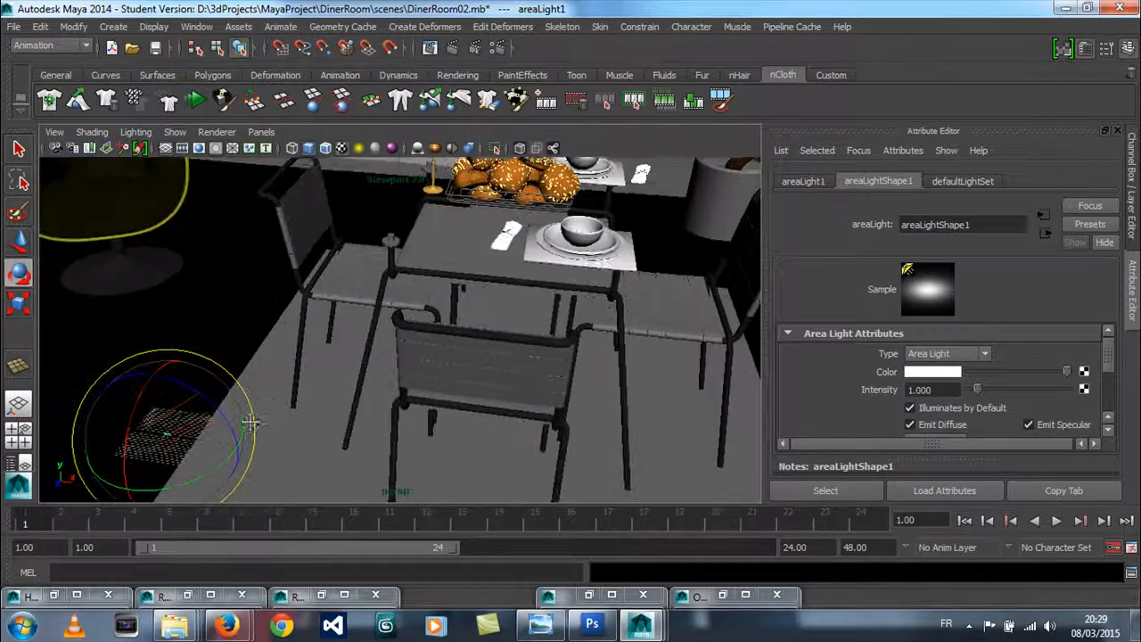
middle_click_drag(250, 420, 329, 331, "alt")
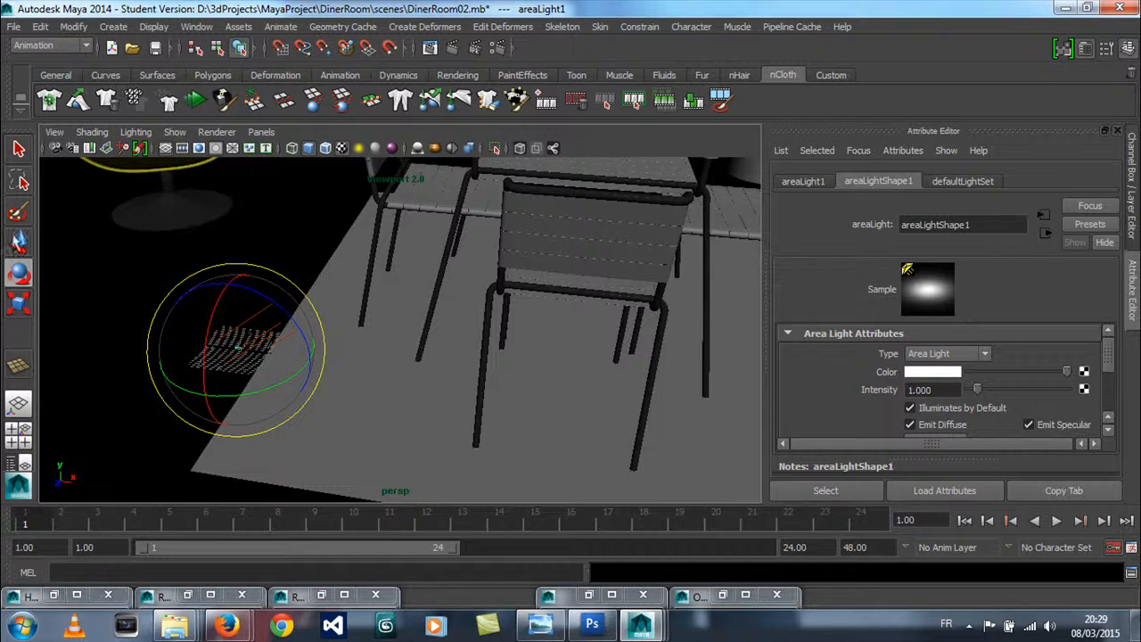
left_click(16, 305)
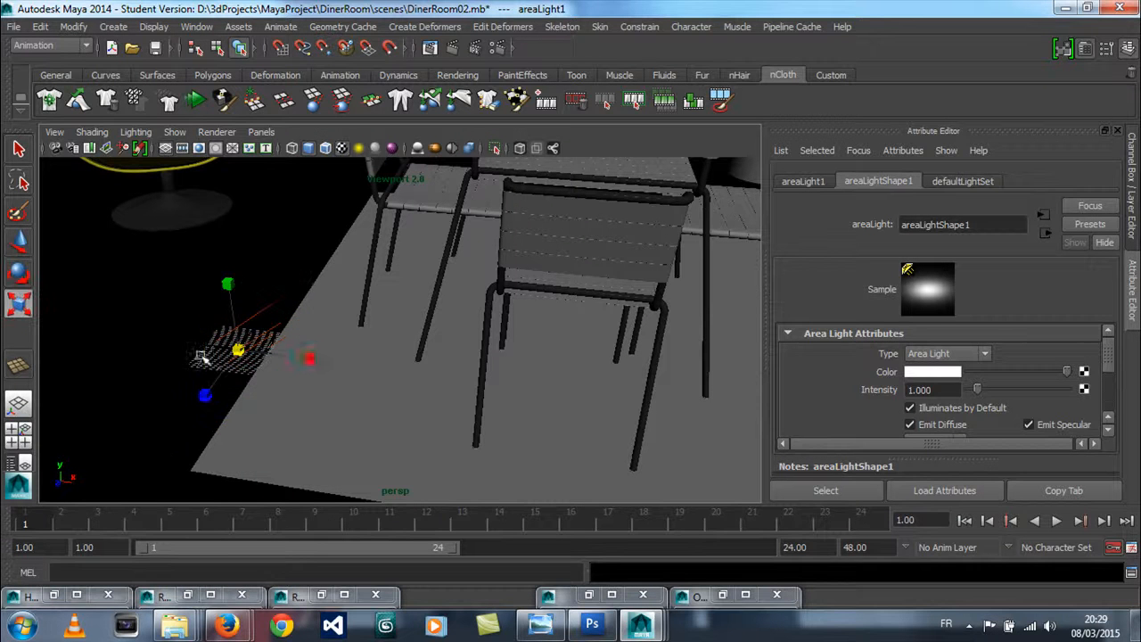
left_click(309, 359)
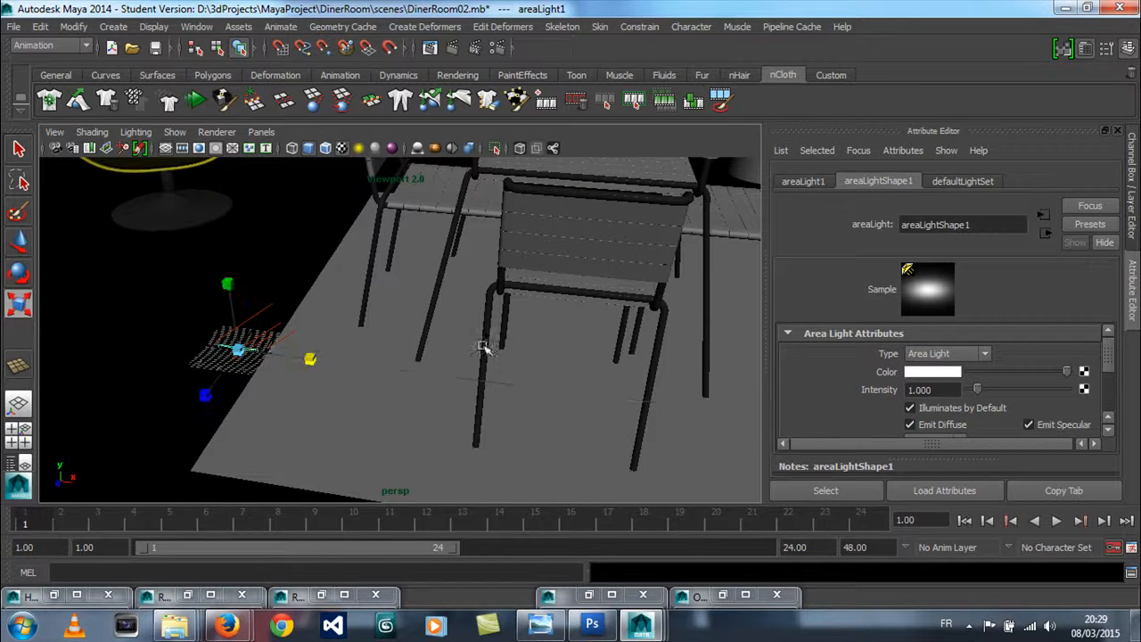
left_click(229, 282)
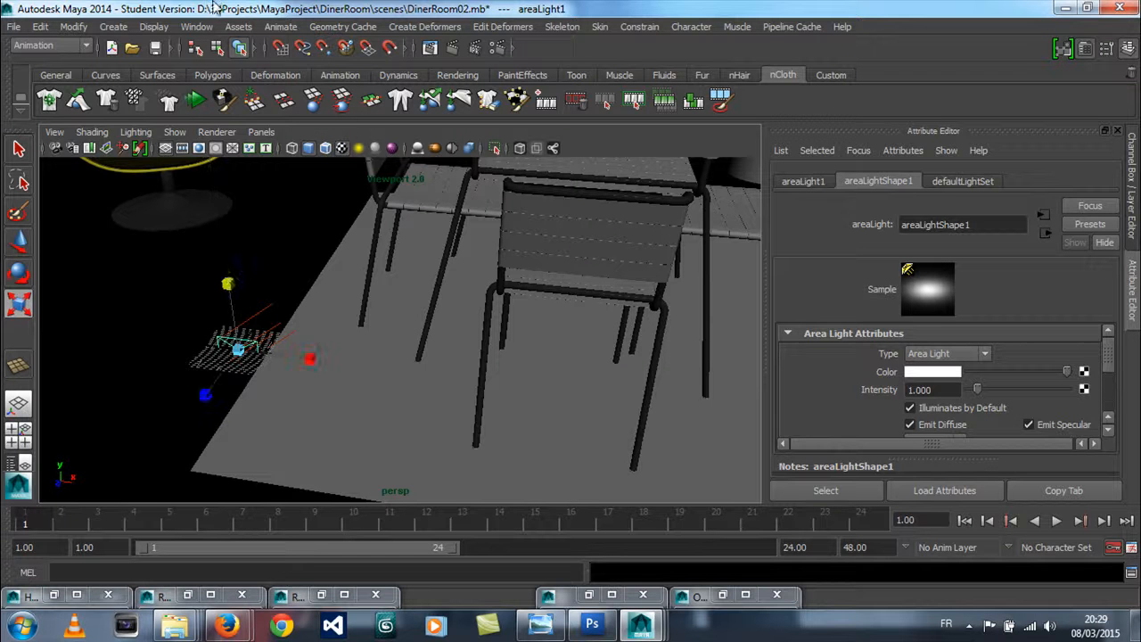
left_click_drag(229, 284, 218, 205)
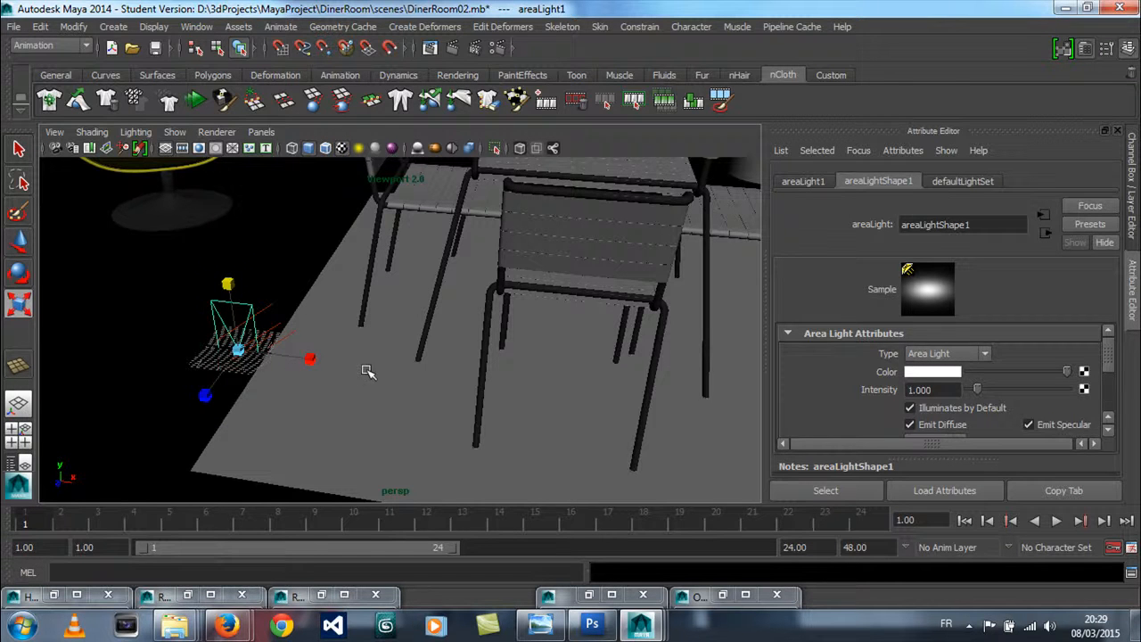
left_click_drag(310, 360, 502, 366)
left_click_drag(229, 283, 217, 16)
Step: Move the area light out of the room to just outside the window, at about X 320.6, Y 100.5, Z -234.9
middle_click_drag(288, 323, 292, 354, "alt")
scroll(292, 357, "down", 5)
left_click_drag(349, 376, 262, 383, "alt")
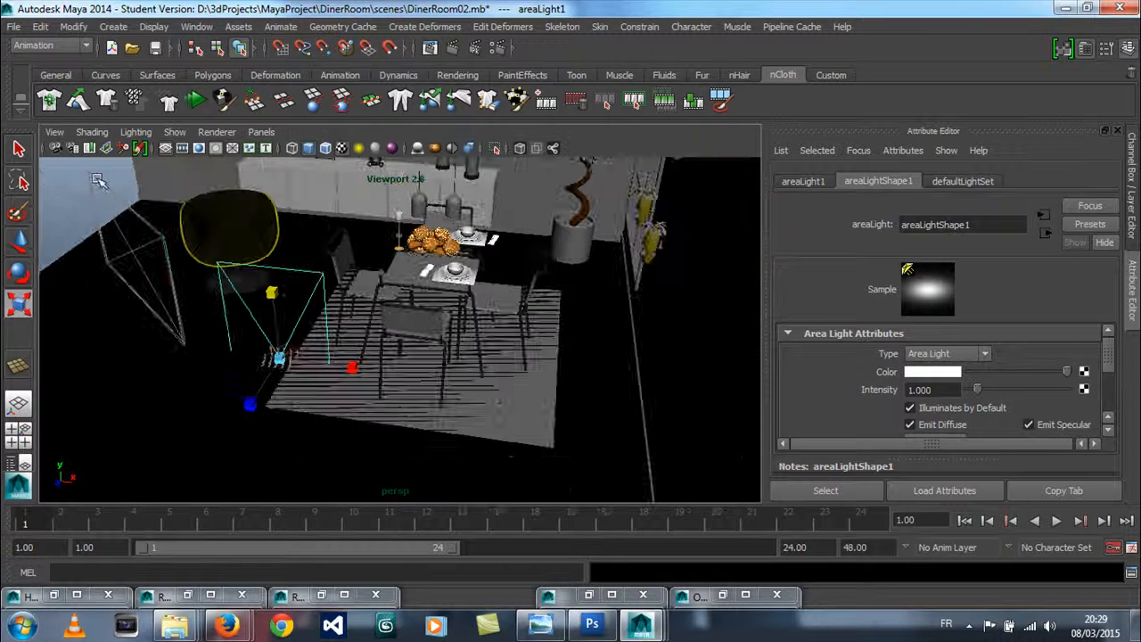
left_click(18, 241)
left_click_drag(317, 359, 640, 361)
key("f")
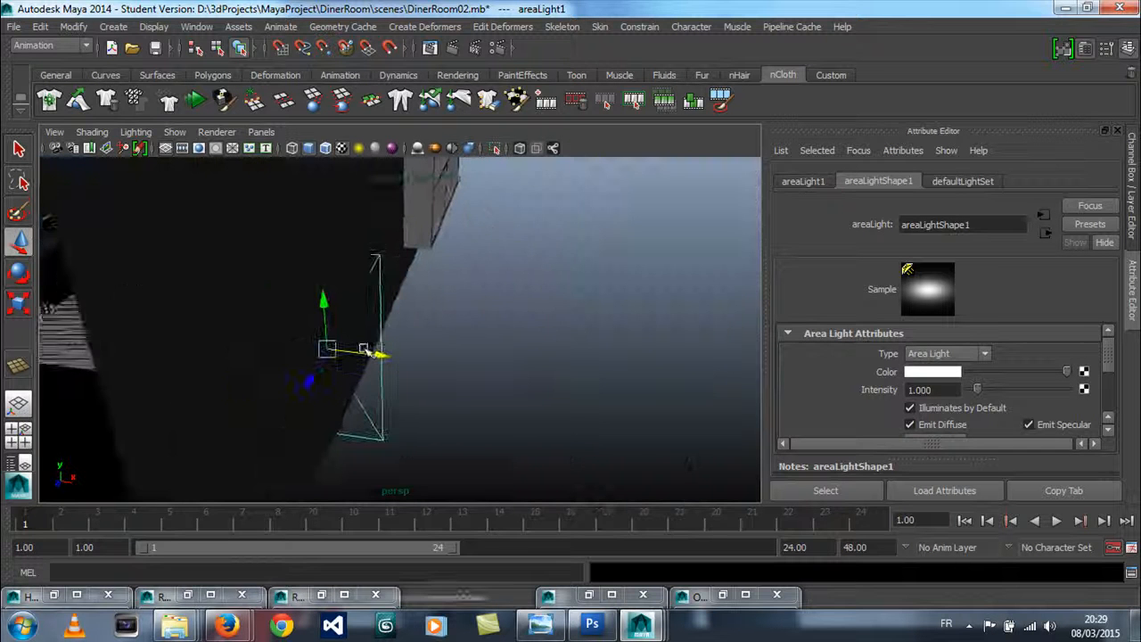
left_click_drag(334, 351, 504, 371, "alt")
left_click_drag(362, 387, 445, 413)
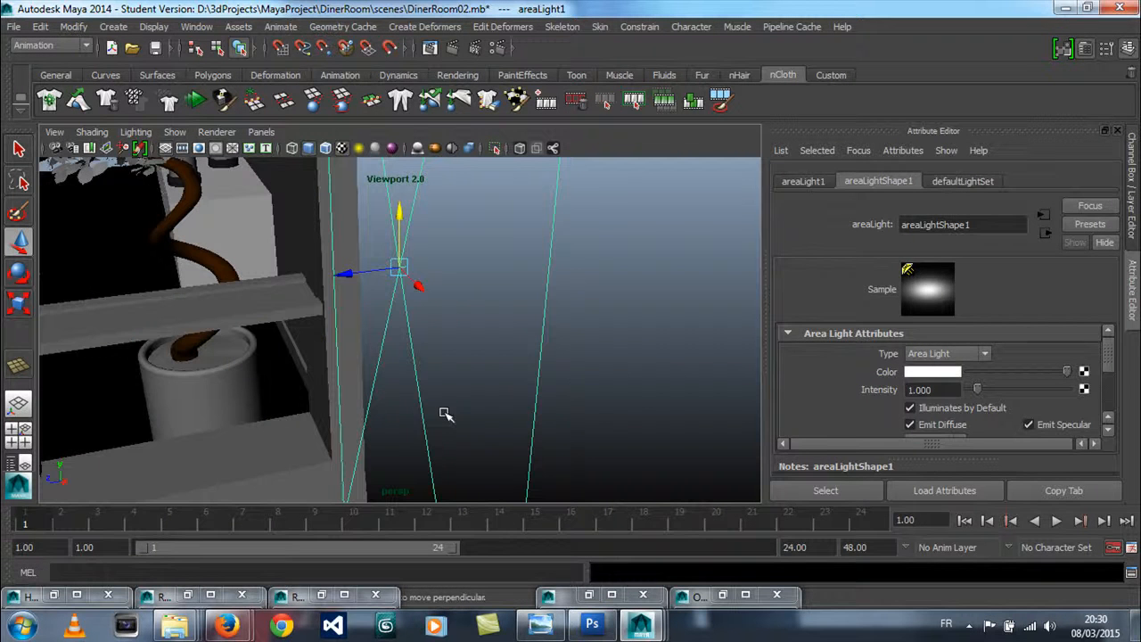
left_click(582, 394)
left_click(399, 301)
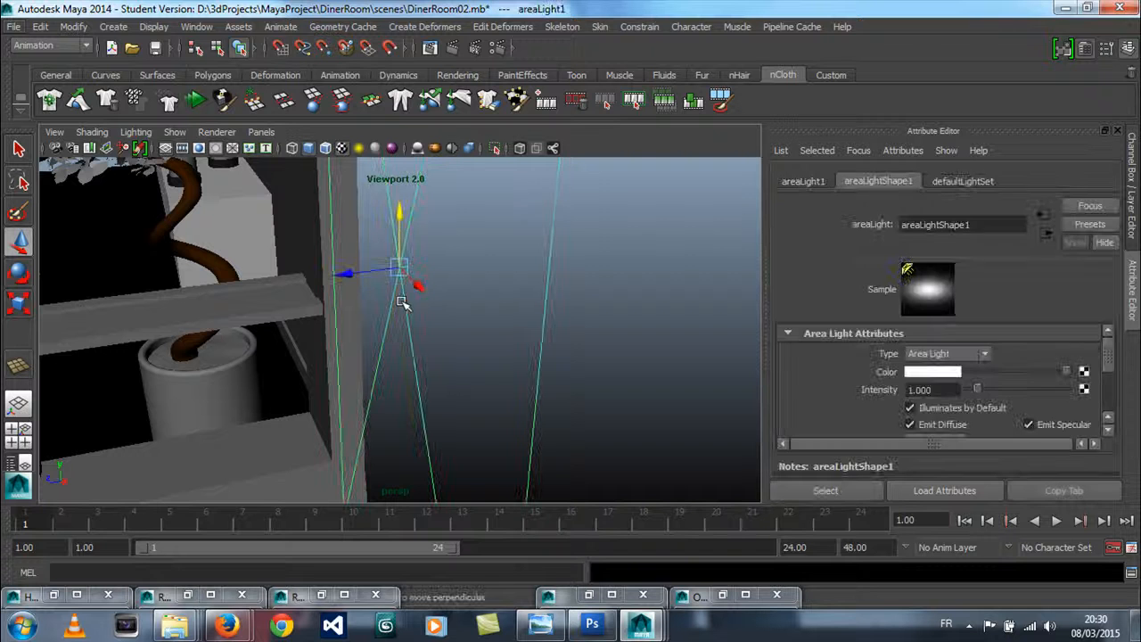
left_click_drag(354, 315, 195, 134, "alt")
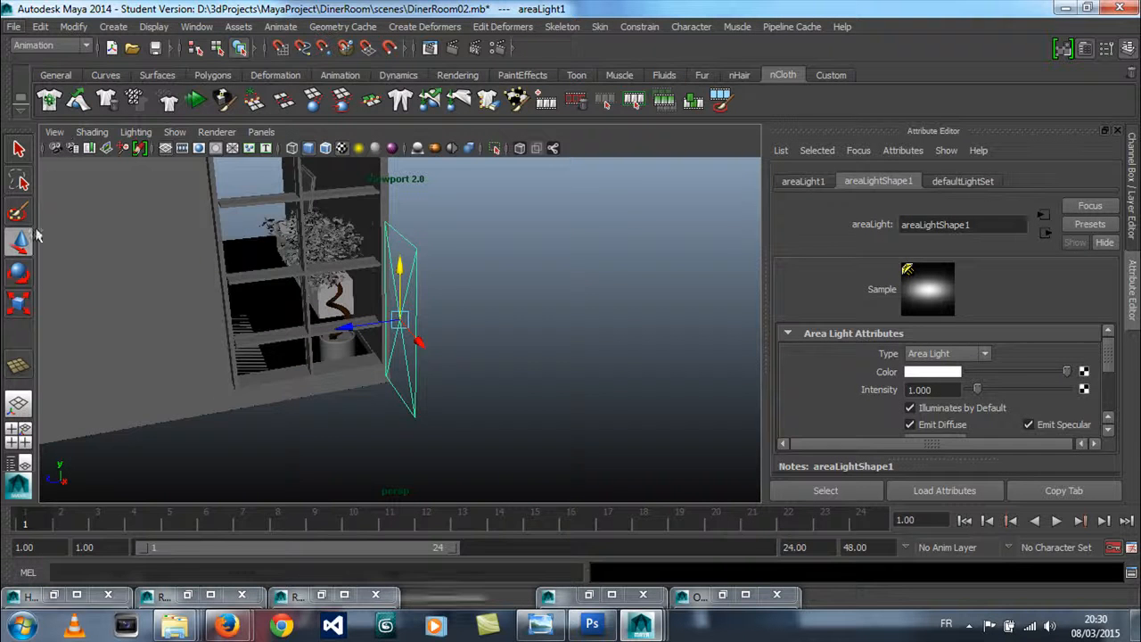
Step: Rotate the area light 90 degrees about Y
left_click(18, 272)
scroll(393, 357, "up", 5)
scroll(419, 343, "up", 3)
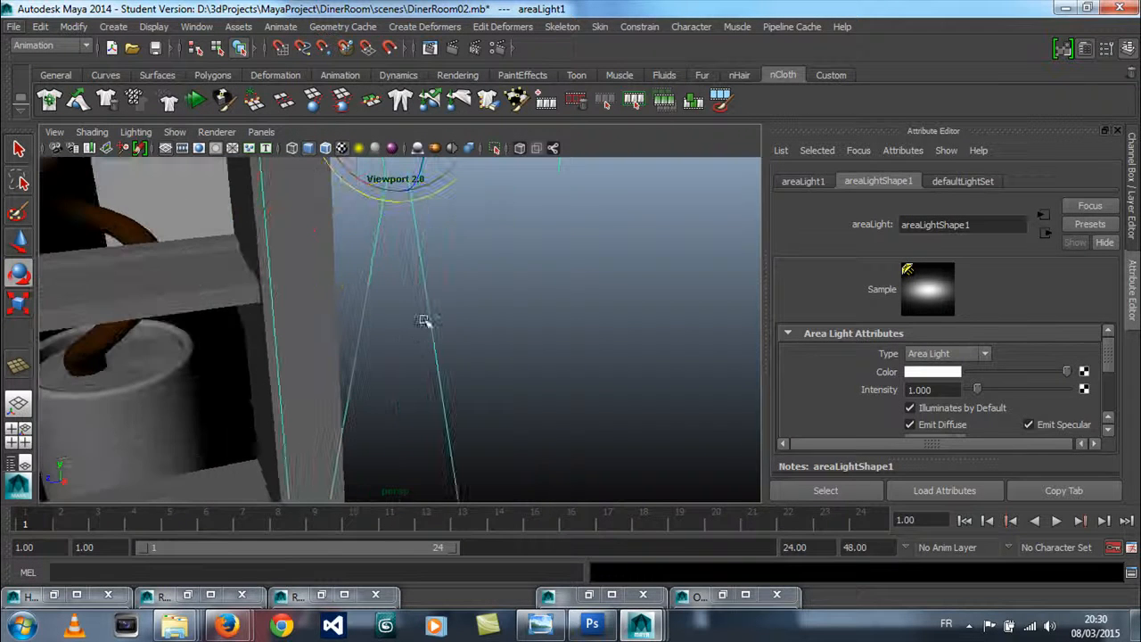
middle_click_drag(444, 216, 413, 336, "alt")
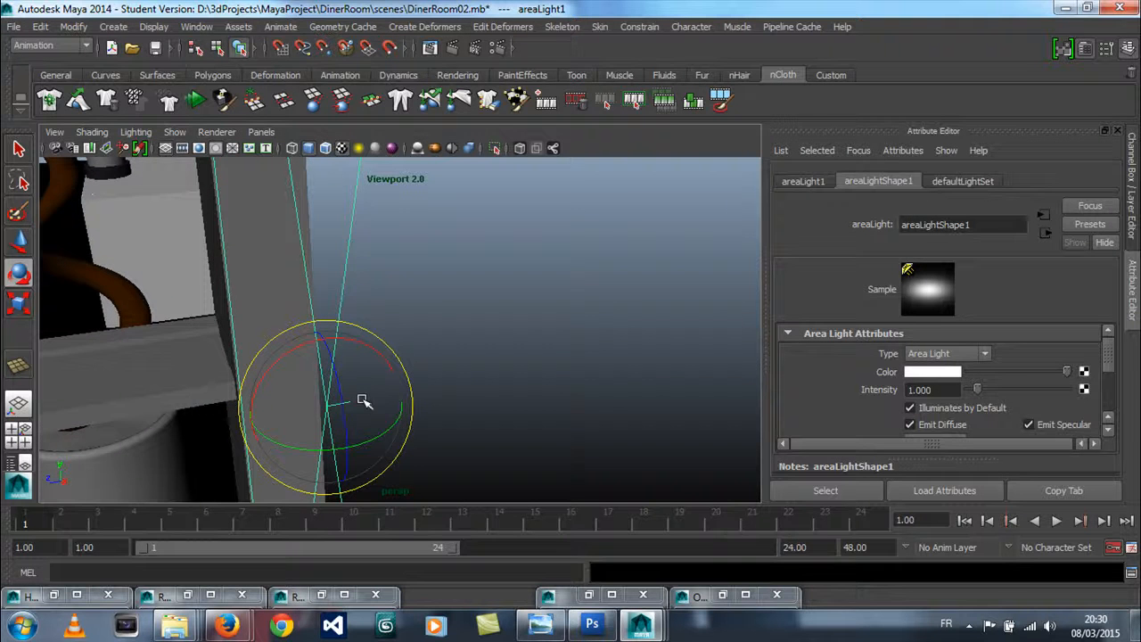
scroll(351, 401, "down", 4)
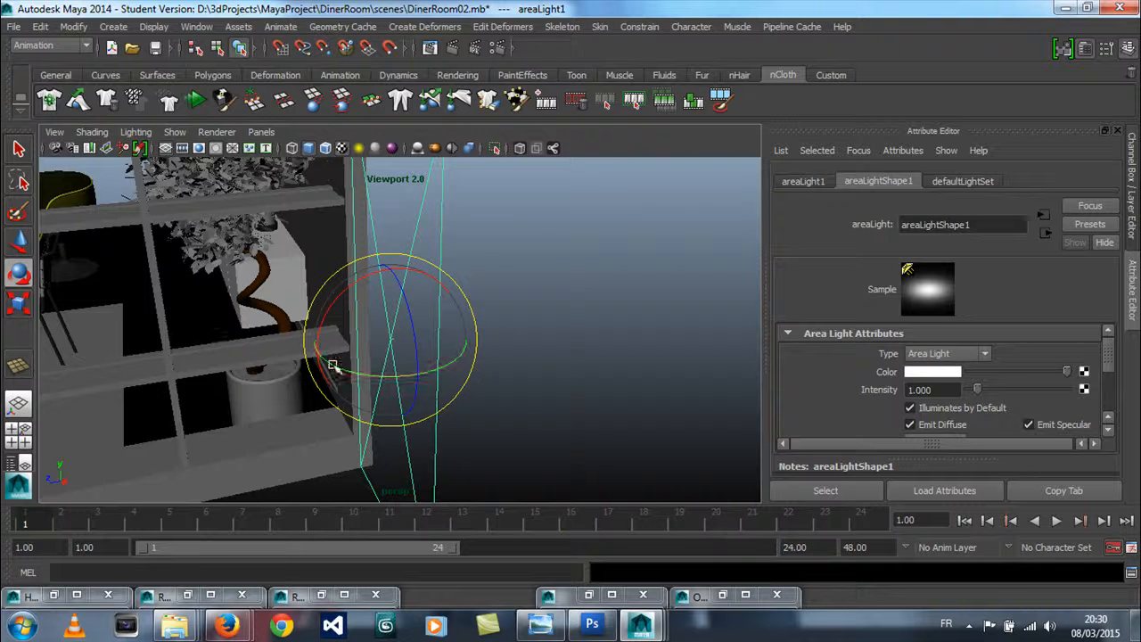
left_click(1134, 214)
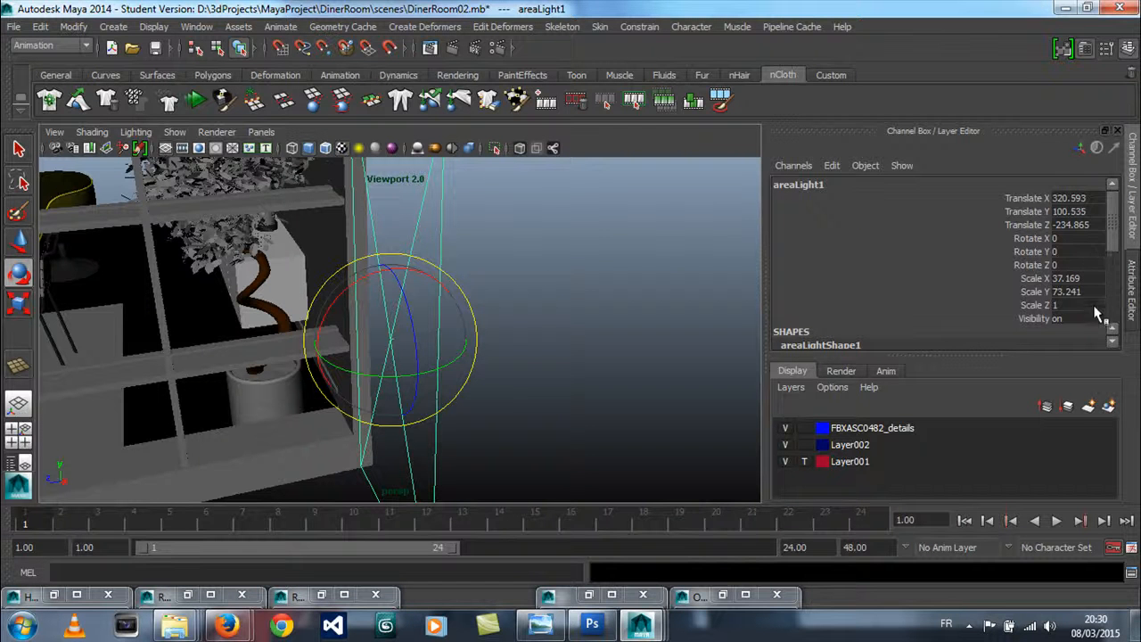
double_click(1078, 252)
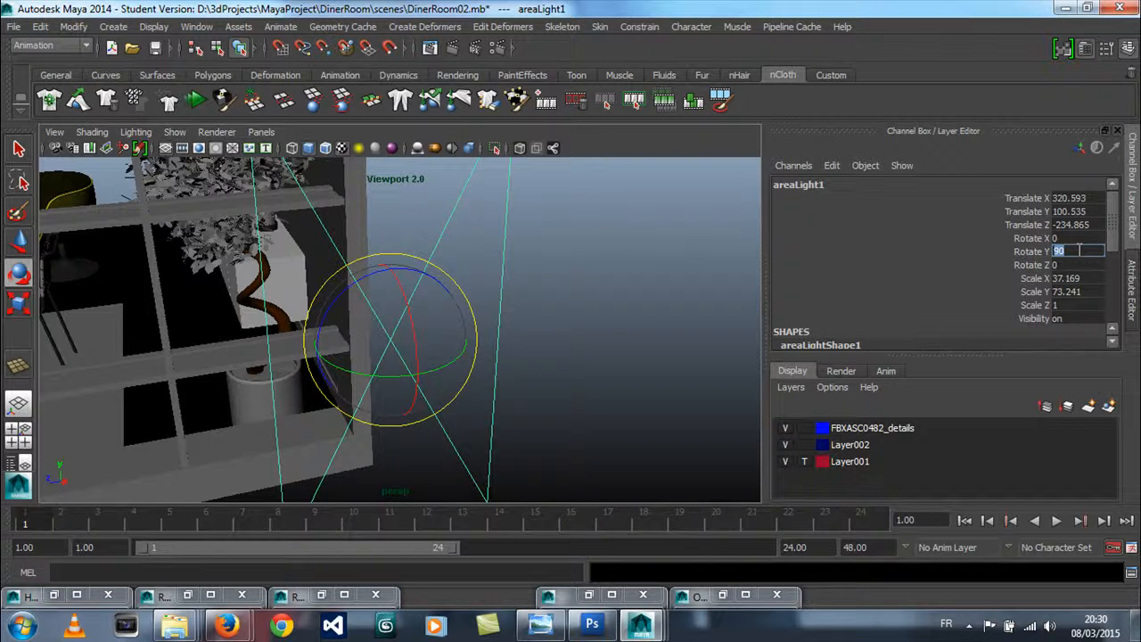
Step: Move the area light in front of the window's outer face, at about X 282.1 and Z -185
left_click_drag(284, 356, 415, 339, "alt")
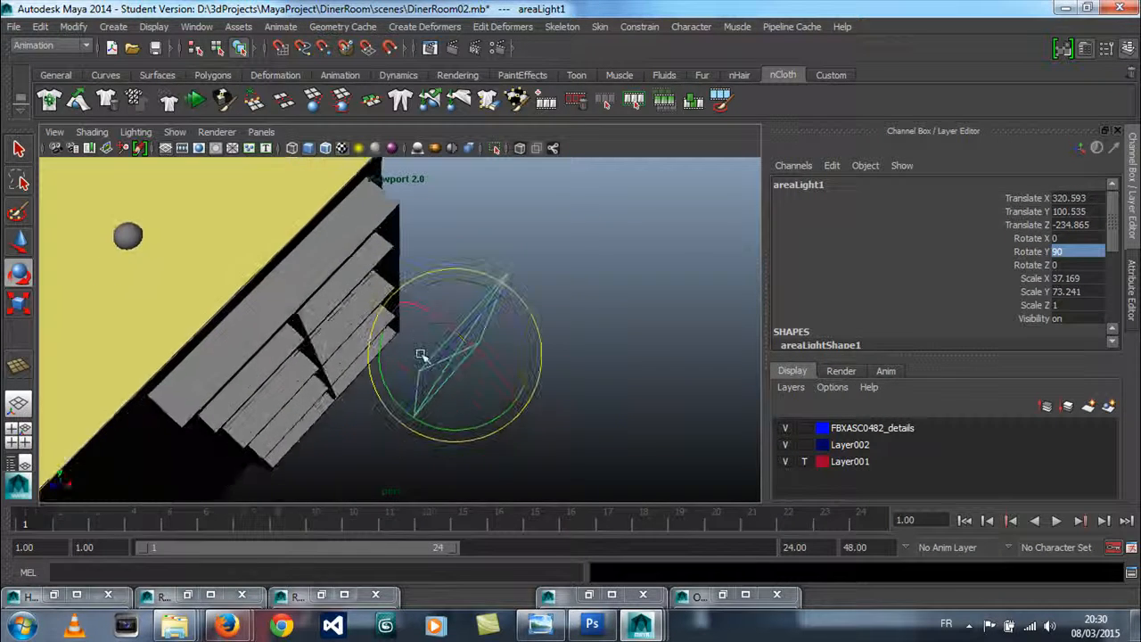
left_click(19, 241)
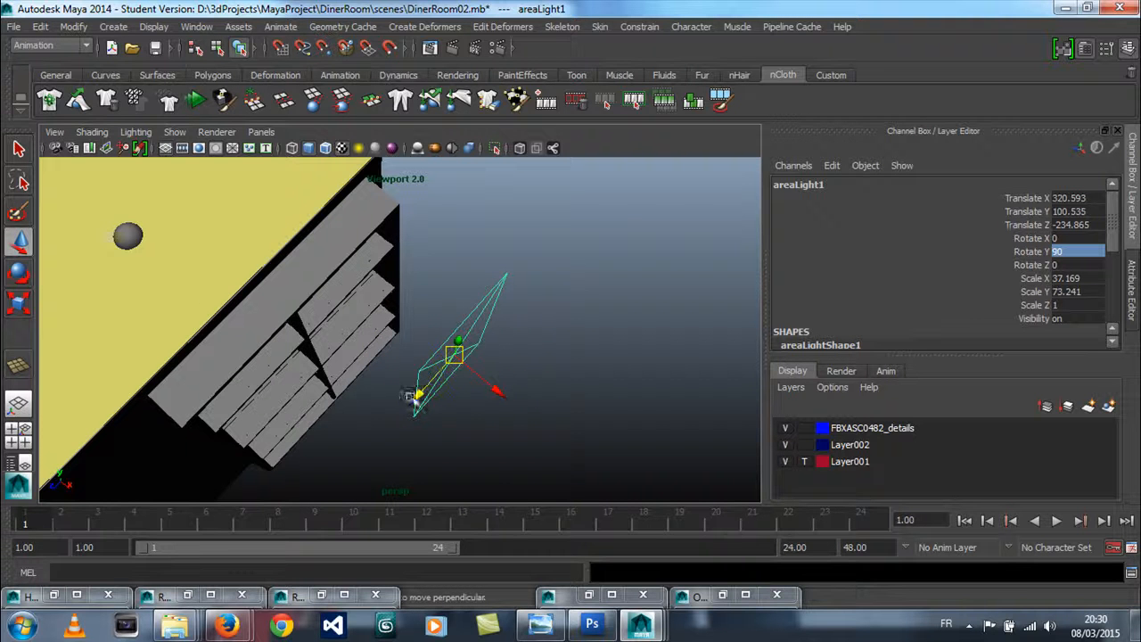
left_click_drag(403, 406, 373, 399)
left_click_drag(301, 451, 353, 389, "alt")
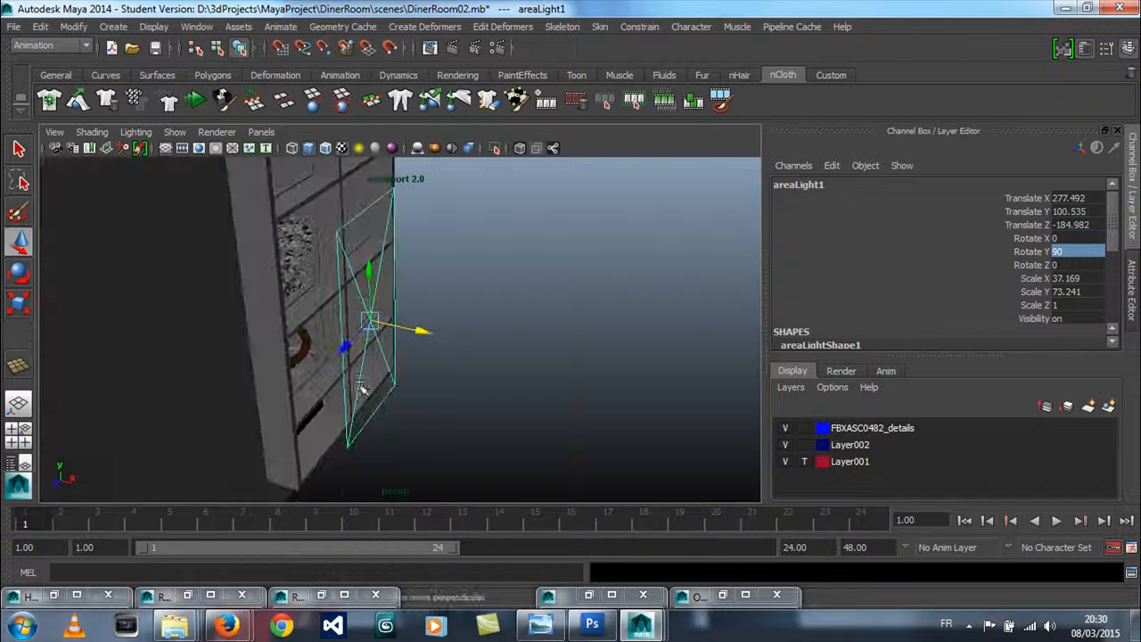
left_click_drag(415, 331, 425, 331)
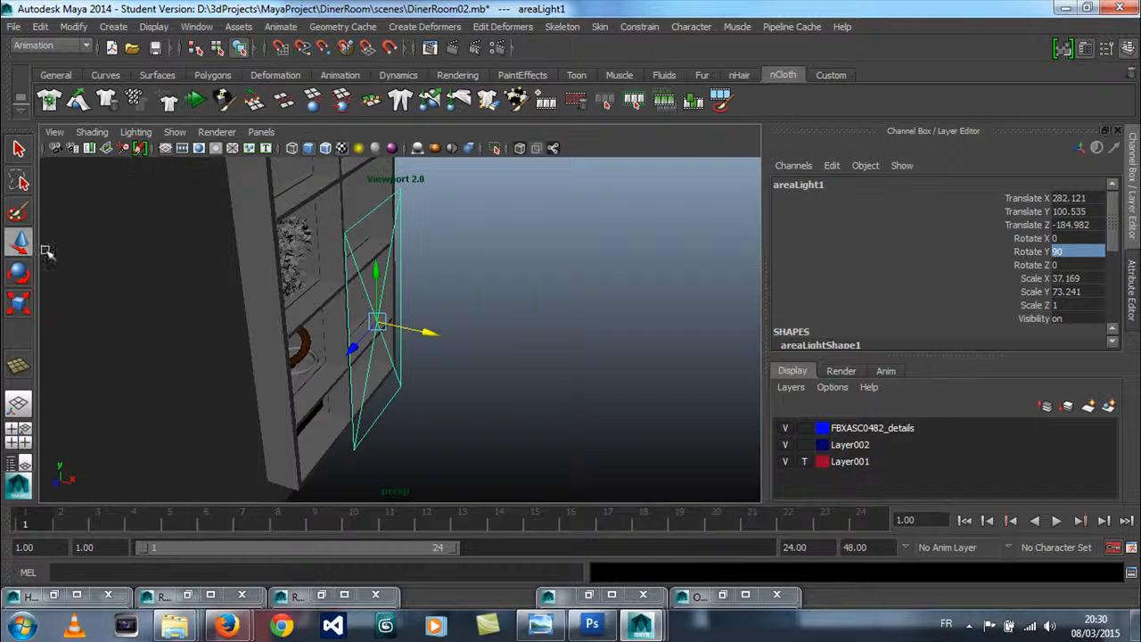
Step: Scale the area light up to roughly the window's size, about 58.7 in X and 97.6 in Y
left_click(20, 305)
mouse_move(378, 252)
left_mouse_down()
mouse_move(377, 222)
mouse_move(389, 232)
left_mouse_up()
mouse_move(443, 335)
left_mouse_down()
mouse_move(491, 347)
mouse_move(446, 337)
left_mouse_up()
left_click_drag(412, 291, 394, 353)
left_click_drag(406, 314, 416, 313)
Step: Raise the area light to about Y 128.5 and shift it sideways to about Z -174.3 to cover the window
left_click(20, 242)
left_click_drag(271, 370, 284, 327, "alt")
left_click_drag(324, 292, 323, 253)
left_click_drag(289, 293, 276, 294)
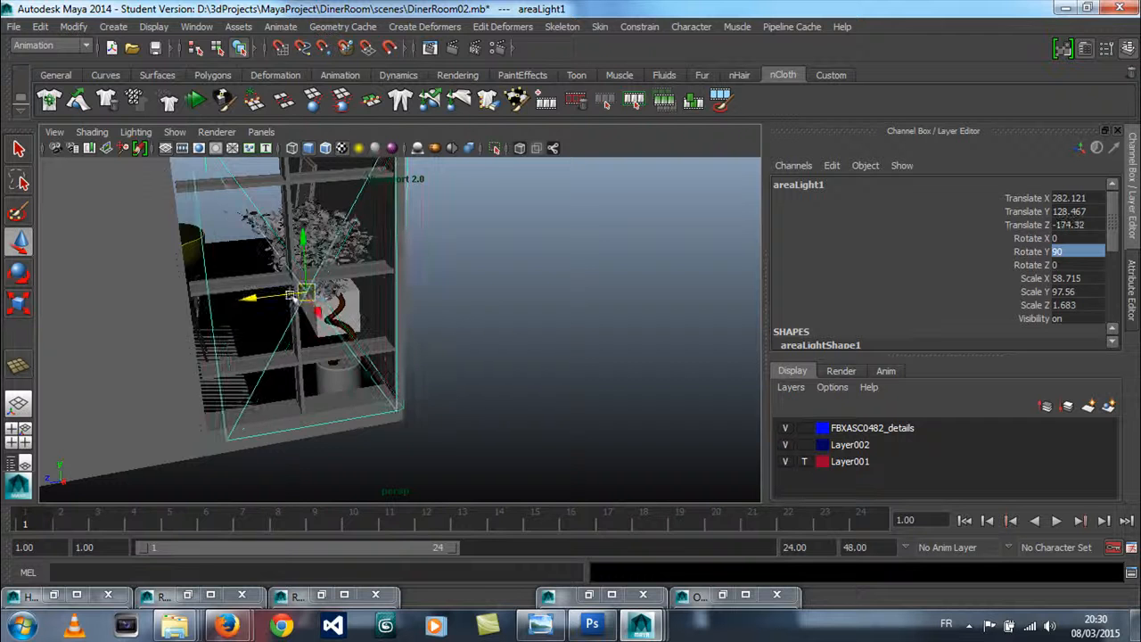
scroll(331, 305, "down", 5)
scroll(332, 305, "up", 3)
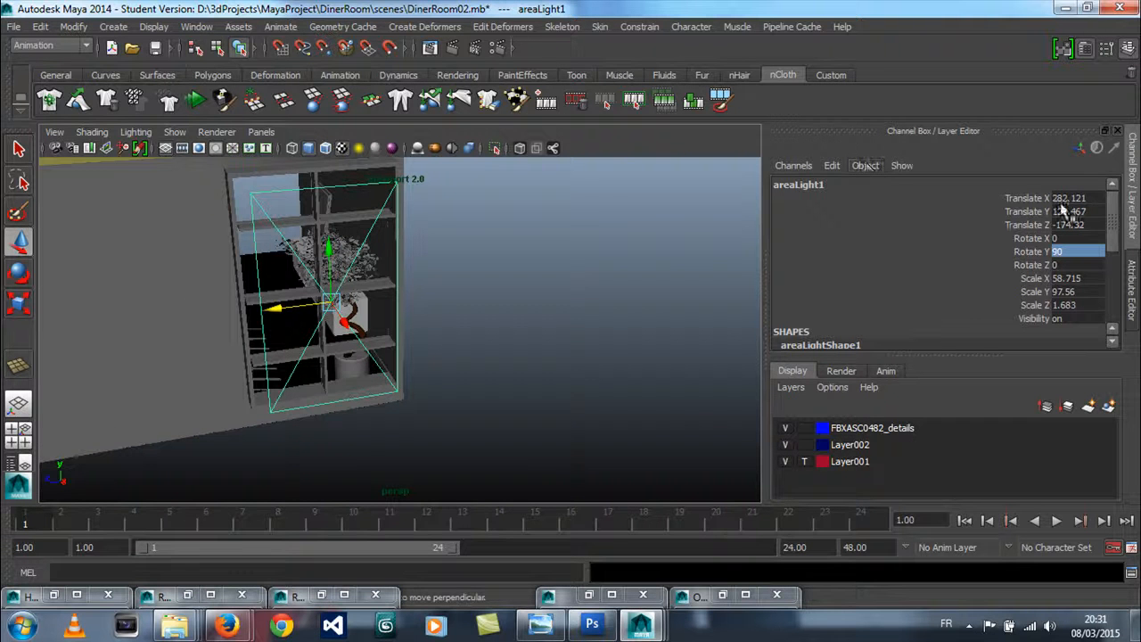
Step: Enable Use Light Shape in the area light's mental ray settings, keeping the Rectangle type and 8 high samples
left_click(1131, 288)
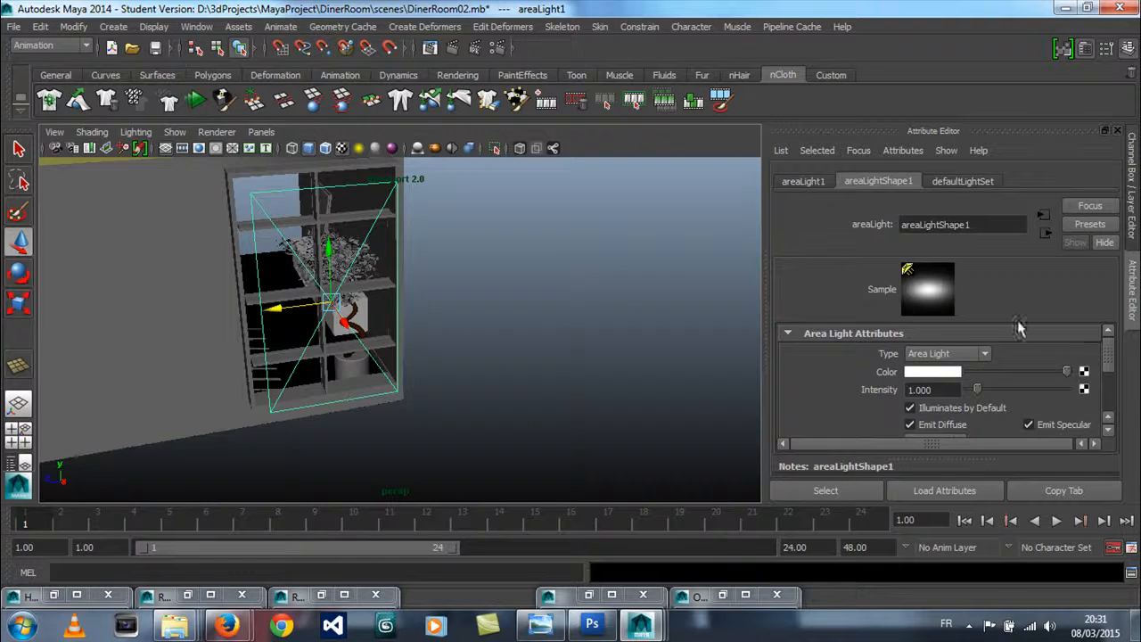
left_click_drag(1110, 370, 1107, 405)
left_click(787, 394)
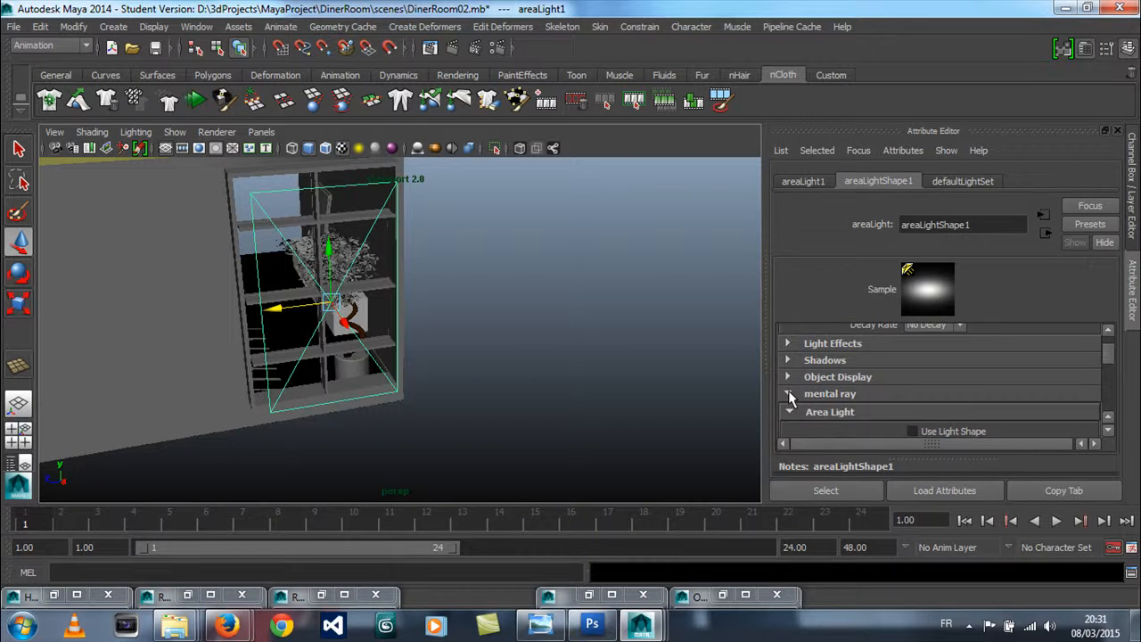
scroll(789, 398, "down", 3)
left_click(912, 331)
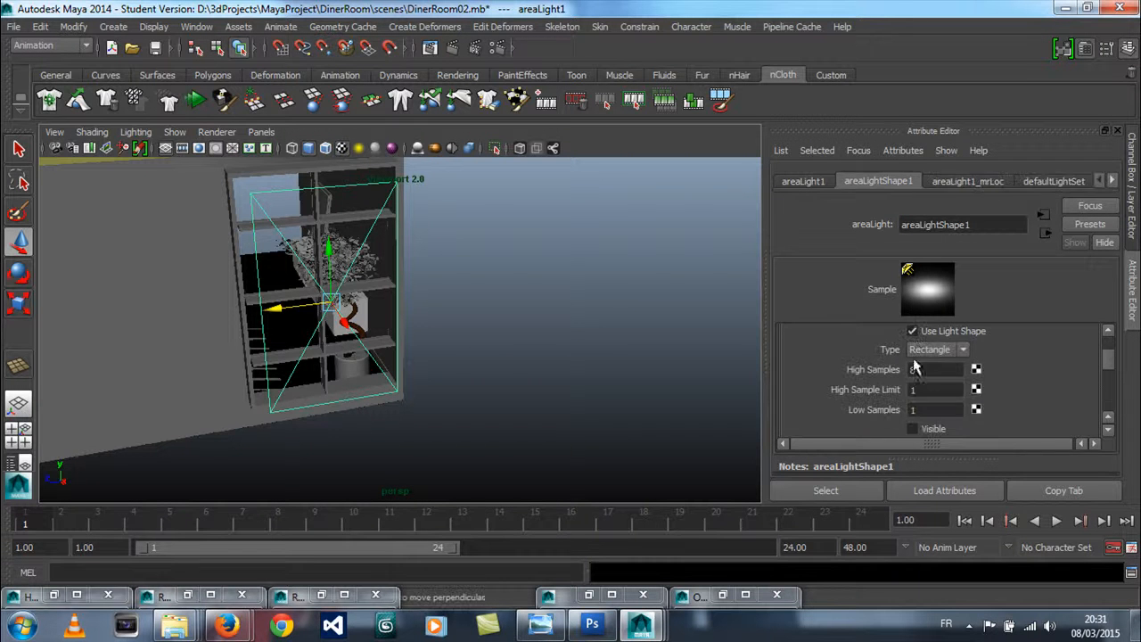
left_click_drag(935, 369, 821, 377)
left_click_drag(256, 285, 361, 298, "alt")
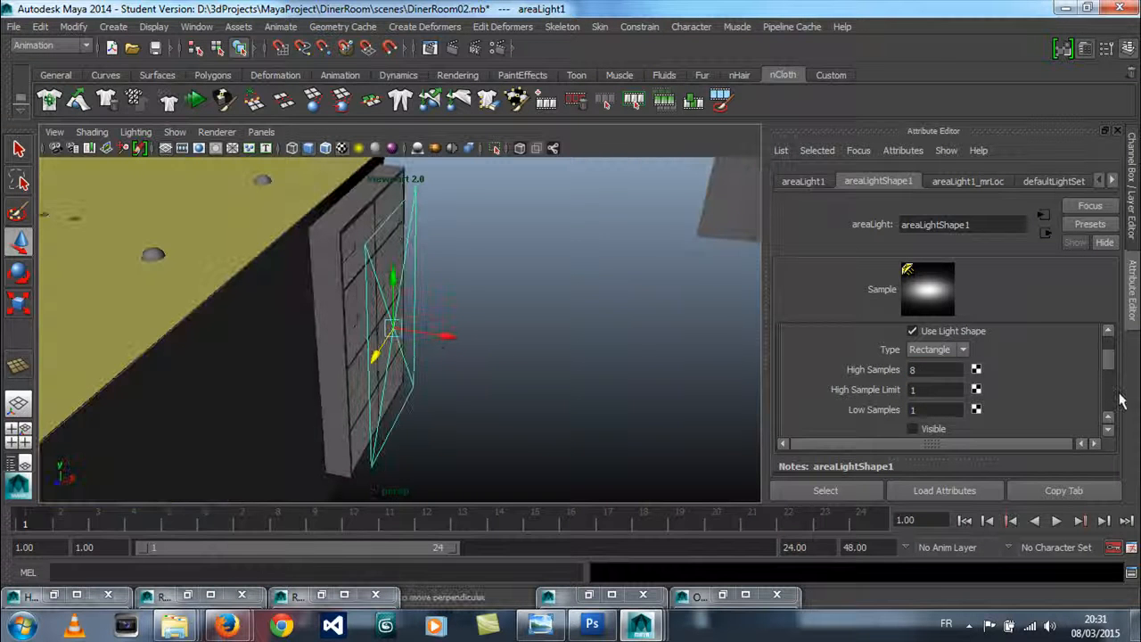
Step: Change the area light's color to a pale warm yellow
left_click_drag(1109, 359, 1110, 337)
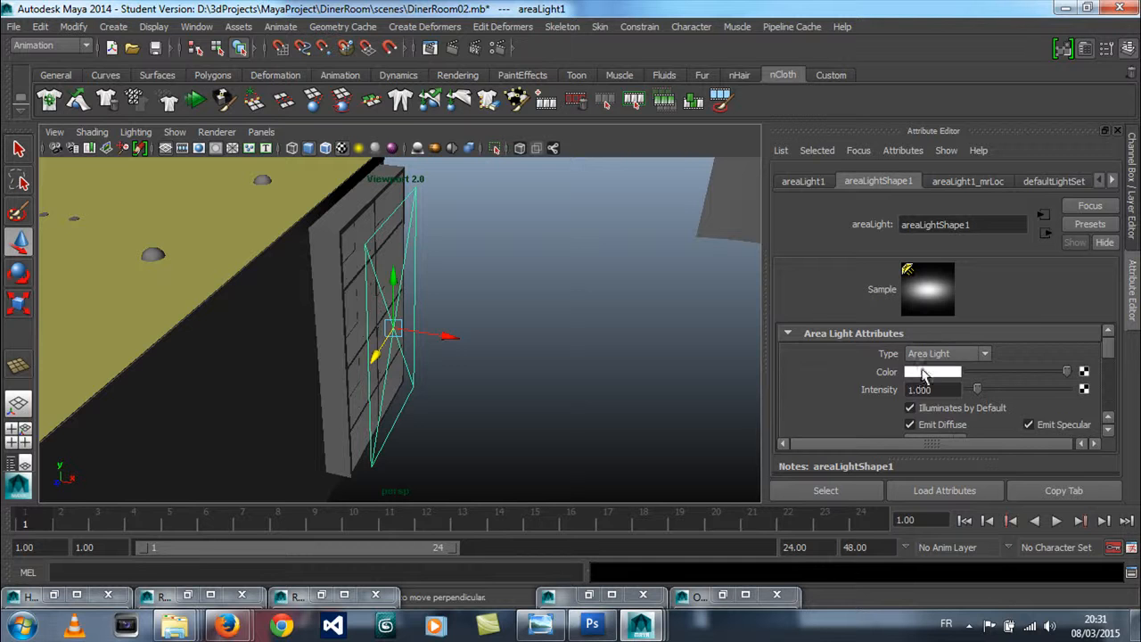
left_click(923, 373)
left_click_drag(1078, 332, 1074, 327)
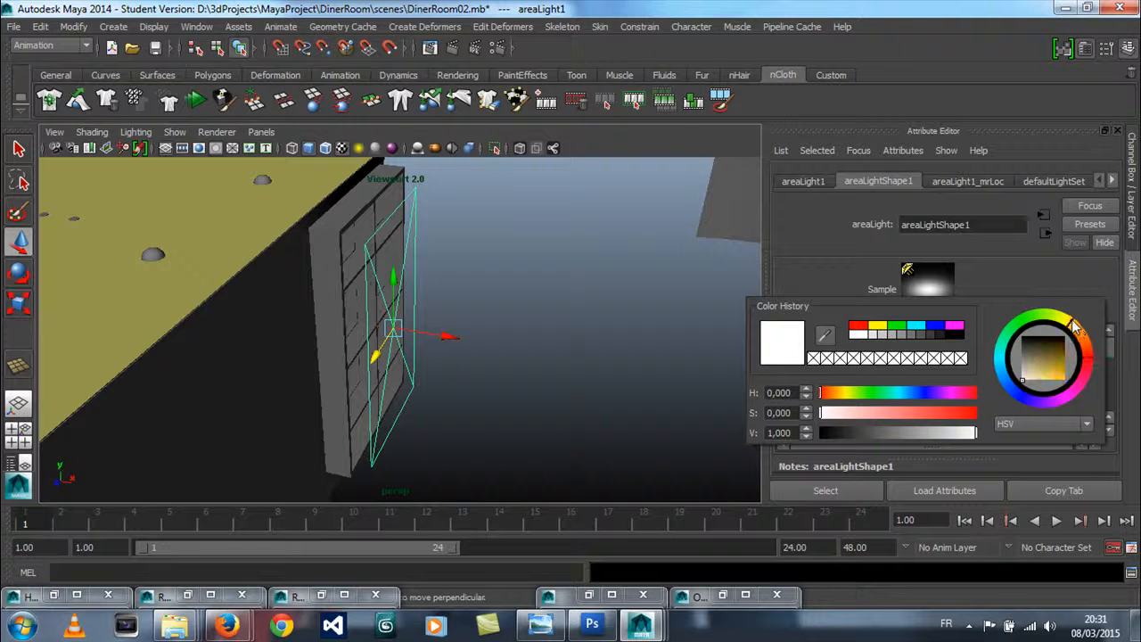
left_click_drag(1046, 377, 1041, 385)
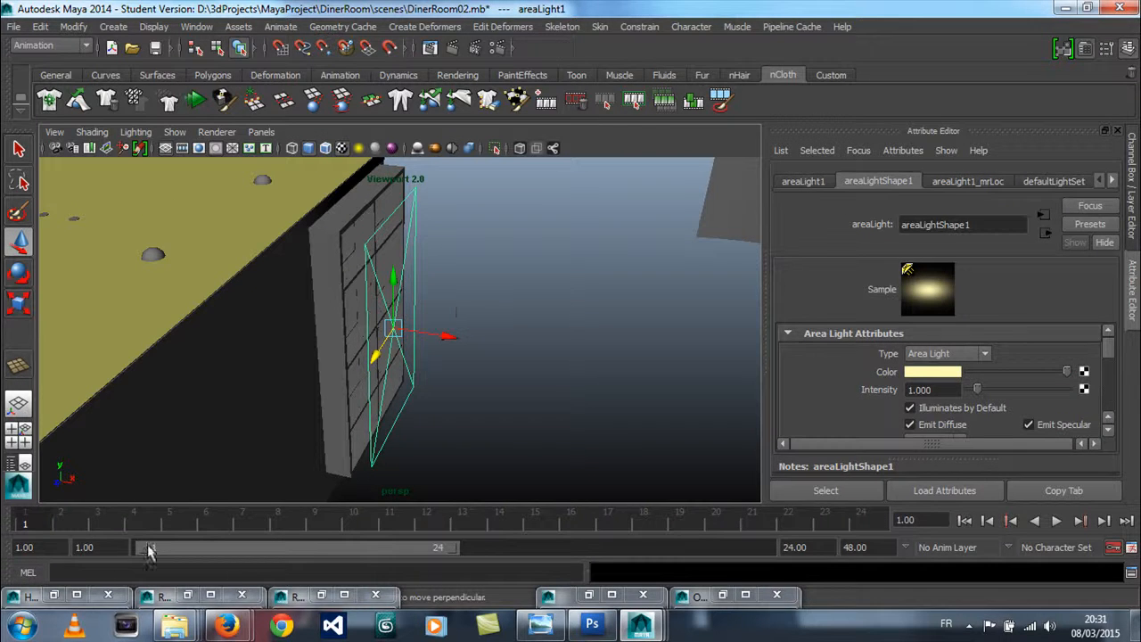
Step: Select the sunDirection light and change its color to a pale warm yellow
left_click(722, 595)
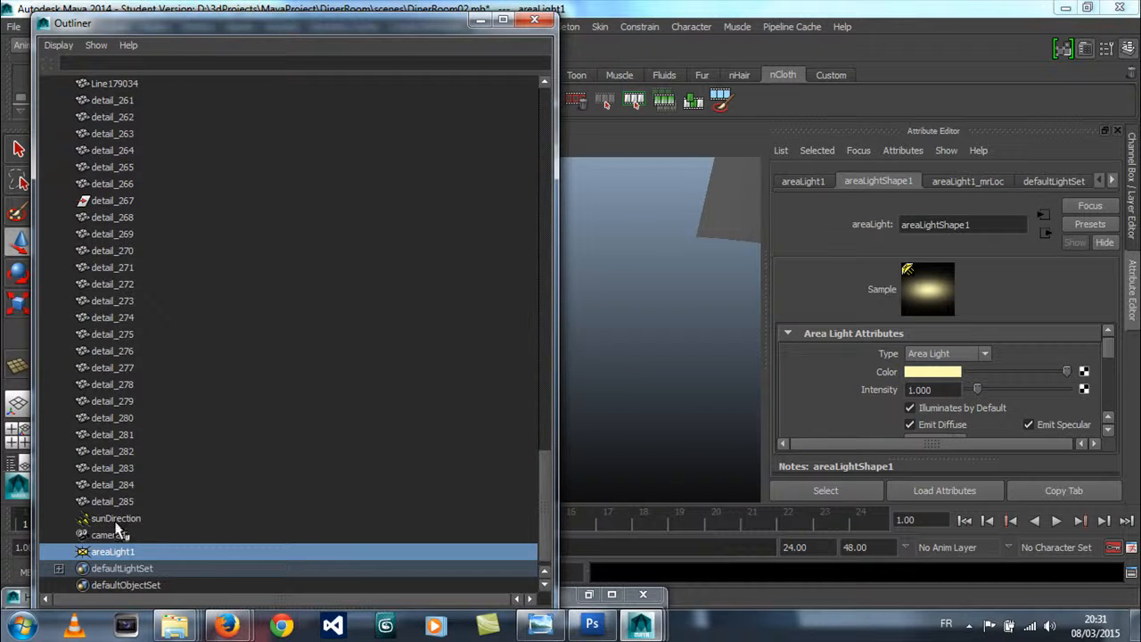
left_click(116, 519)
left_click(479, 19)
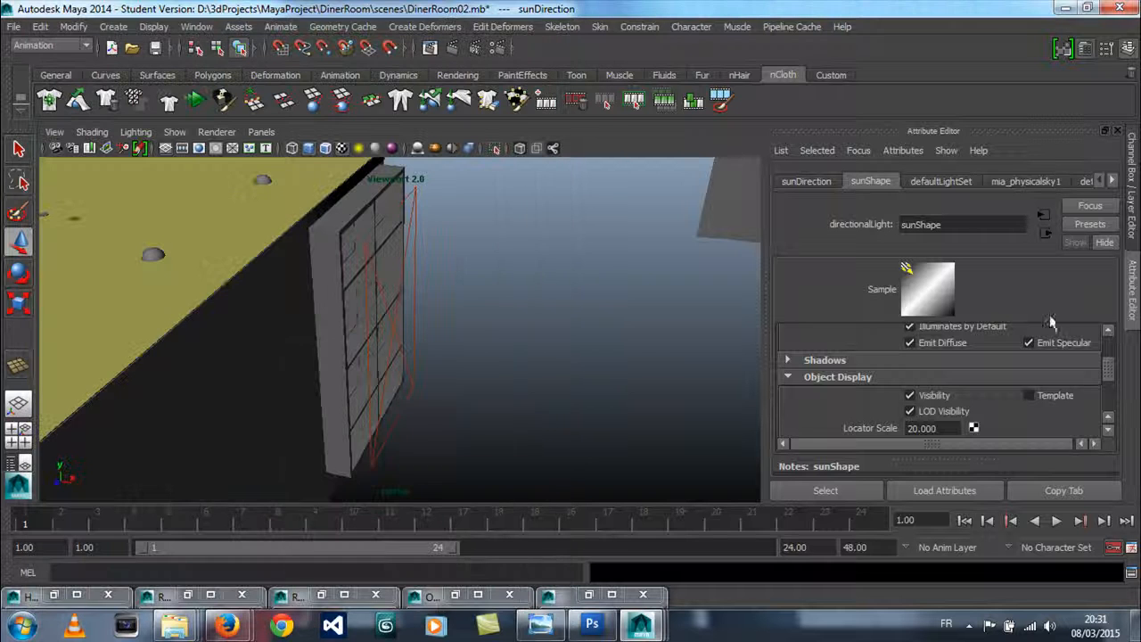
scroll(1108, 373, "up", 3)
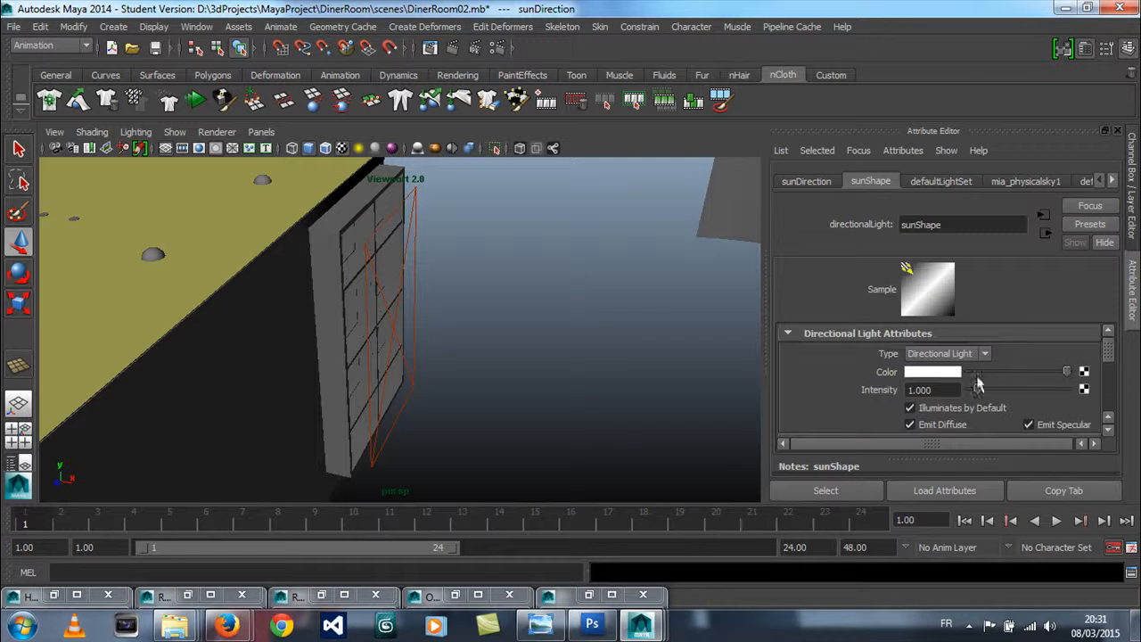
left_click(950, 373)
left_click_drag(1058, 327, 1098, 319)
left_click_drag(1065, 372, 1058, 377)
Step: Switch the viewport to look through camera1
left_click_drag(477, 344, 437, 389, "alt")
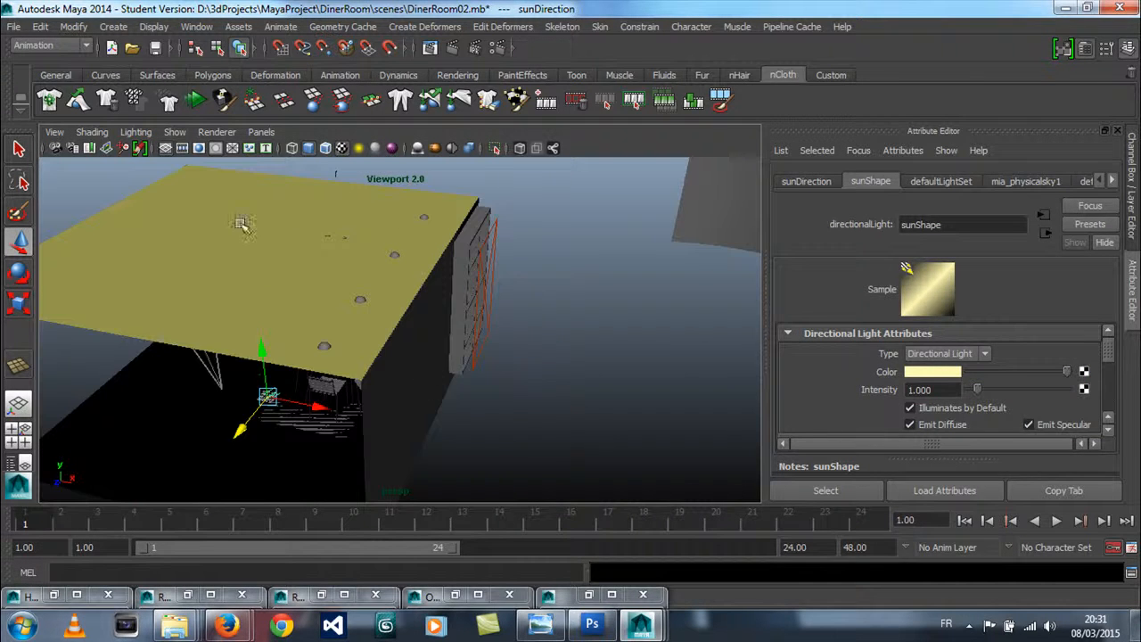
left_click(261, 132)
mouse_move(314, 154)
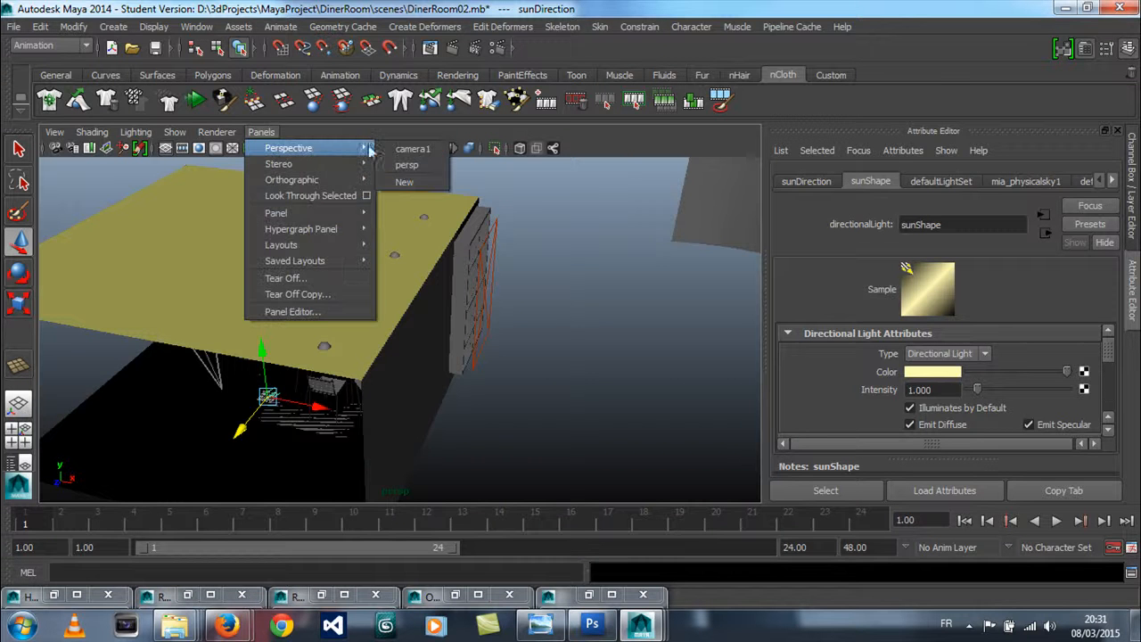
left_click(432, 151)
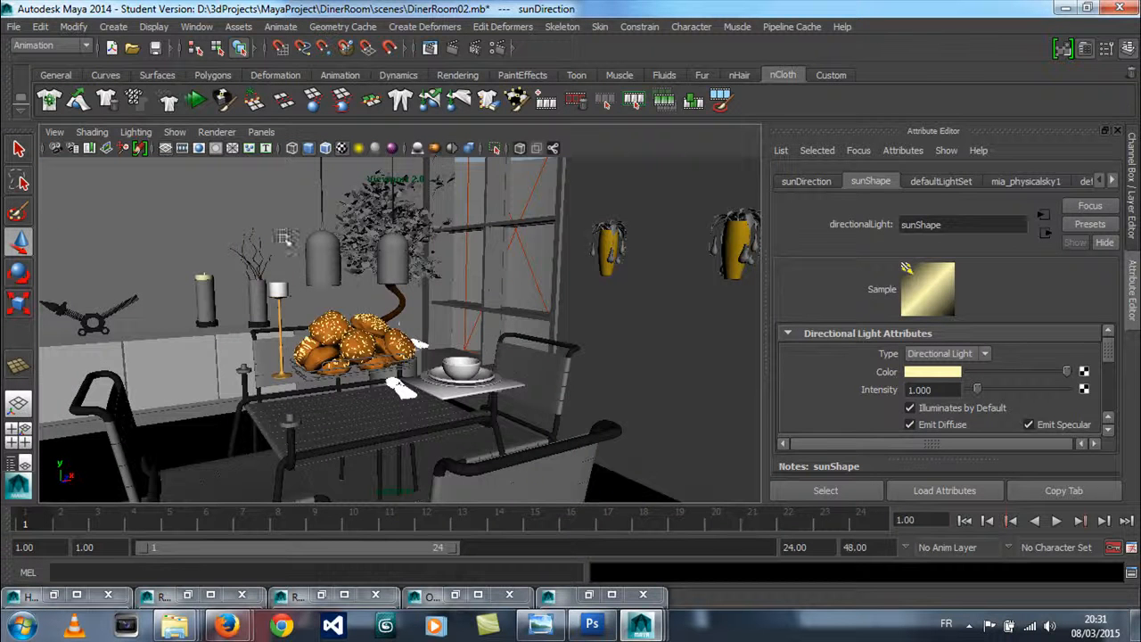
left_click(588, 594)
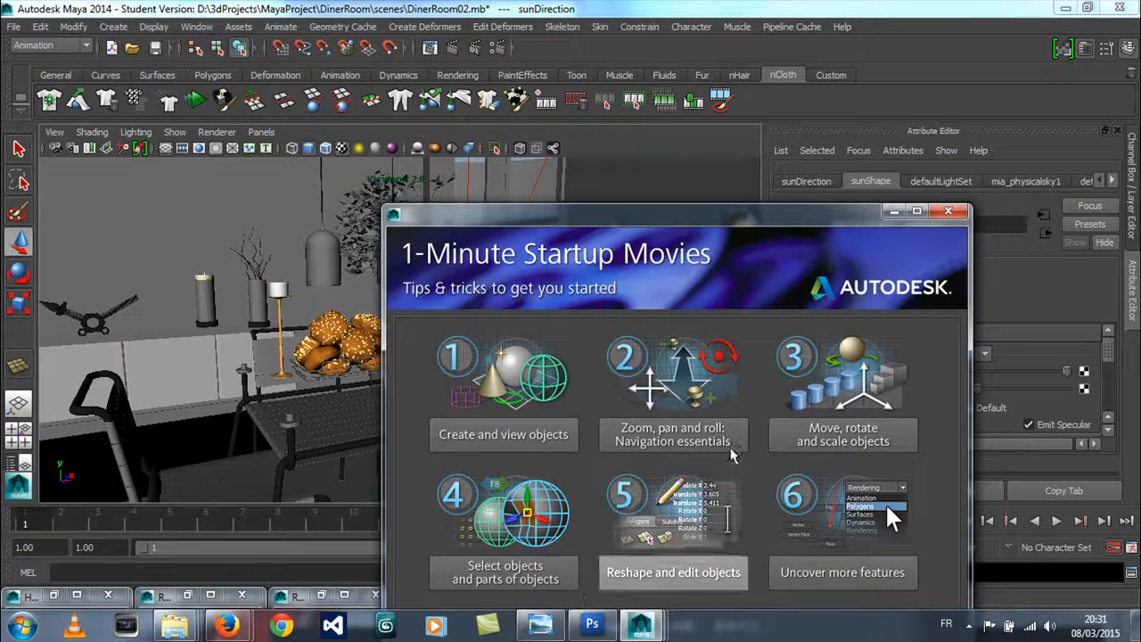
left_click(893, 211)
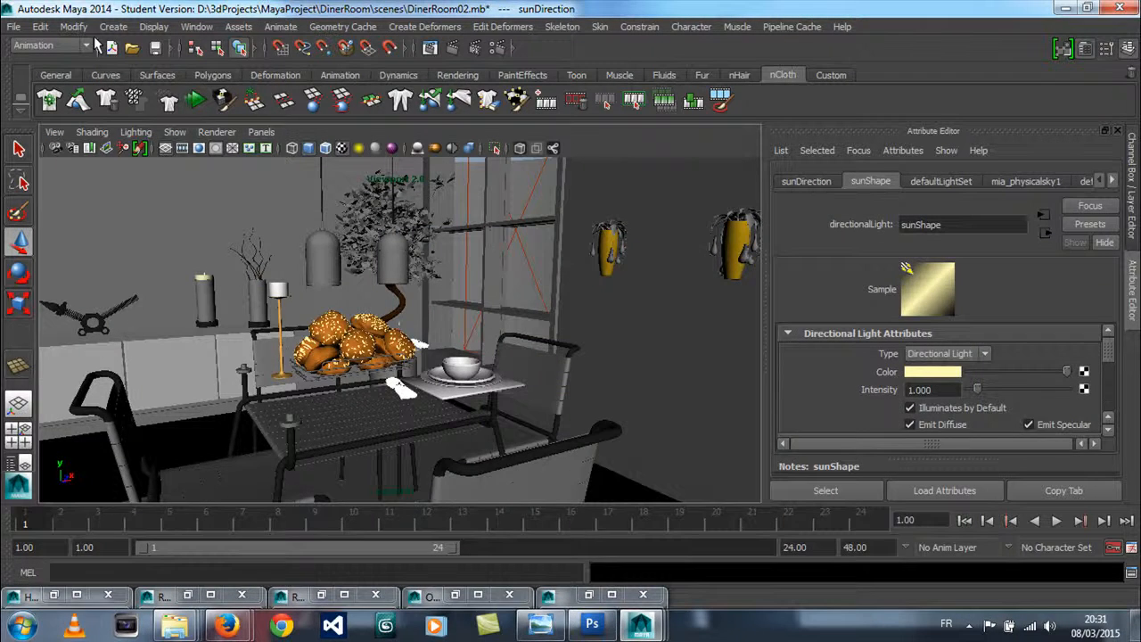
Step: Render the camera1 view with mental ray and compare the result with the previously stored render
left_click(318, 593)
left_click(322, 596)
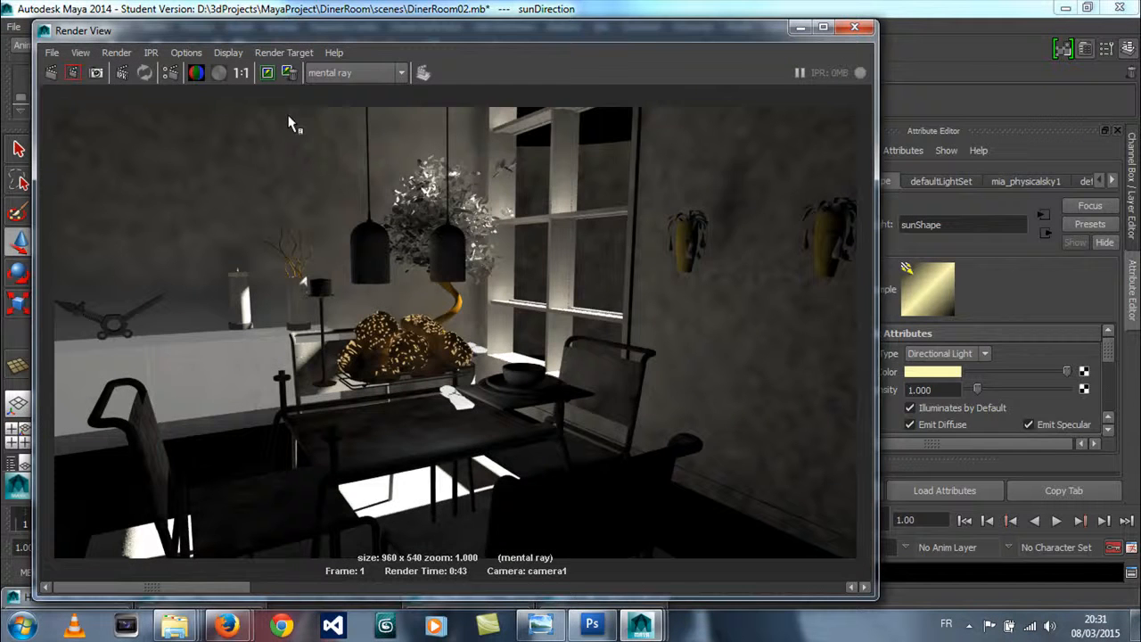
left_click(50, 73)
left_click(51, 73)
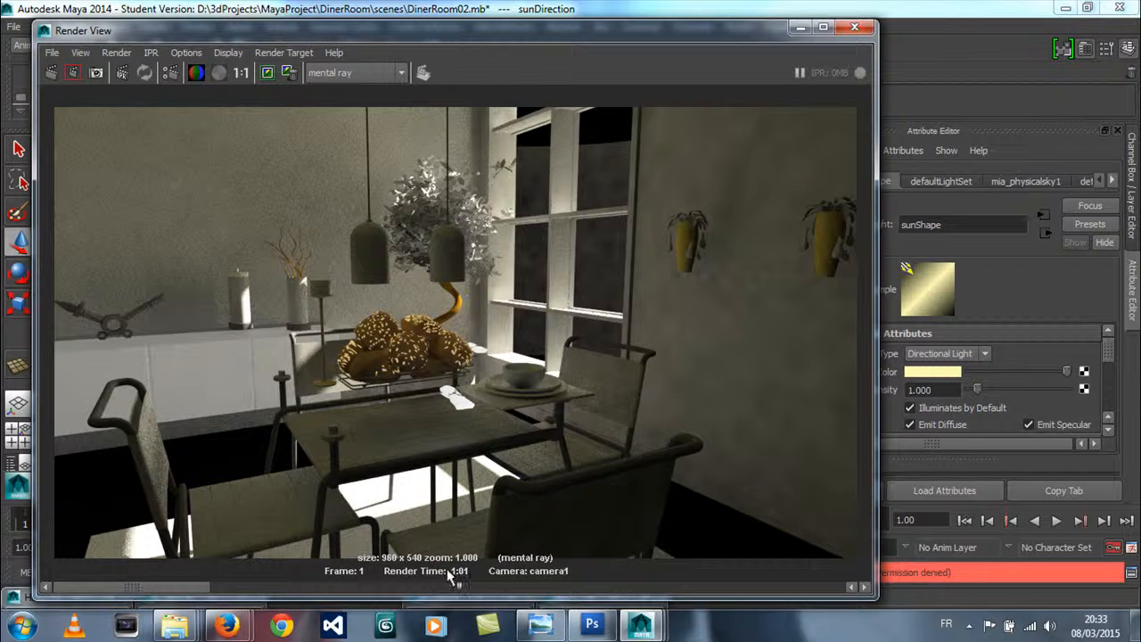
left_click(250, 588)
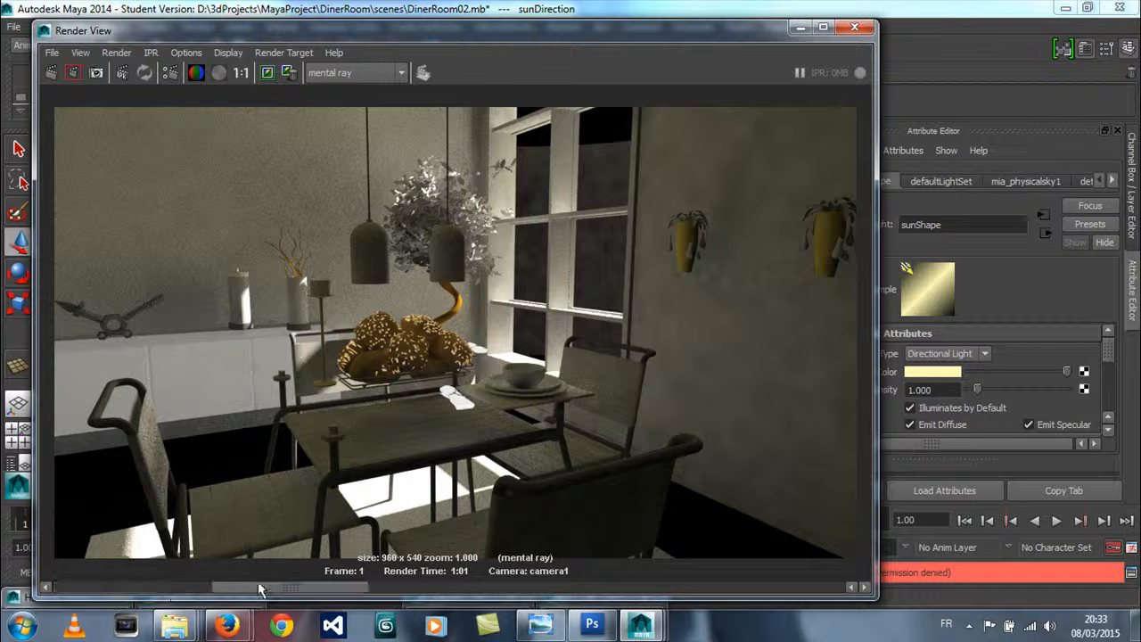
left_click(419, 588)
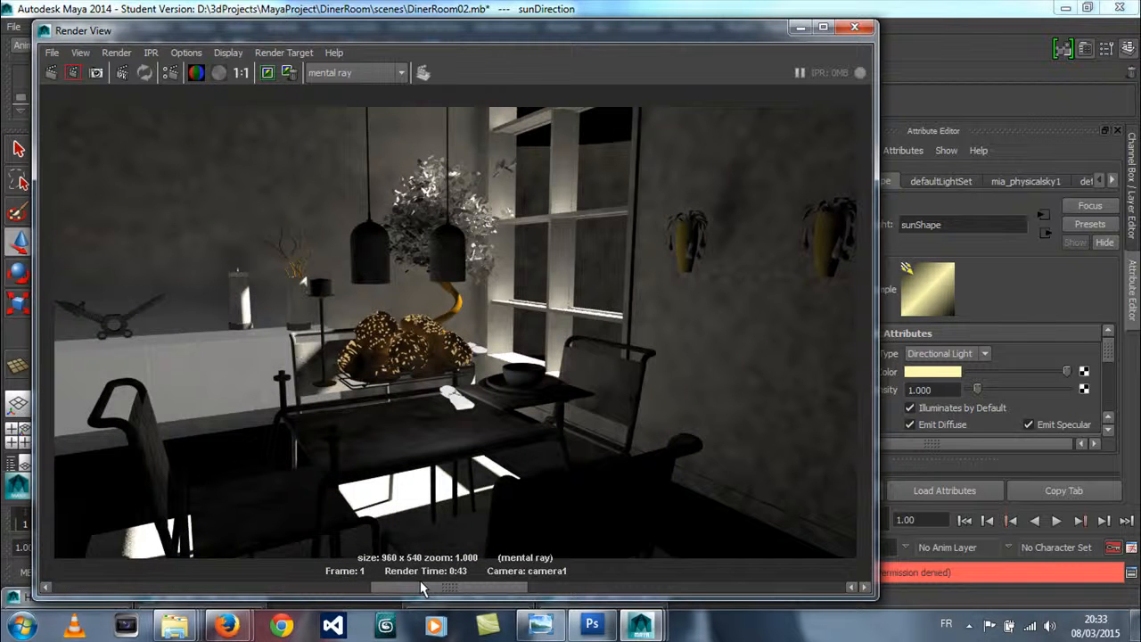
Step: Flip back and forth through the stored camera1 renders to compare their lighting, and minimize the Render View
left_click(348, 588)
left_click(396, 588)
left_click(348, 587)
left_click(401, 588)
left_click(355, 588)
left_click(401, 588)
left_click(357, 587)
left_click(401, 588)
left_click(357, 588)
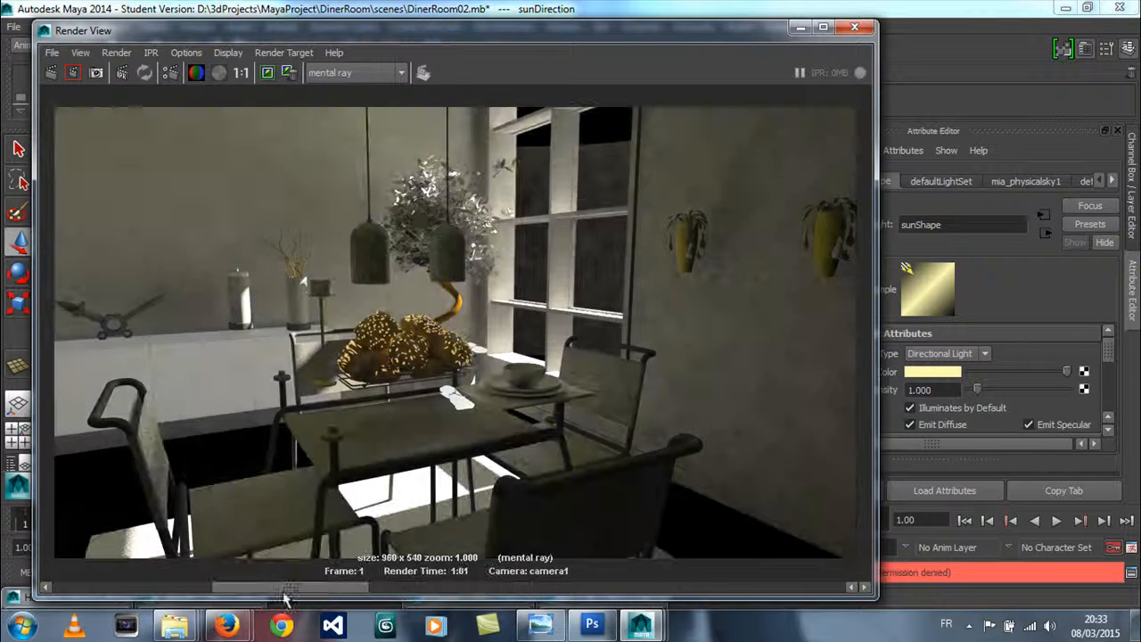
left_click_drag(336, 588, 84, 585)
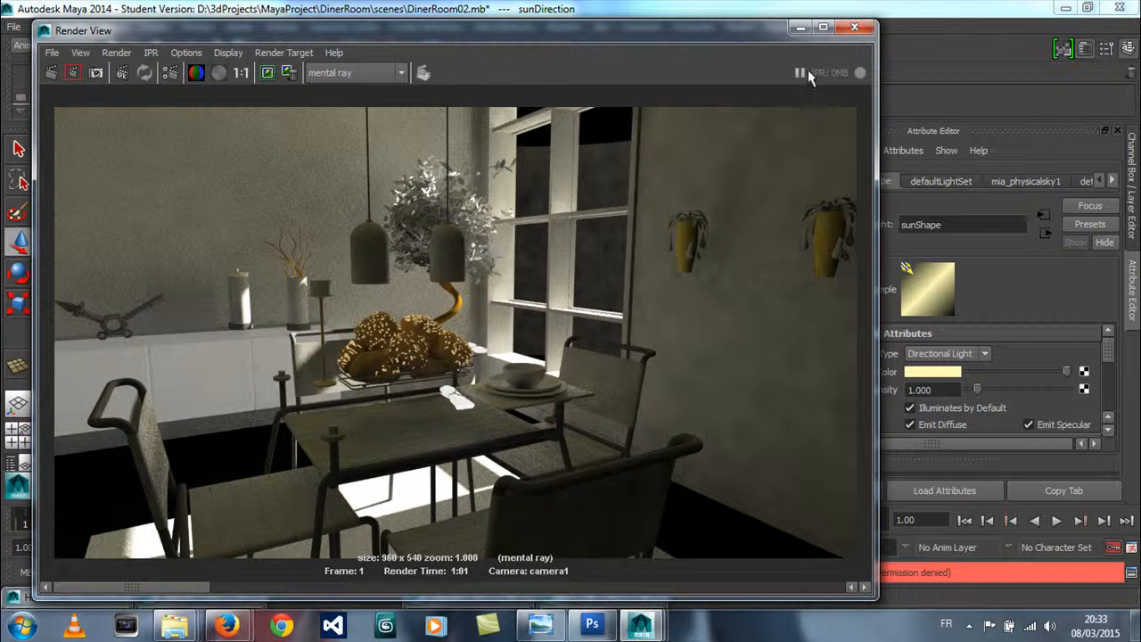
left_click(801, 30)
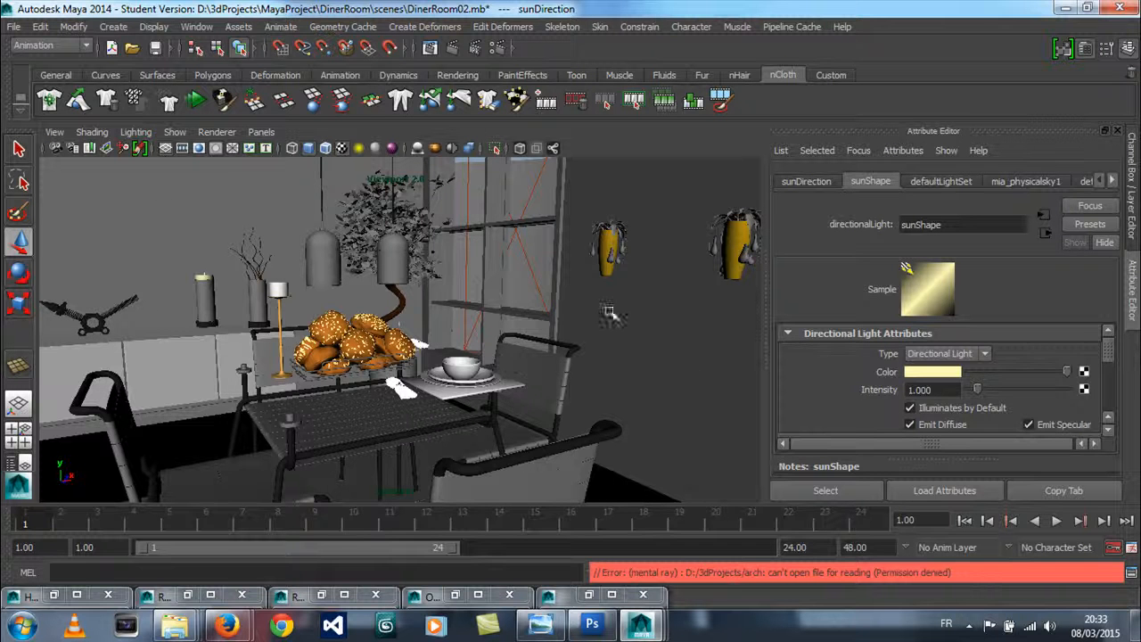
Step: Save the current scene, accepting the student version notice
left_click(13, 27)
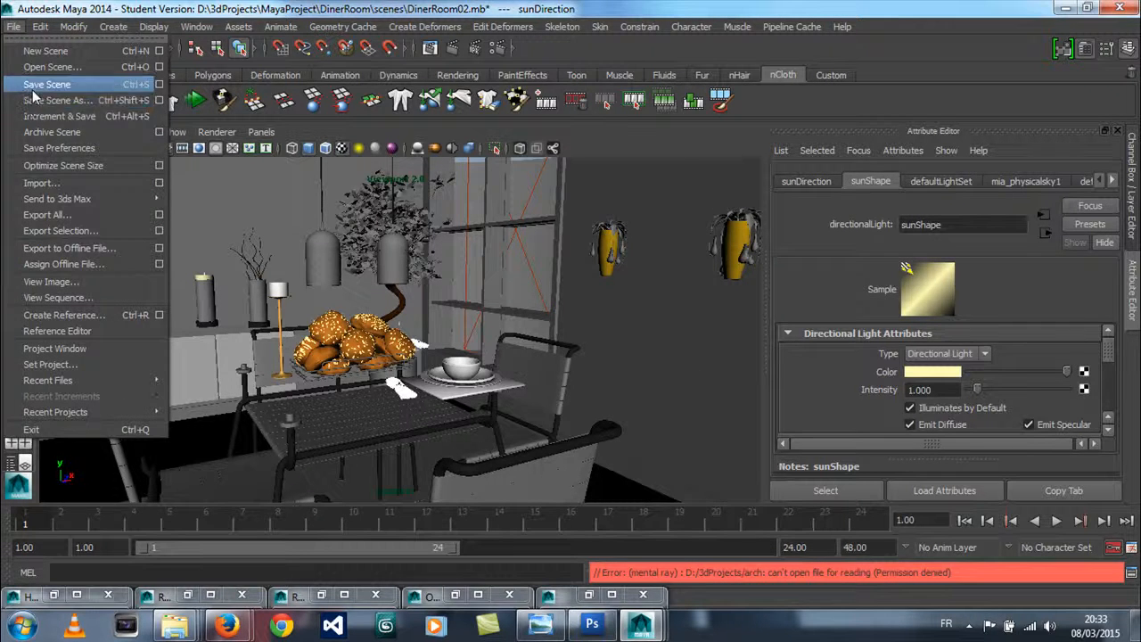
left_click(44, 84)
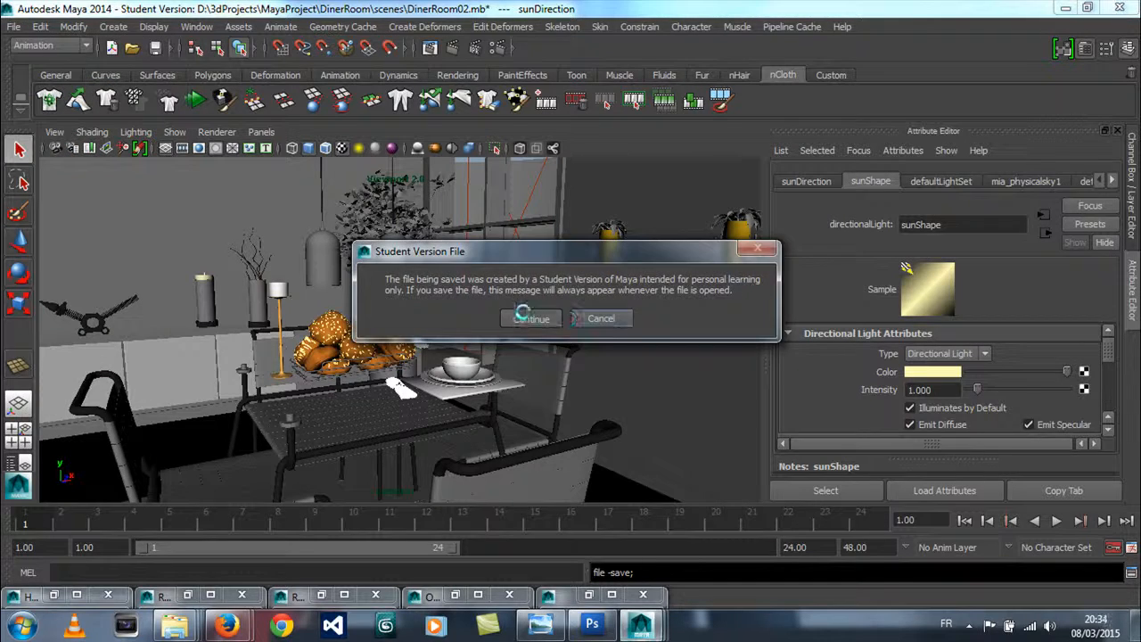
left_click(531, 319)
Step: Save a new version of the scene as DinerRoom03.mb in the scenes folder, accepting the student version notice
left_click(13, 27)
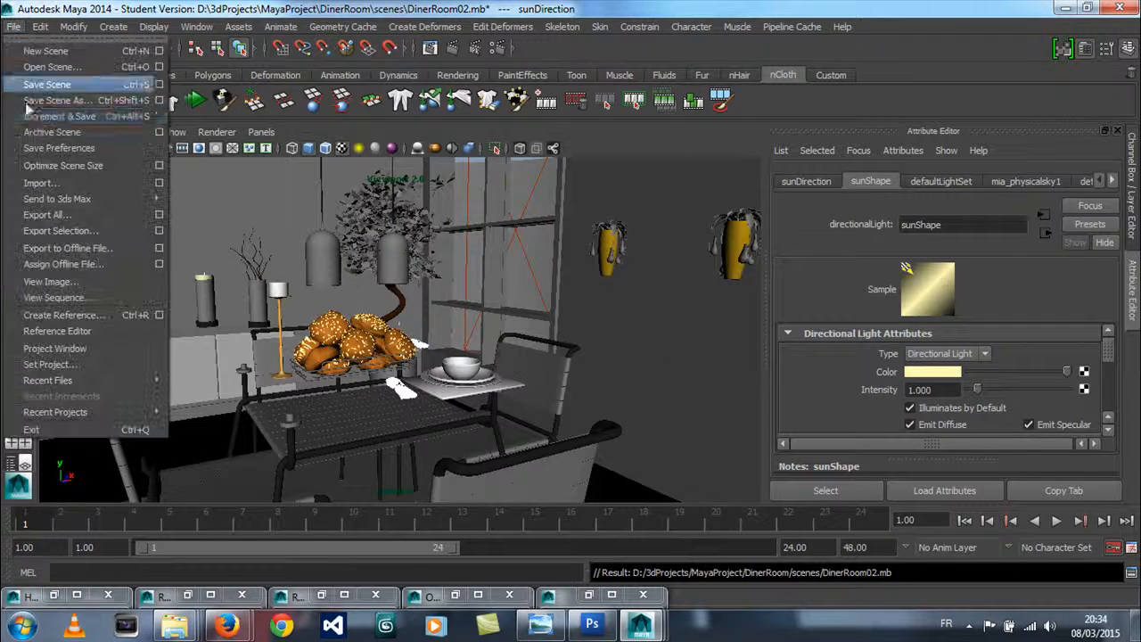
left_click(49, 100)
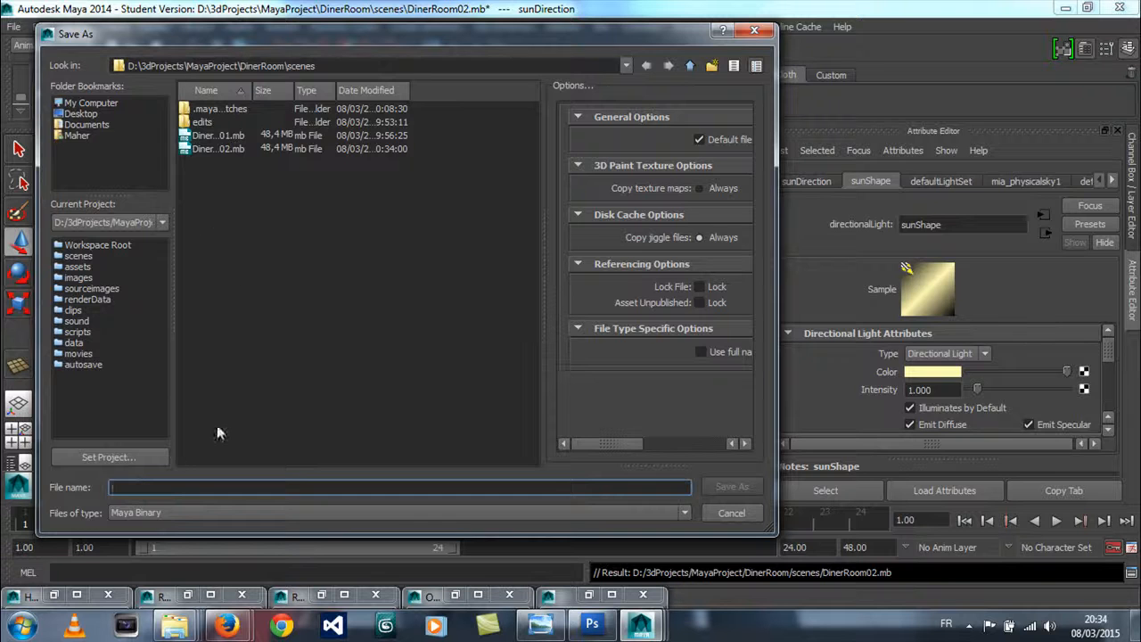
left_click(232, 149)
left_click(152, 488)
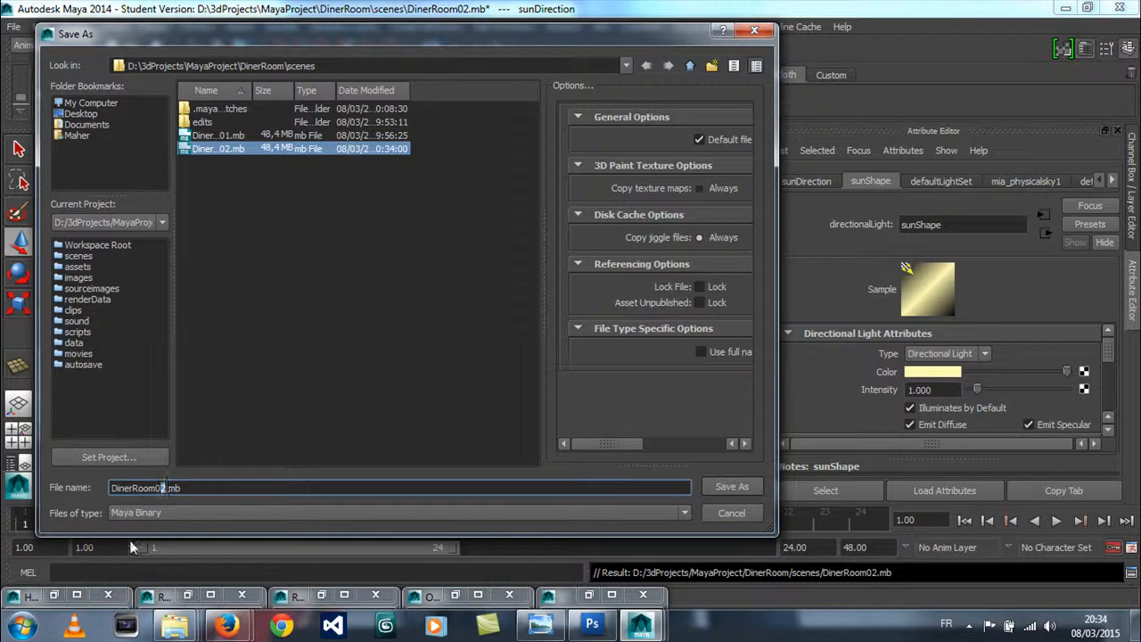
key("BackSpace")
type("3")
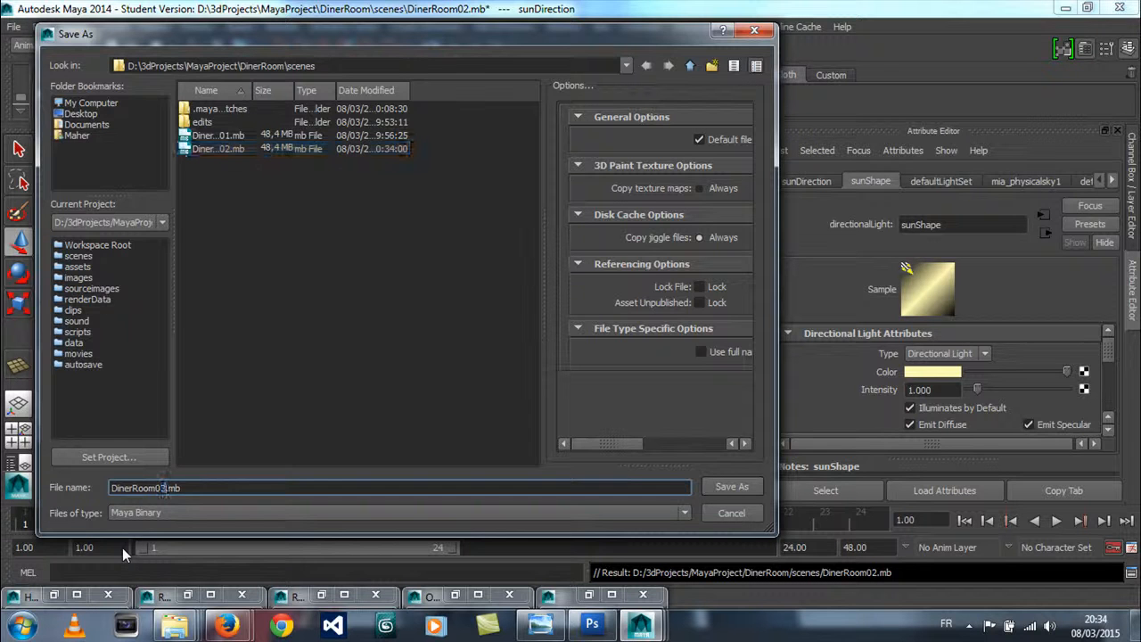
key("Return")
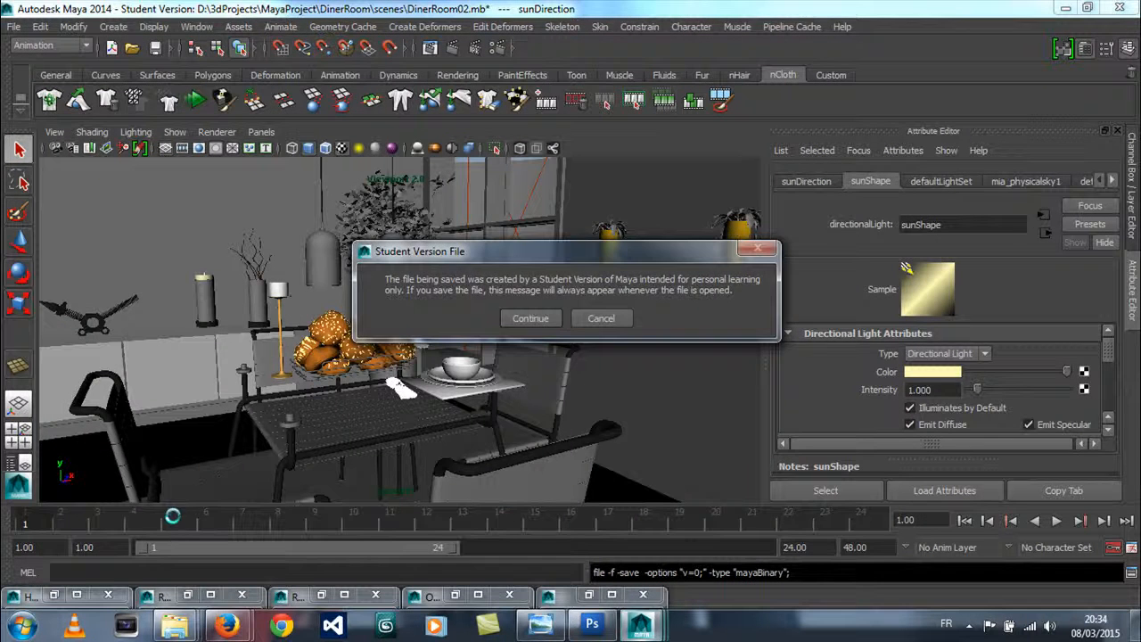
left_click(529, 319)
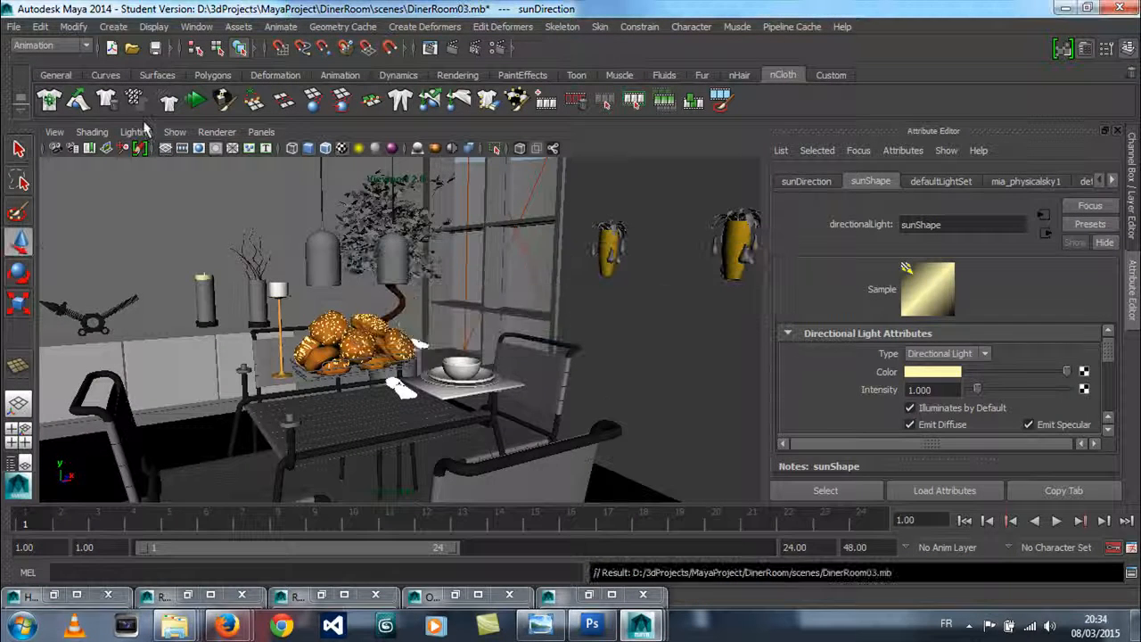